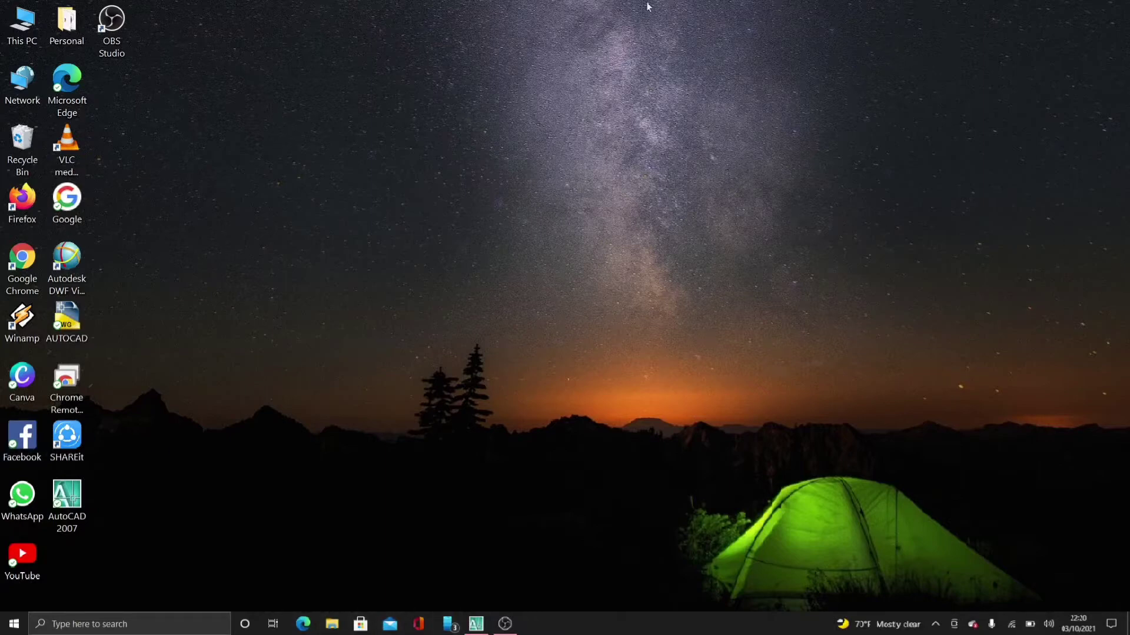
# Open AUTOCAD.dwg from the desktop and maximize the AutoCAD 2007 window
pyautogui.doubleClick(67, 321)
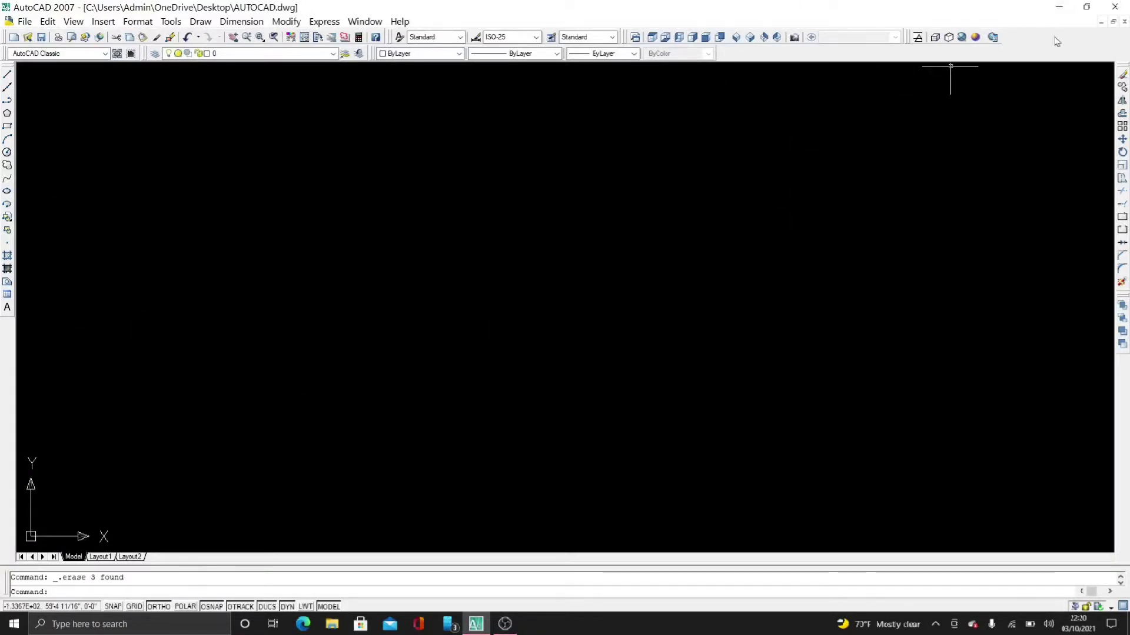
pyautogui.click(1086, 7)
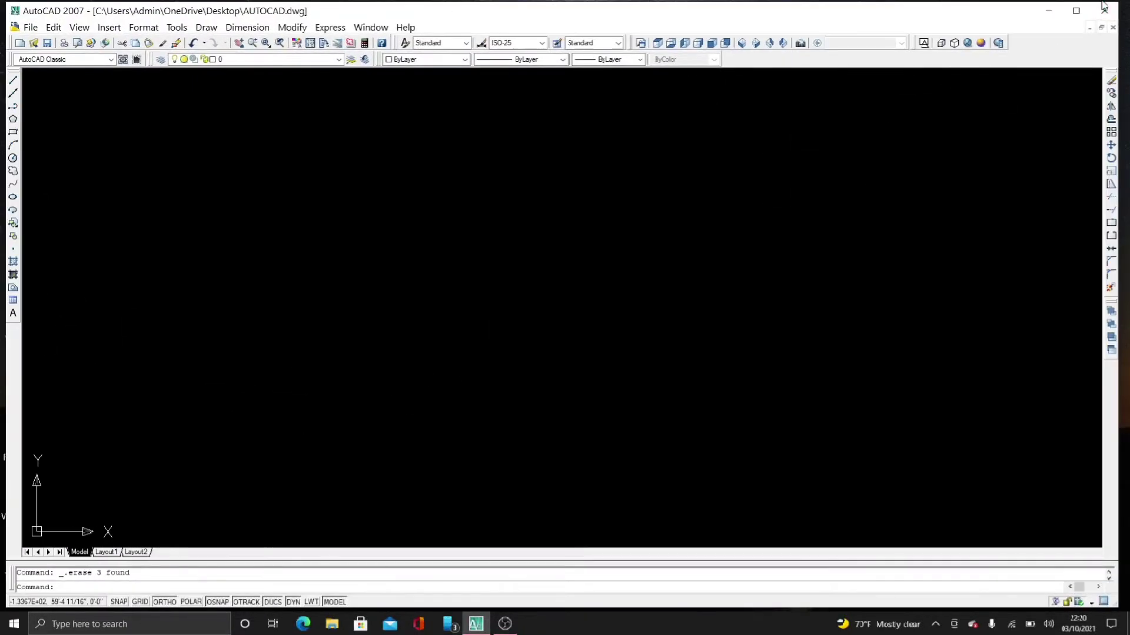
pyautogui.click(1075, 10)
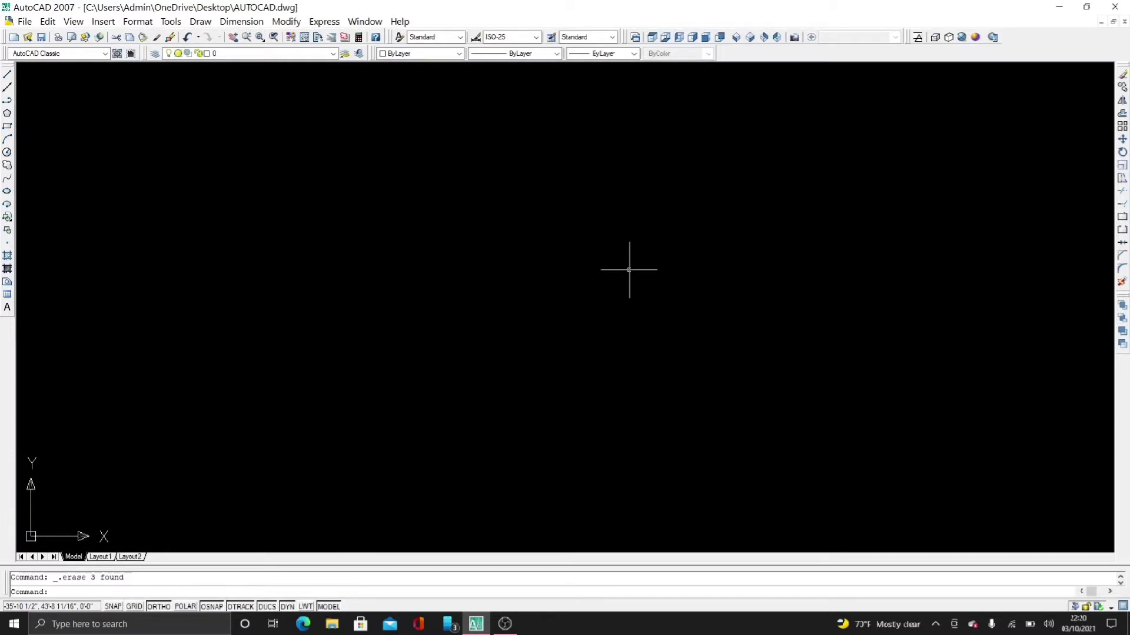
pyautogui.write('un')
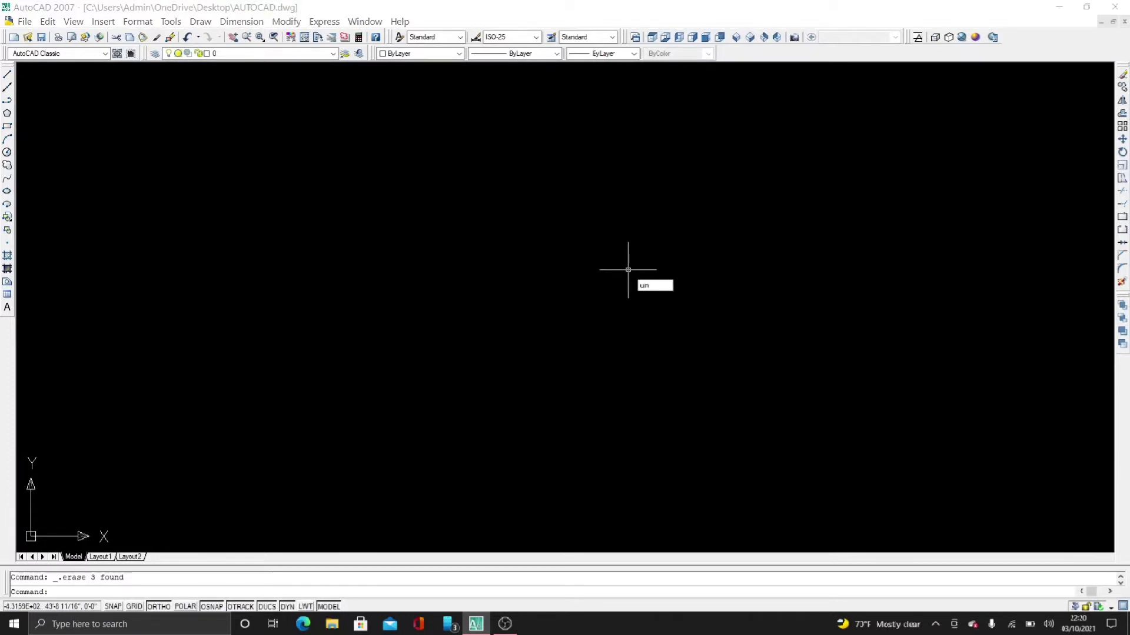
pyautogui.press('Return')
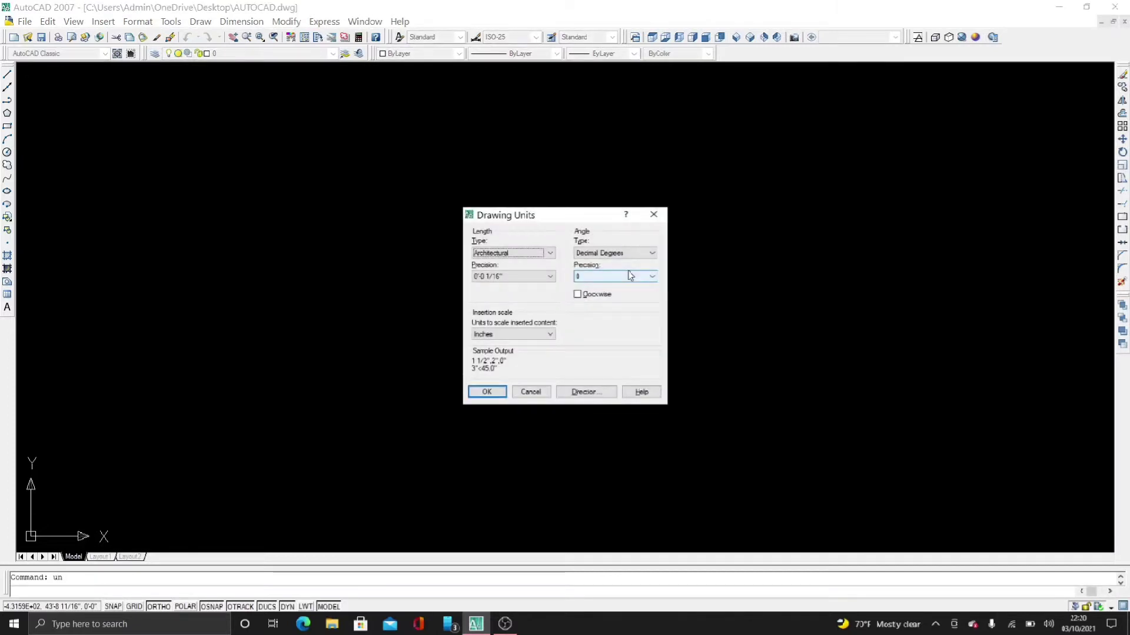
pyautogui.press('Return')
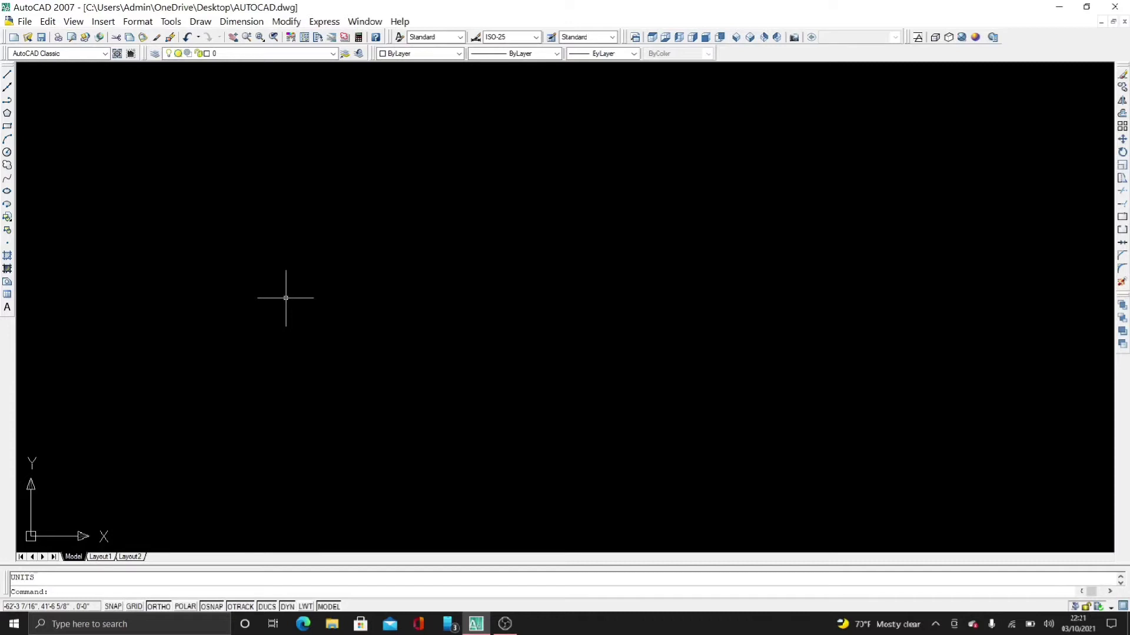
pyautogui.click(200, 21)
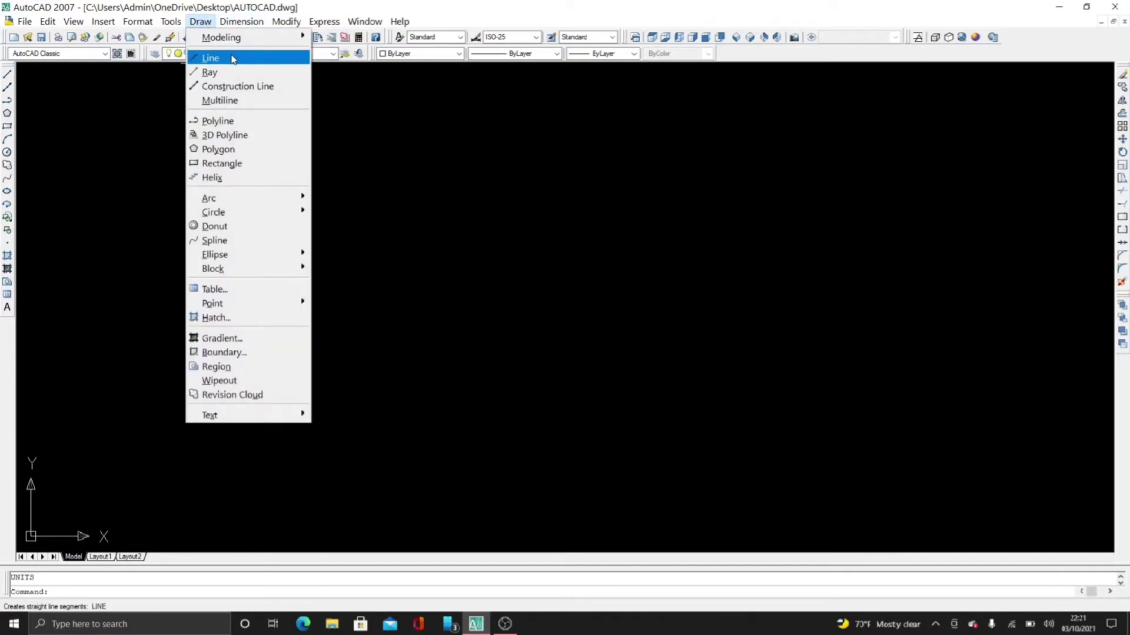
pyautogui.click(505, 6)
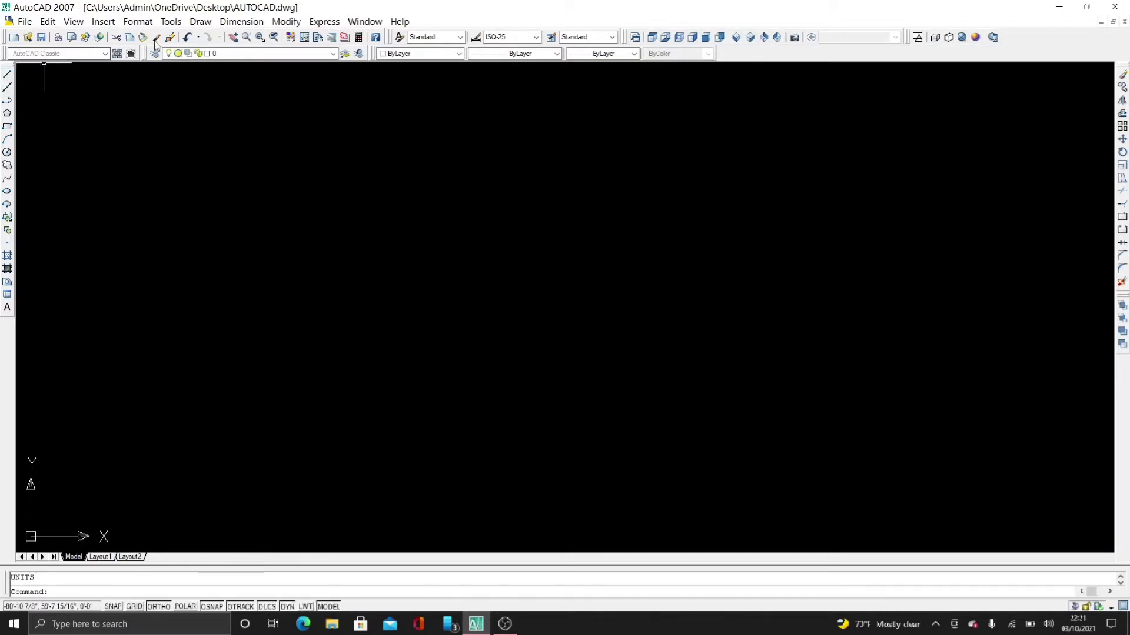
pyautogui.click(200, 22)
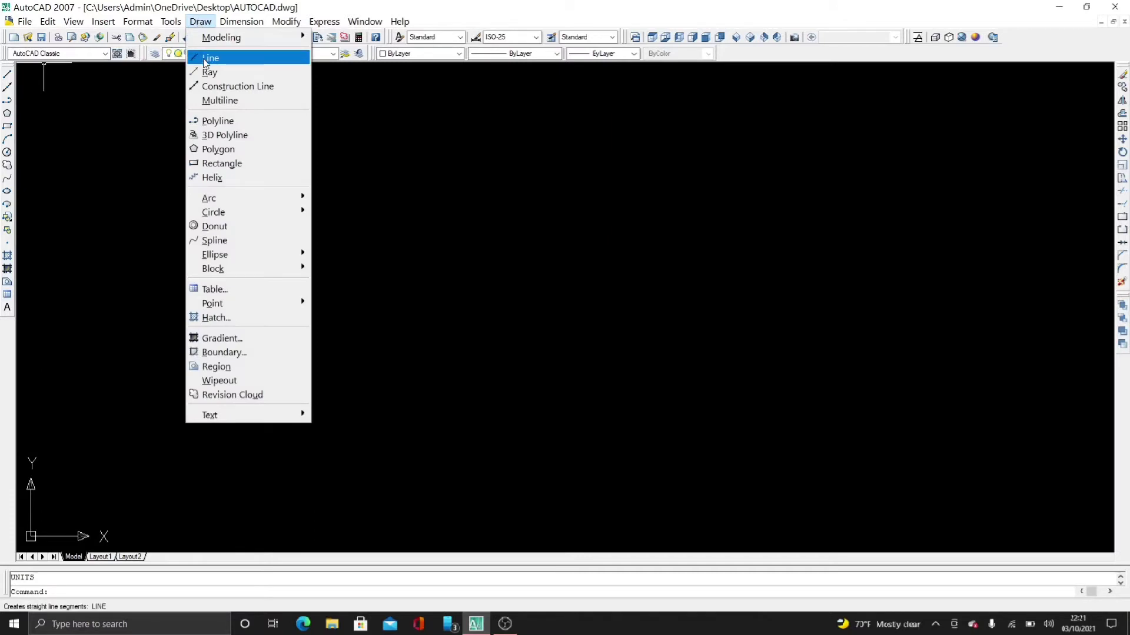
pyautogui.click(477, 243)
pyautogui.click(433, 269)
pyautogui.press('Escape')
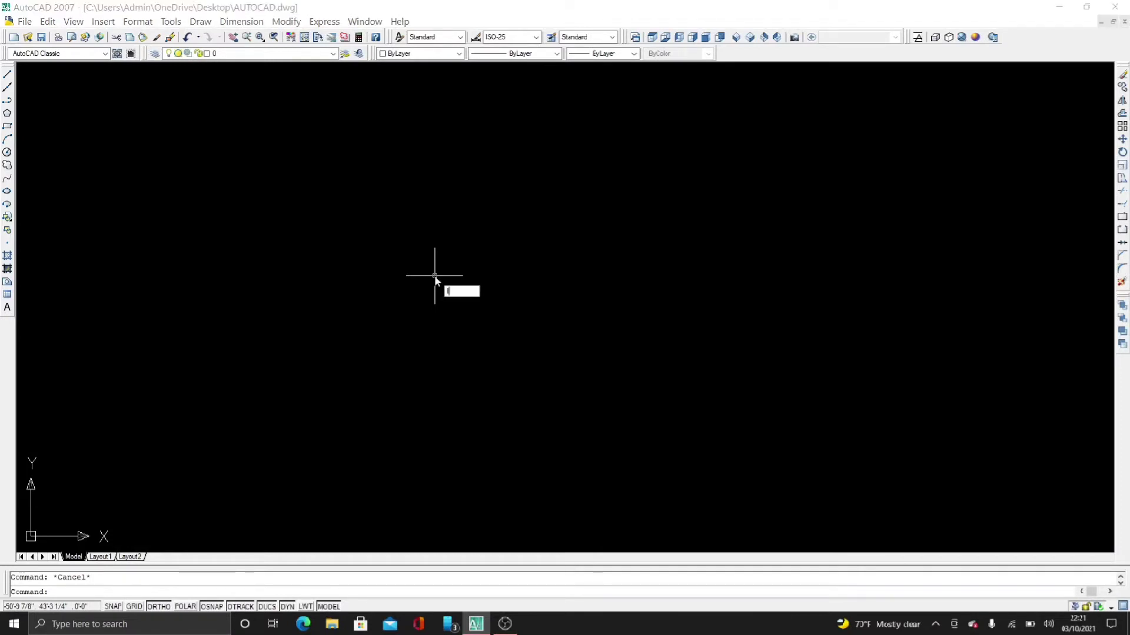
# Draw a single 10-foot horizontal line in the upper-left of model space
pyautogui.write('l')
pyautogui.press('Return')
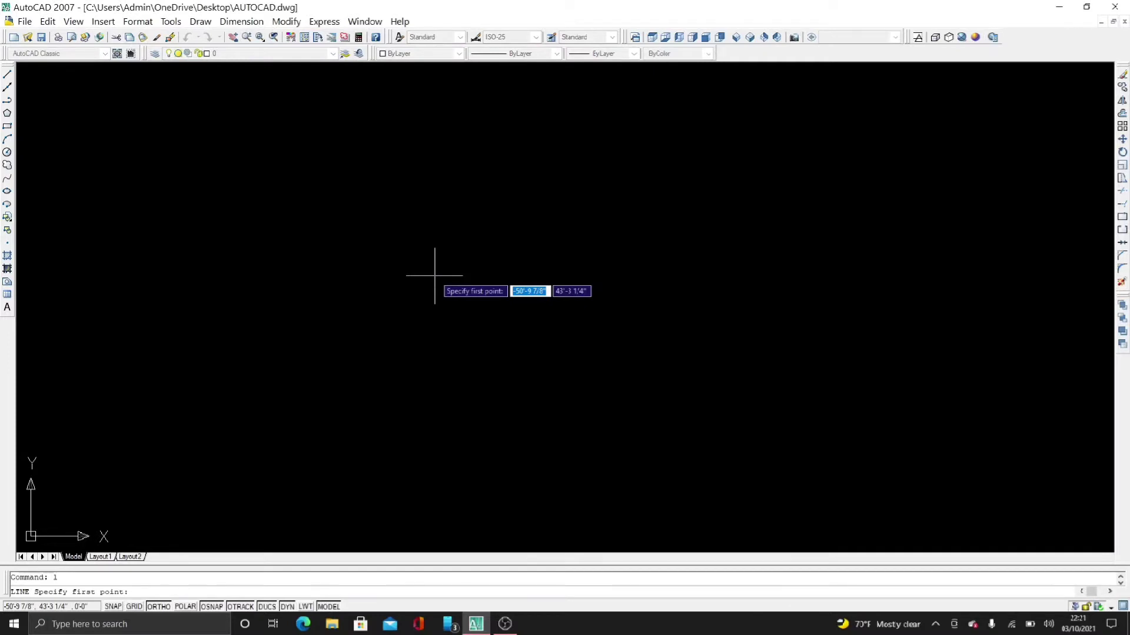
pyautogui.press('Escape')
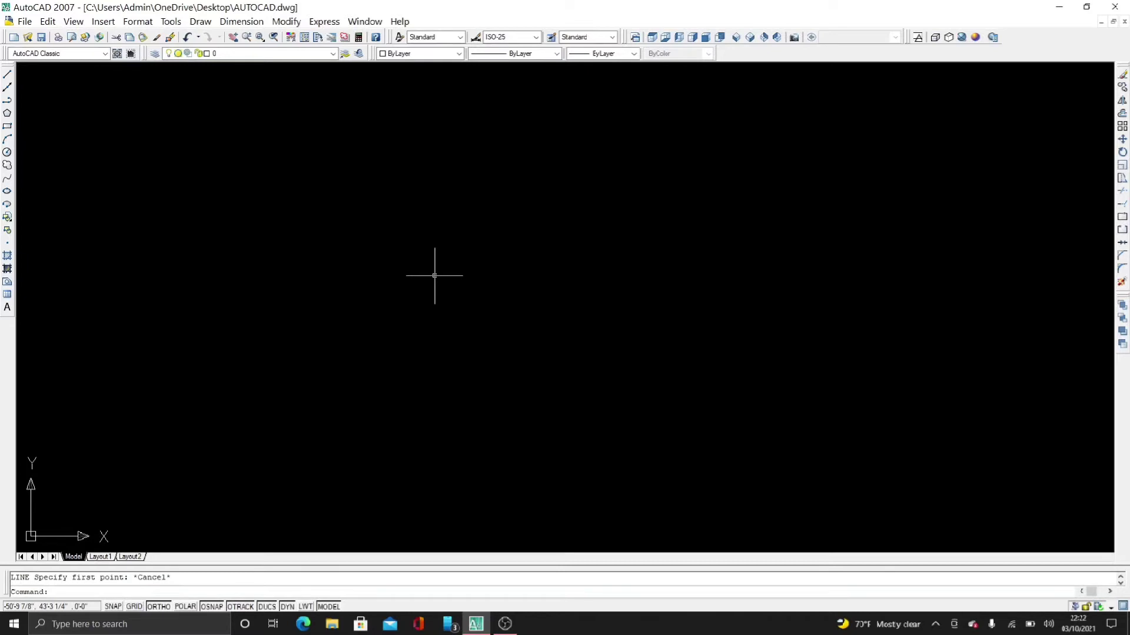
pyautogui.write('l')
pyautogui.press('Return')
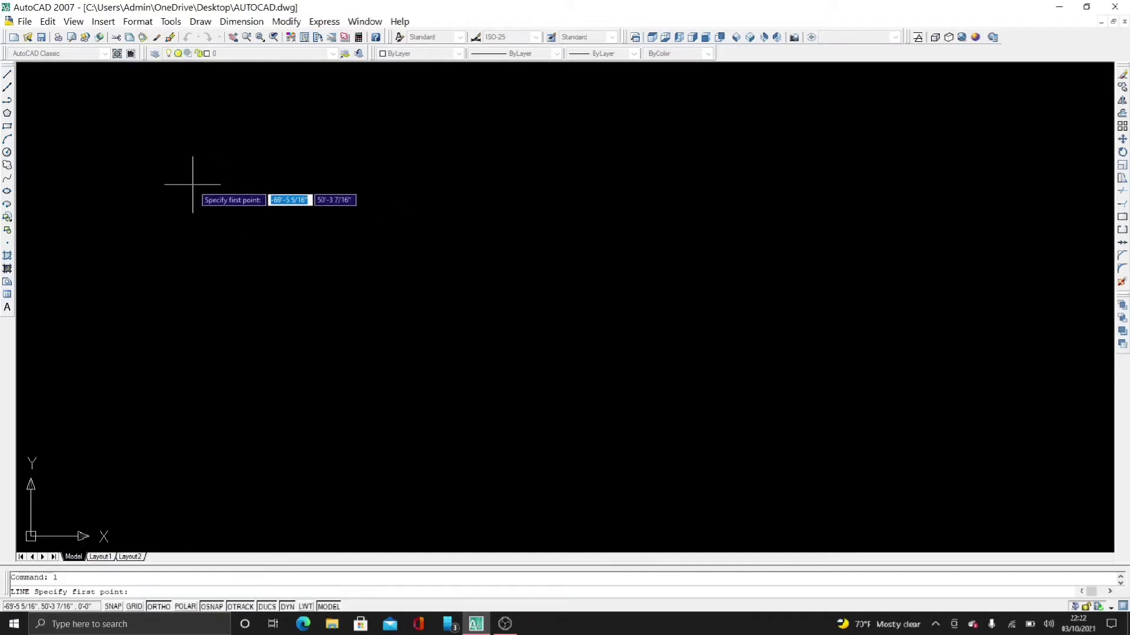
pyautogui.click(192, 184)
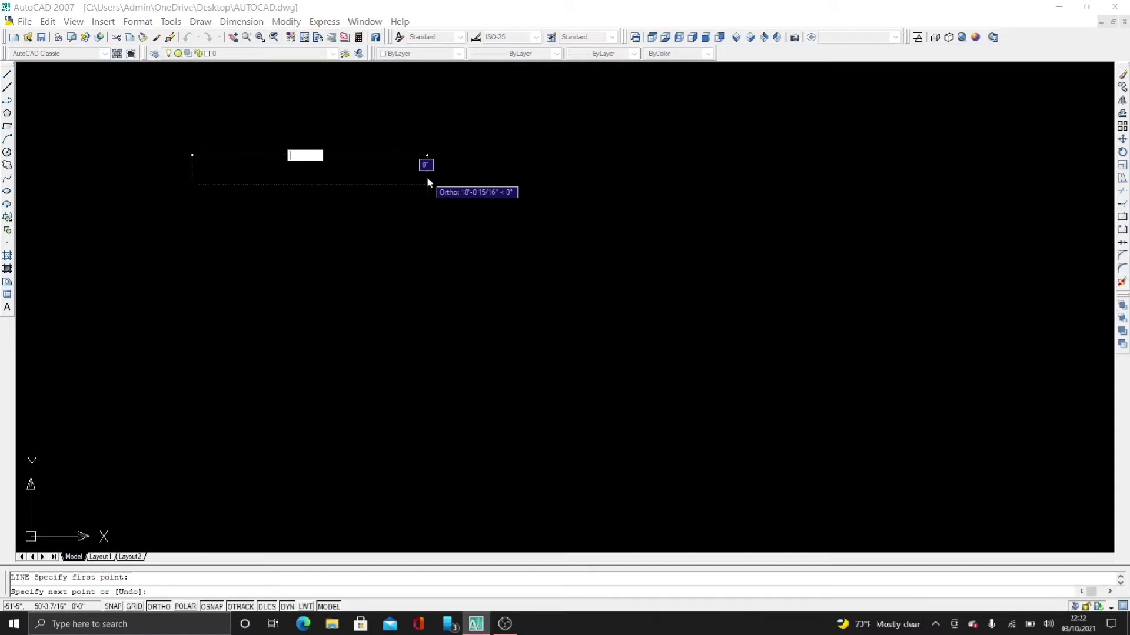
pyautogui.write('10')
pyautogui.press('Return')
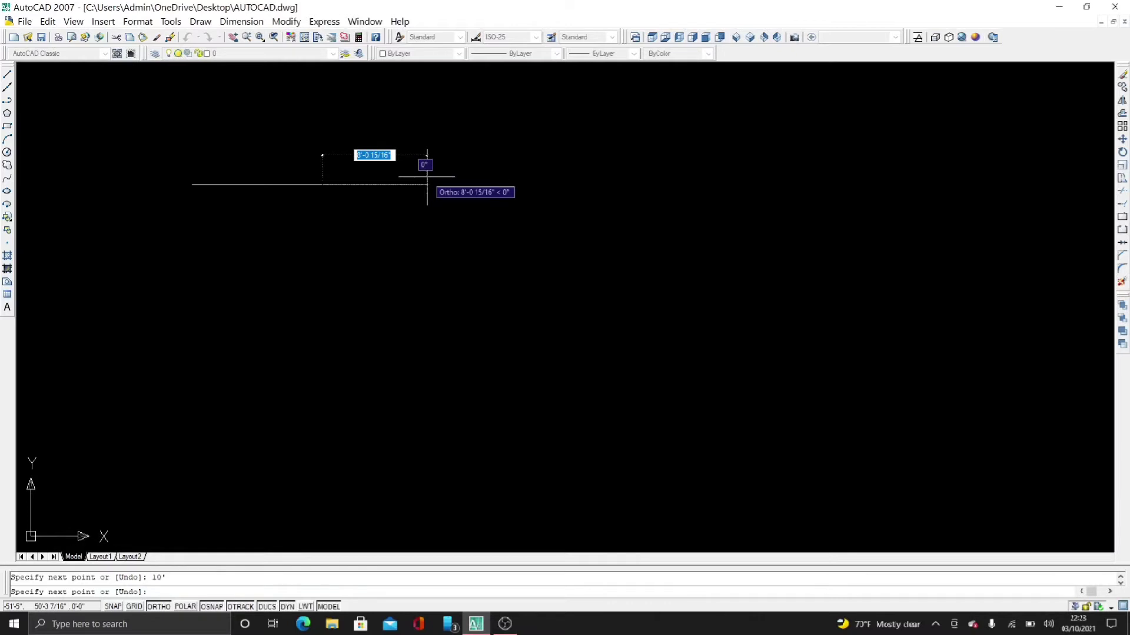
pyautogui.press('Escape')
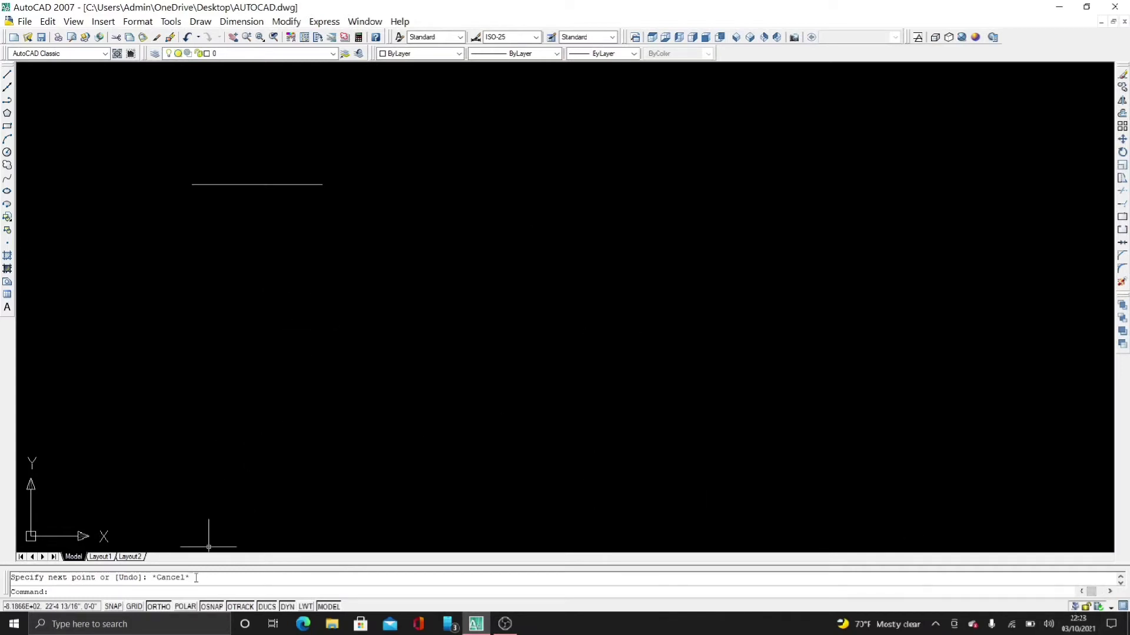
# Turn ortho off and draw one long slanted line across the drawing
pyautogui.click(169, 606)
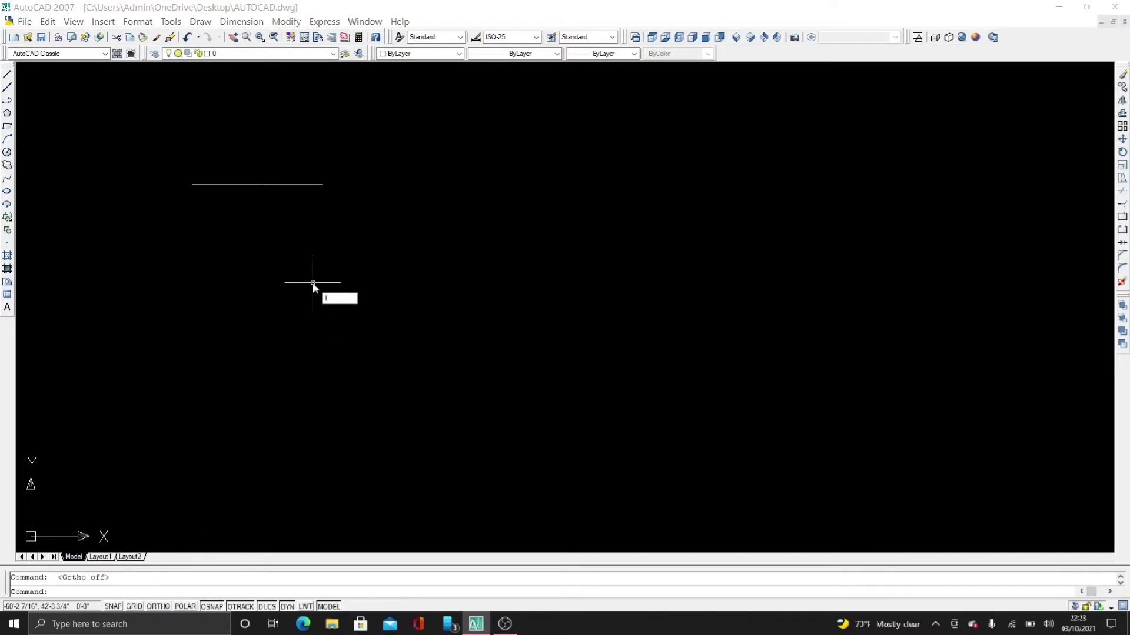
pyautogui.write('l')
pyautogui.press('Return')
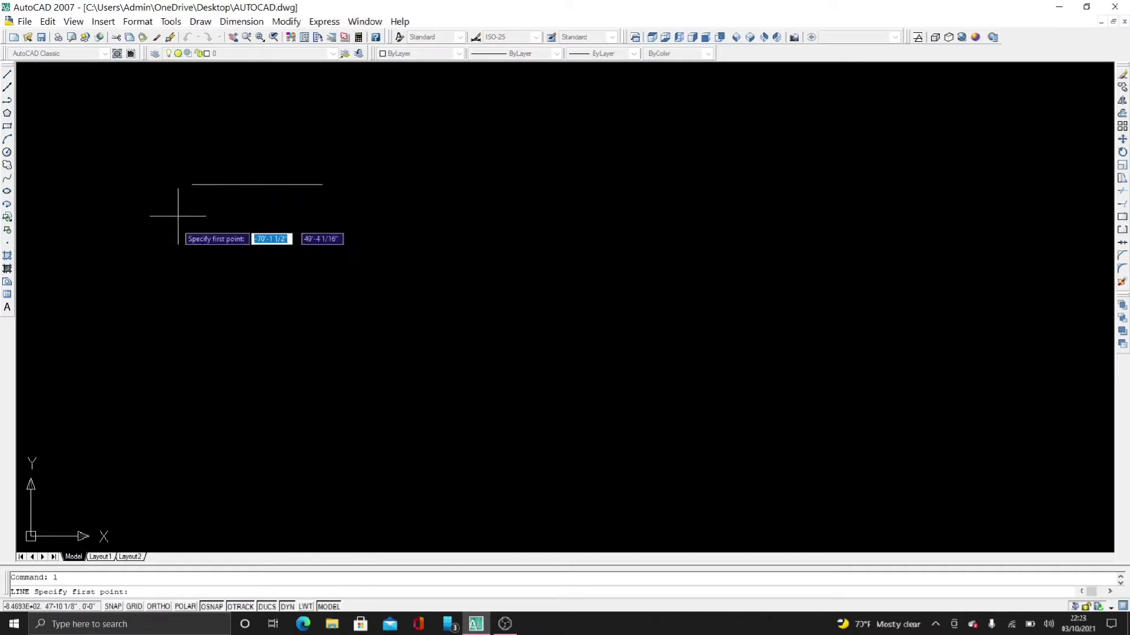
pyautogui.click(176, 288)
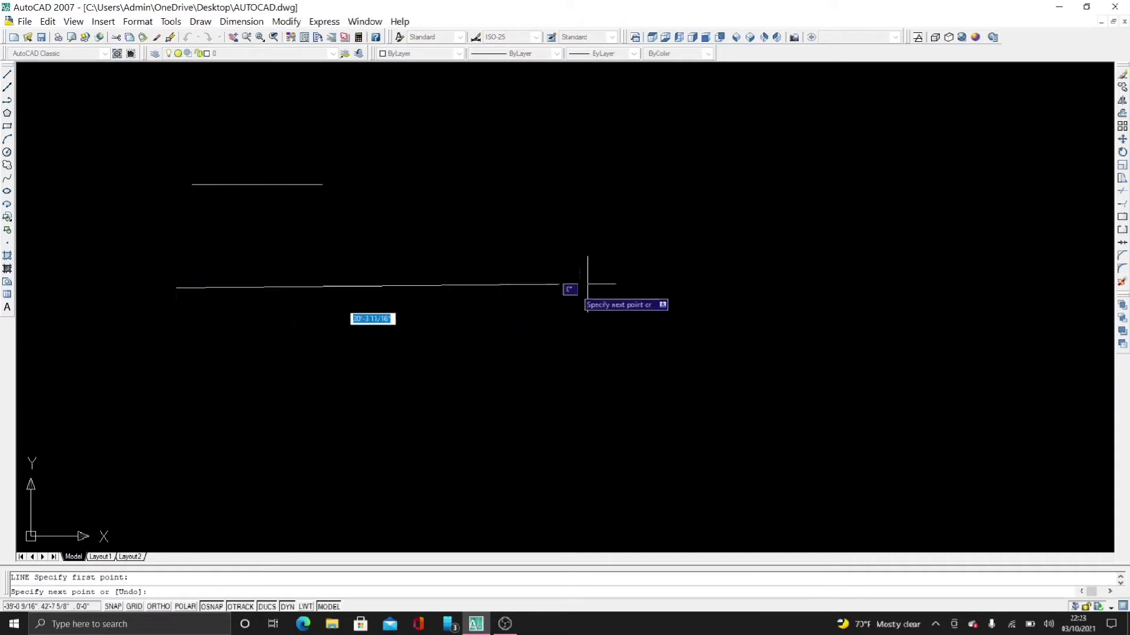
pyautogui.click(635, 265)
pyautogui.press('Escape')
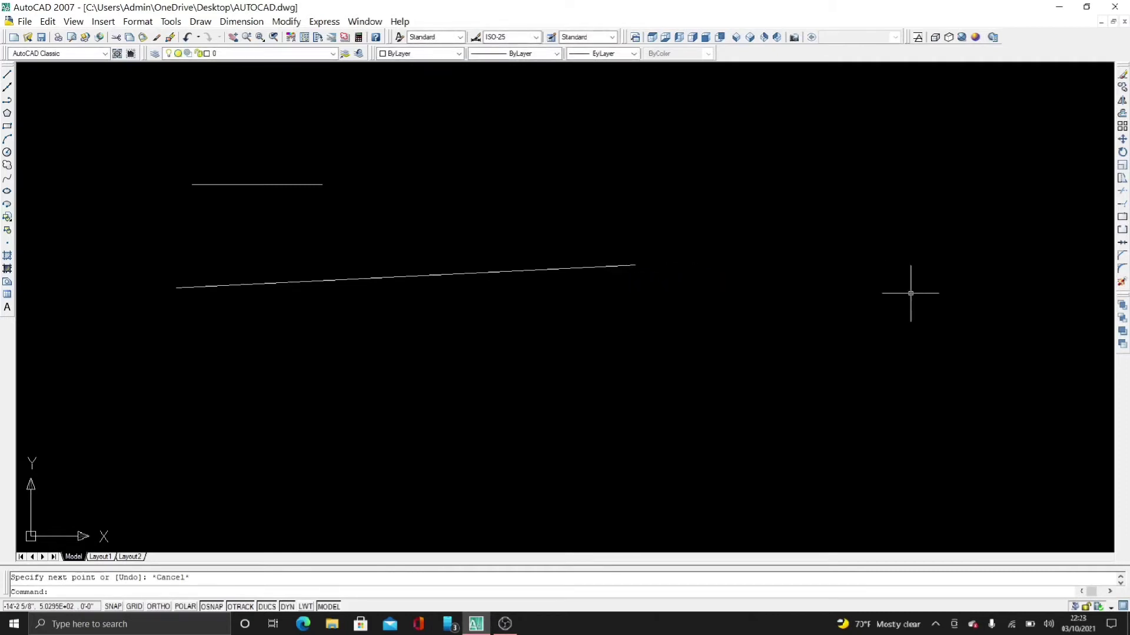
# Draw a five-segment free-angle chain forming a four-sided outline with crossing diagonals
pyautogui.press('Return')
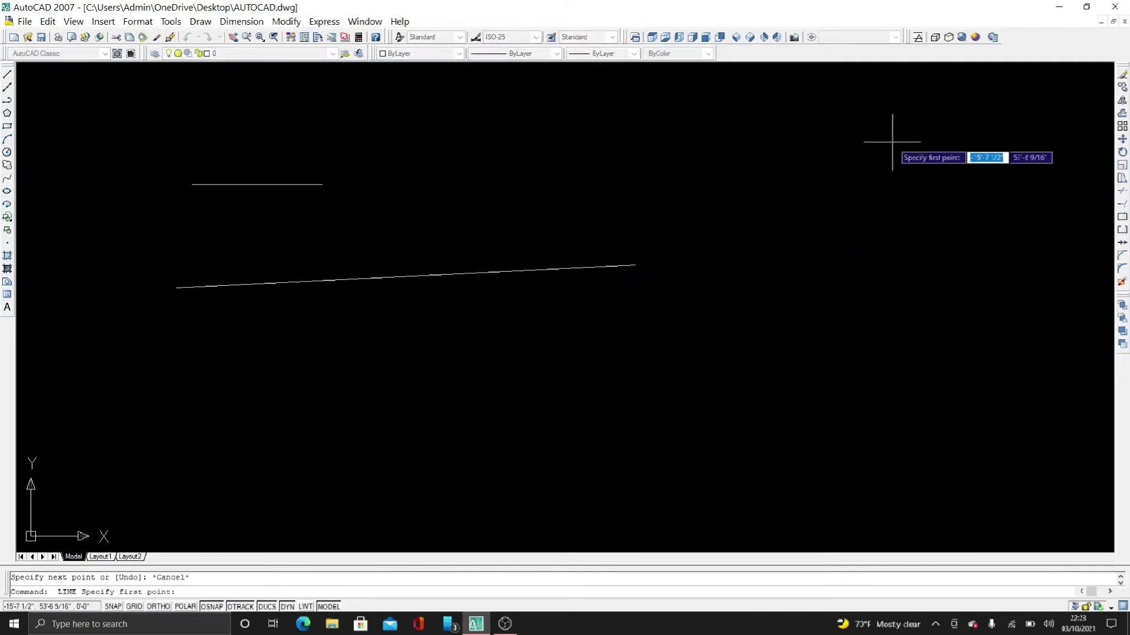
pyautogui.click(892, 142)
pyautogui.click(798, 326)
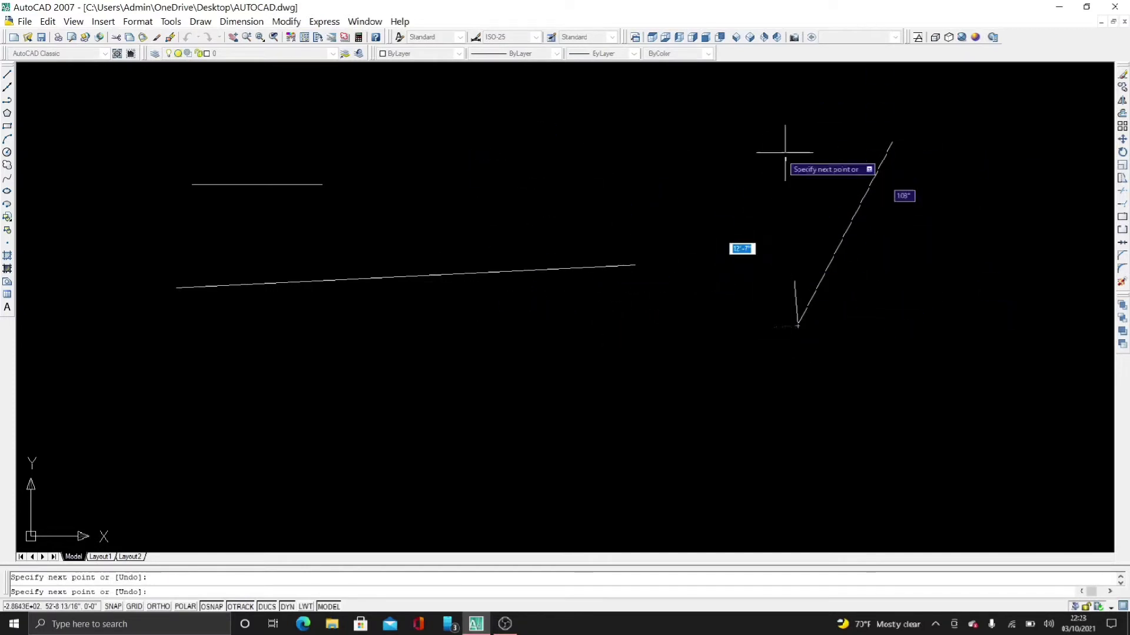
pyautogui.click(815, 103)
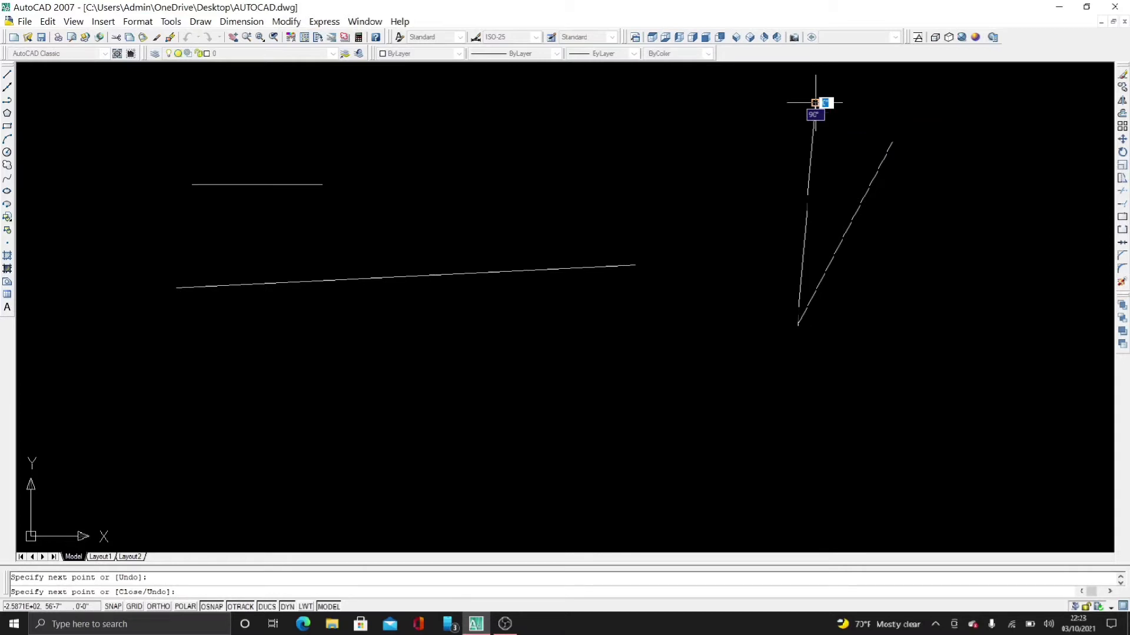
pyautogui.click(1020, 81)
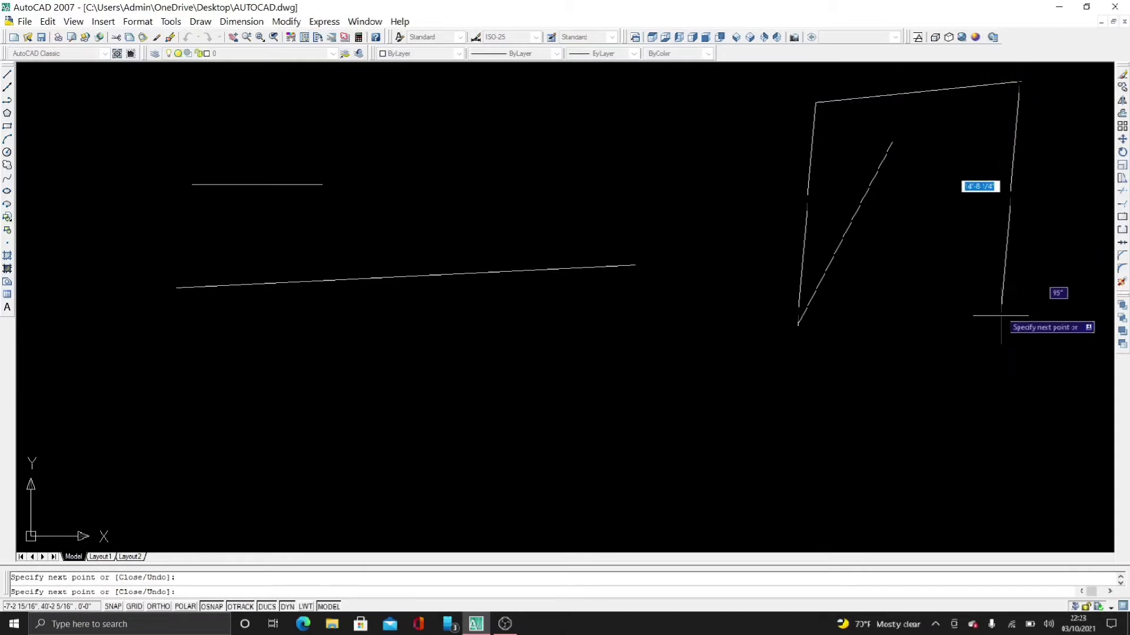
pyautogui.click(1001, 326)
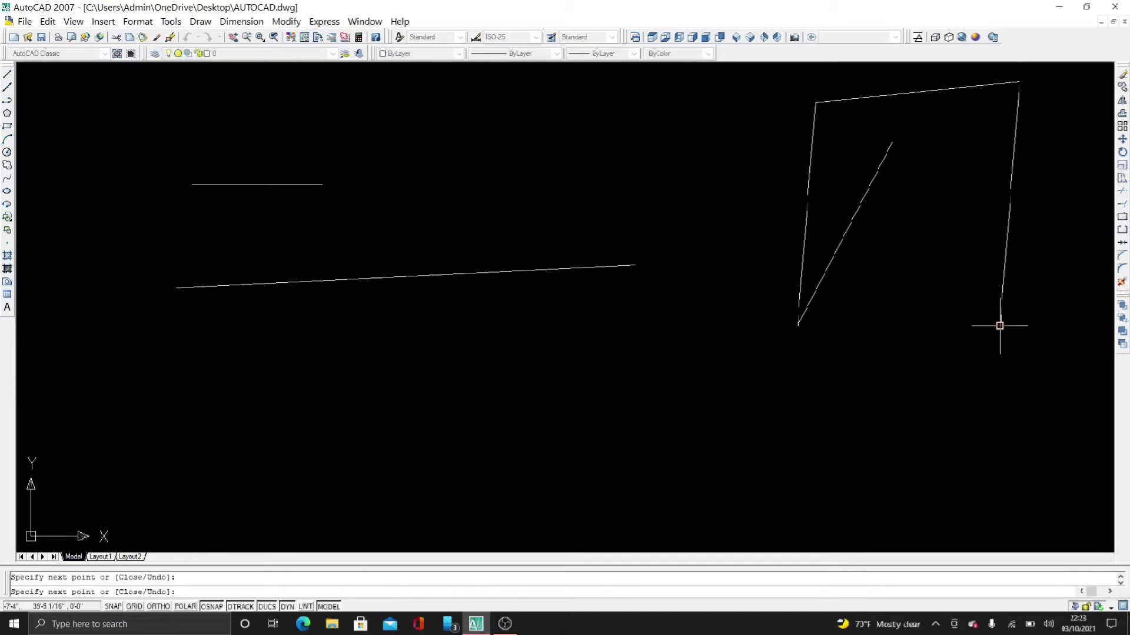
pyautogui.click(583, 112)
pyautogui.press('Escape')
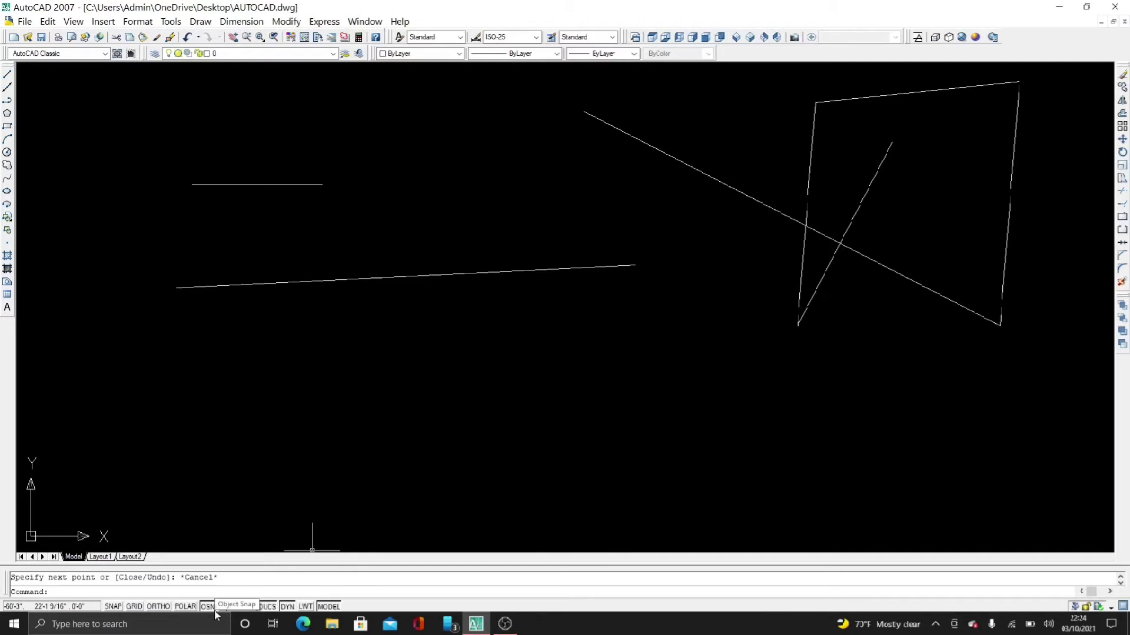
# With ortho back on, draw the four sides of a tall rectangle below the horizontal lines
pyautogui.click(154, 607)
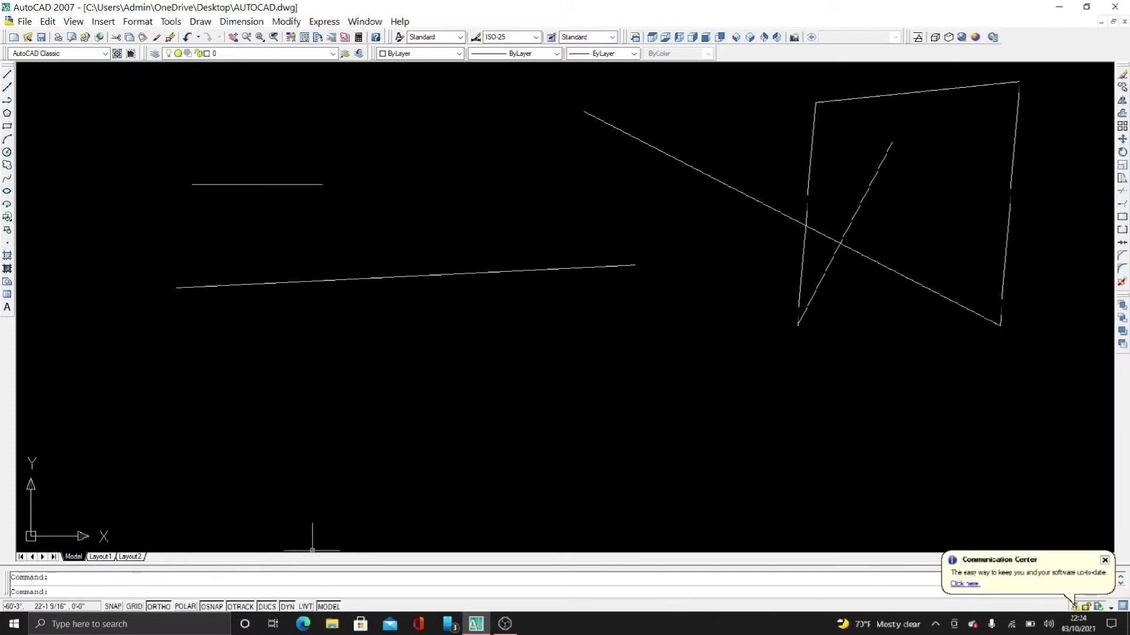
pyautogui.click(158, 607)
pyautogui.click(164, 607)
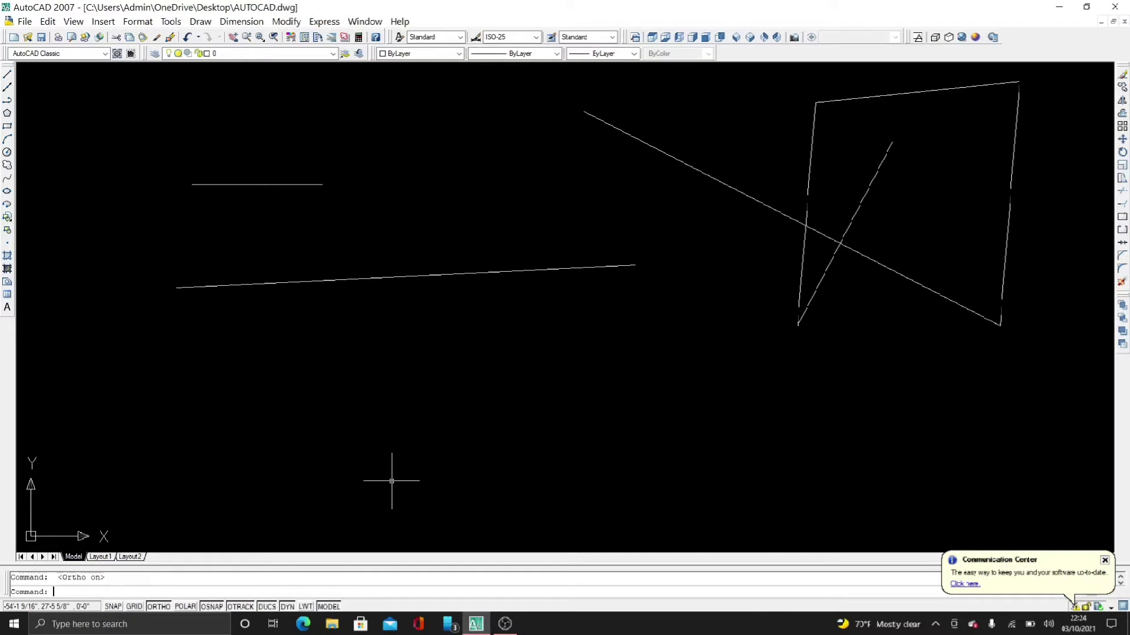
pyautogui.write('l')
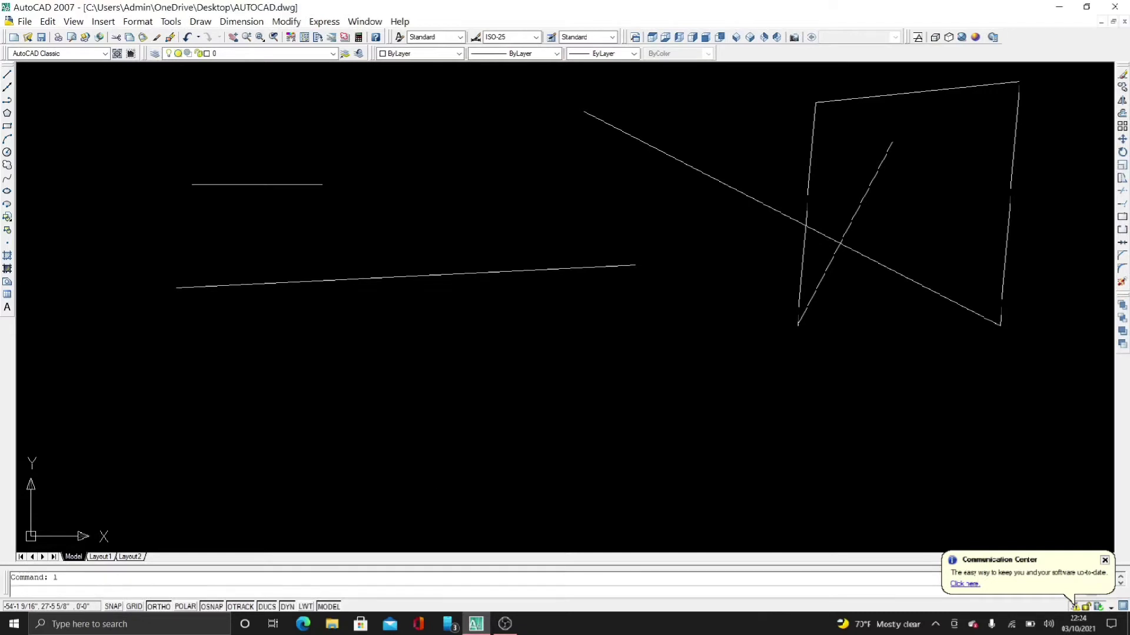
pyautogui.press('Return')
pyautogui.click(158, 385)
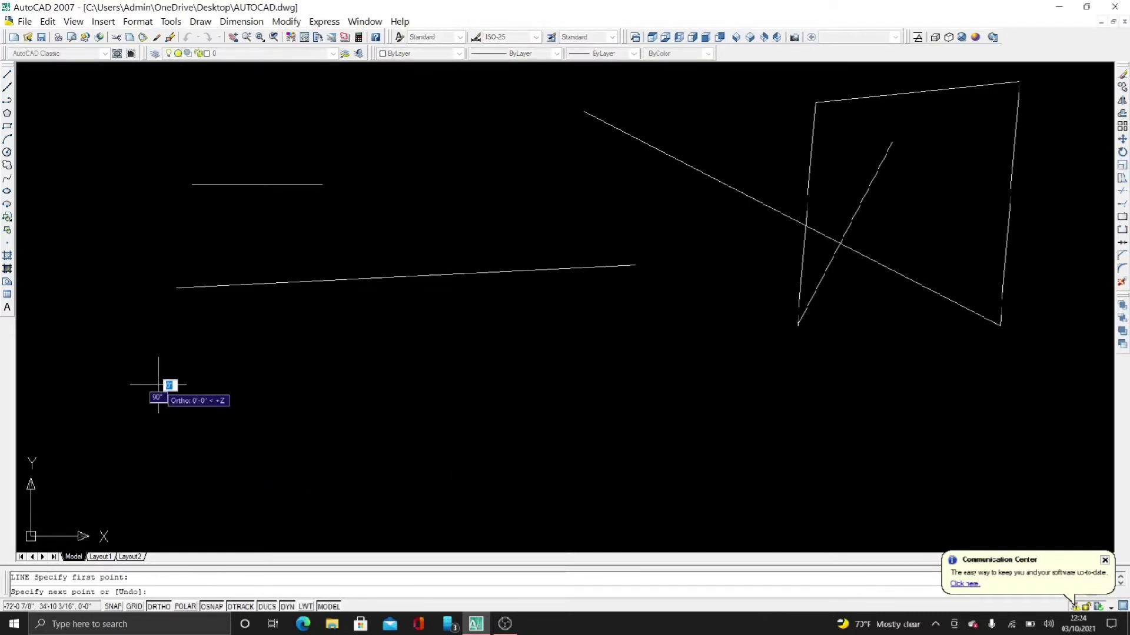
pyautogui.scroll(-5, 405, 386)
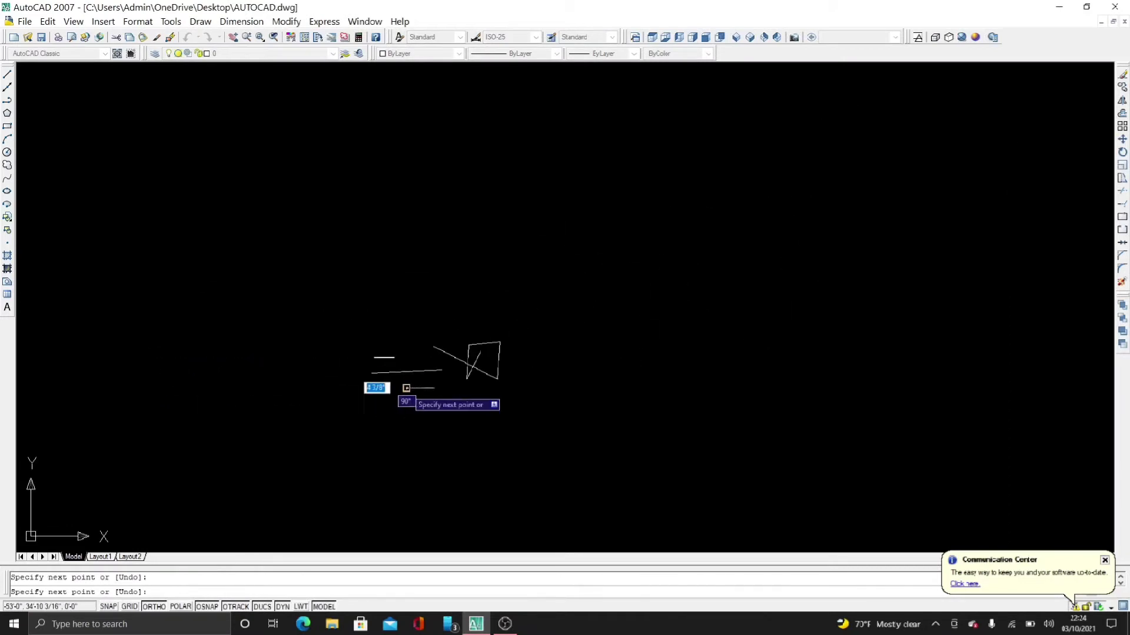
pyautogui.click(406, 387)
pyautogui.click(406, 440)
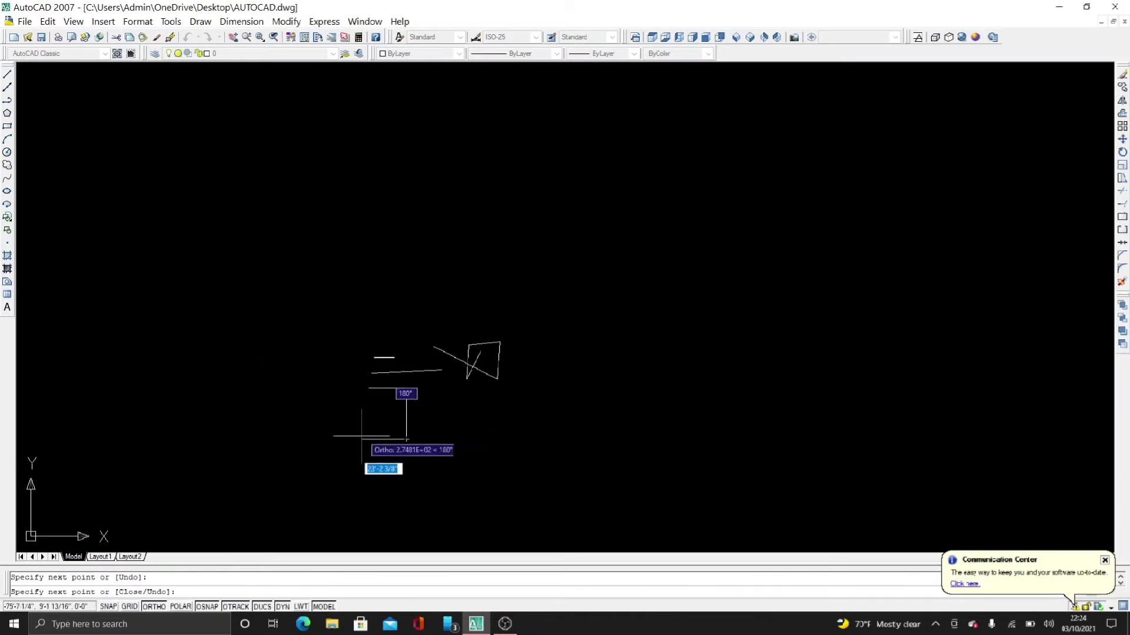
pyautogui.click(369, 440)
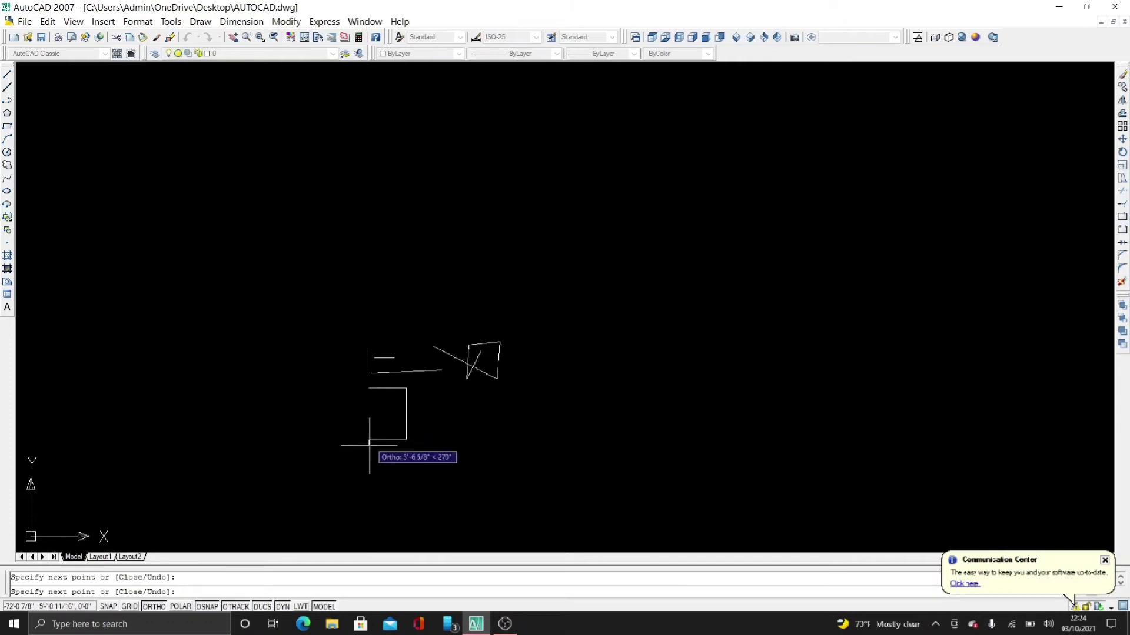
pyautogui.click(368, 388)
# End the line command, then zoom and pan so all sketches are visible
pyautogui.scroll(3, 371, 400)
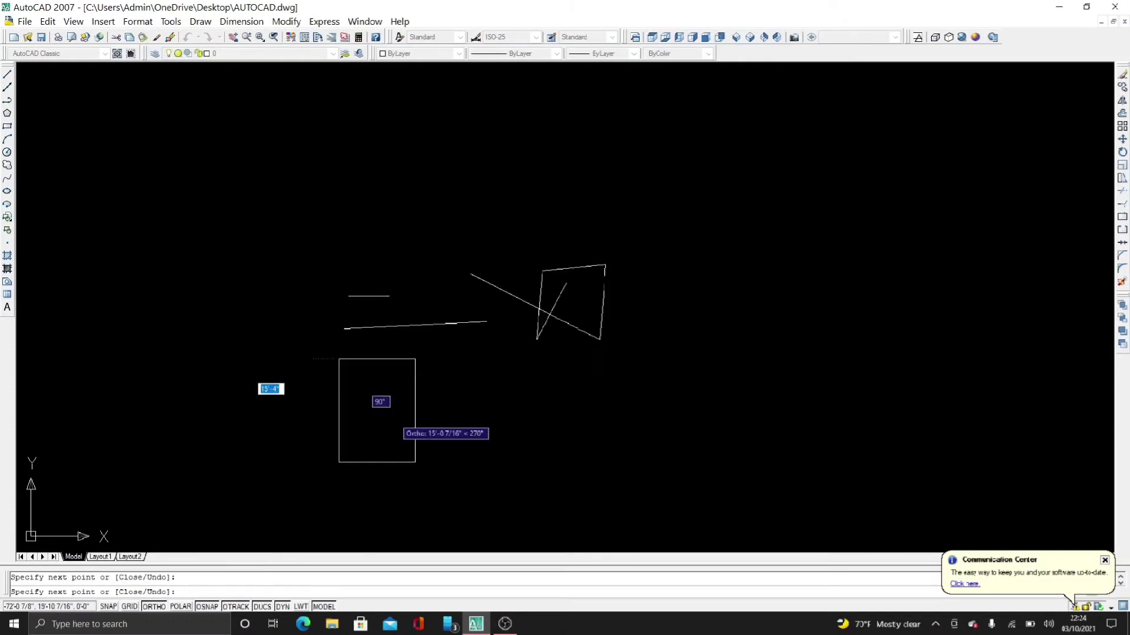
pyautogui.scroll(2, 342, 424)
pyautogui.scroll(5, 310, 427)
pyautogui.press('Escape')
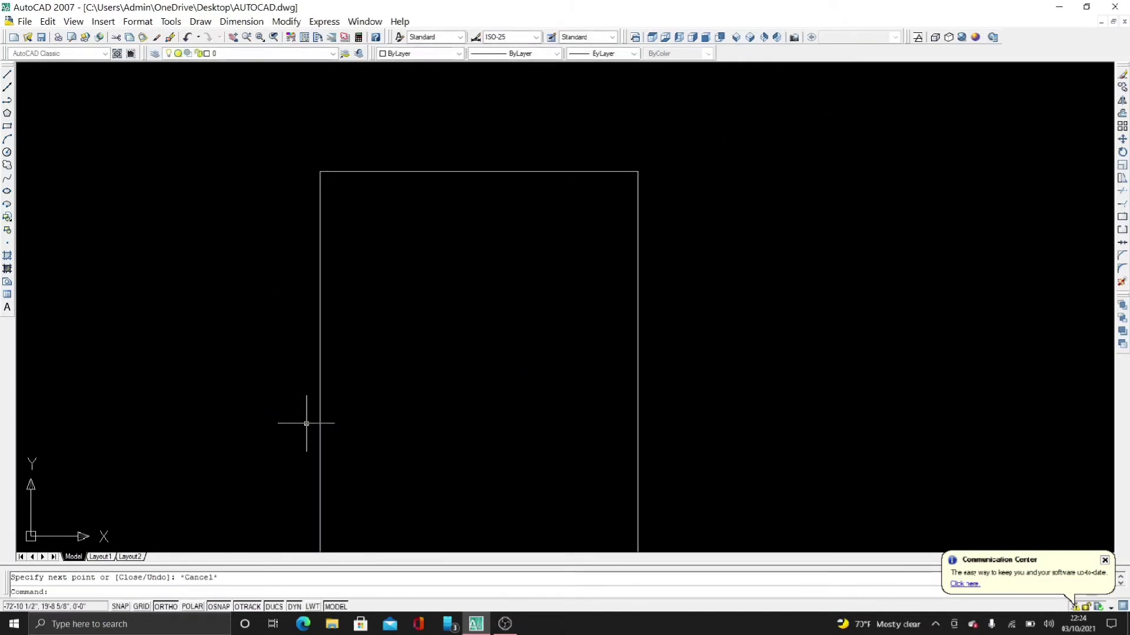
pyautogui.scroll(-8, 579, 241)
pyautogui.scroll(5, 577, 295)
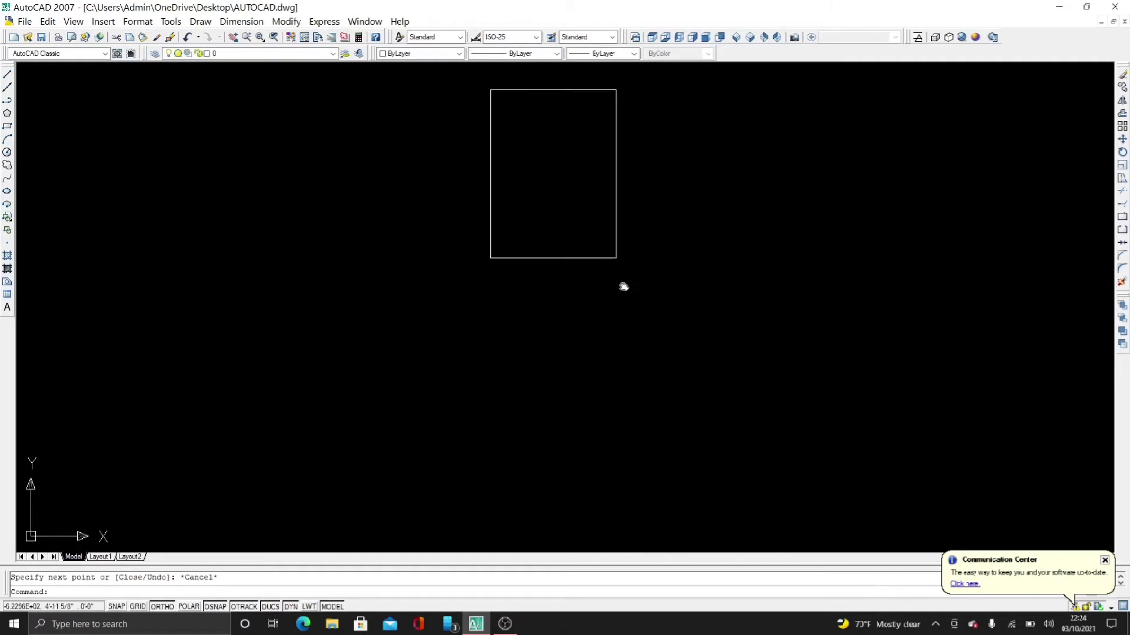
pyautogui.moveTo(621, 285); pyautogui.dragTo(559, 330, button='middle')
pyautogui.scroll(3, 529, 330)
pyautogui.scroll(-4, 513, 368)
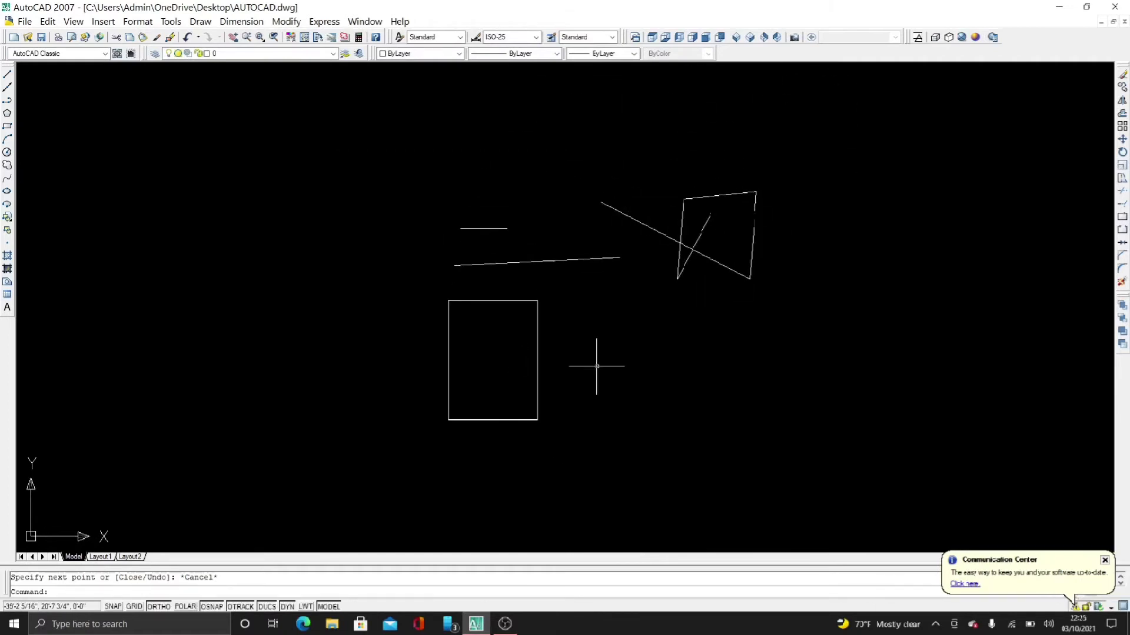
# Select all eleven sketched objects with Ctrl+A and delete them
pyautogui.hotkey('ctrl', 'a')
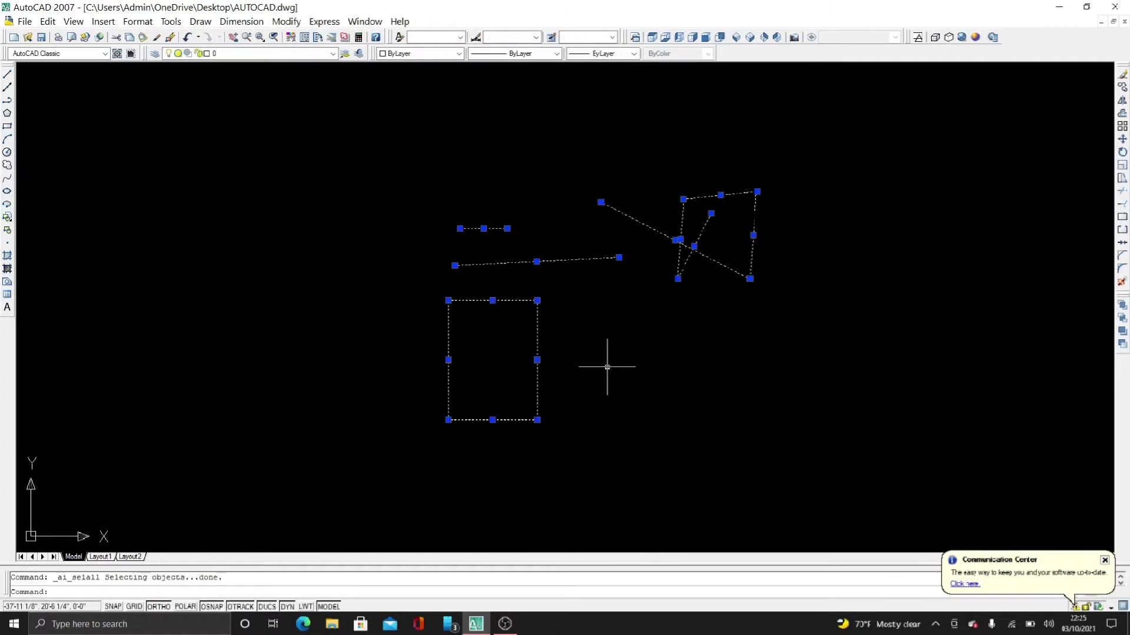
pyautogui.press('Delete')
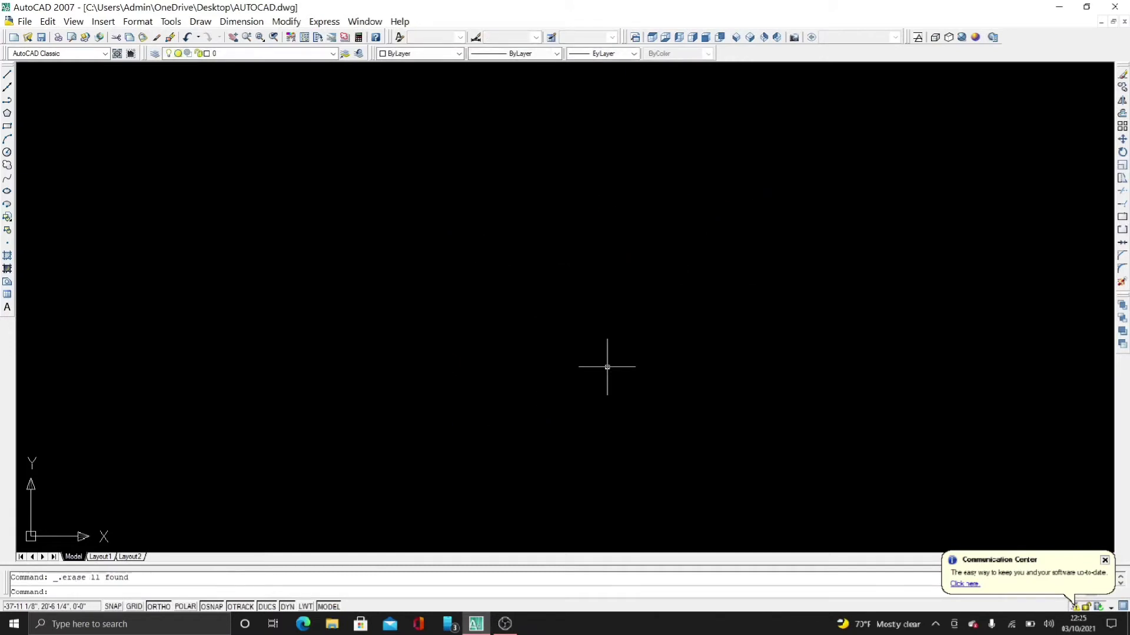
pyautogui.press('Escape')
# With ortho off, draw a free-angle triangle near the top-left, then switch ortho back on
pyautogui.click(157, 607)
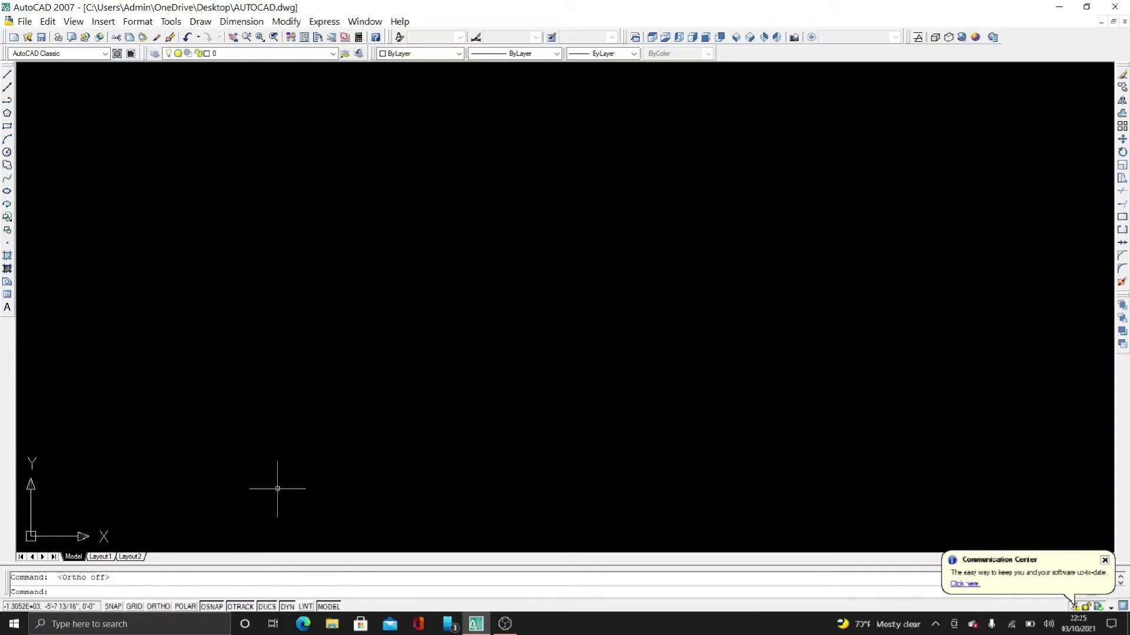
pyautogui.write('l')
pyautogui.press('Return')
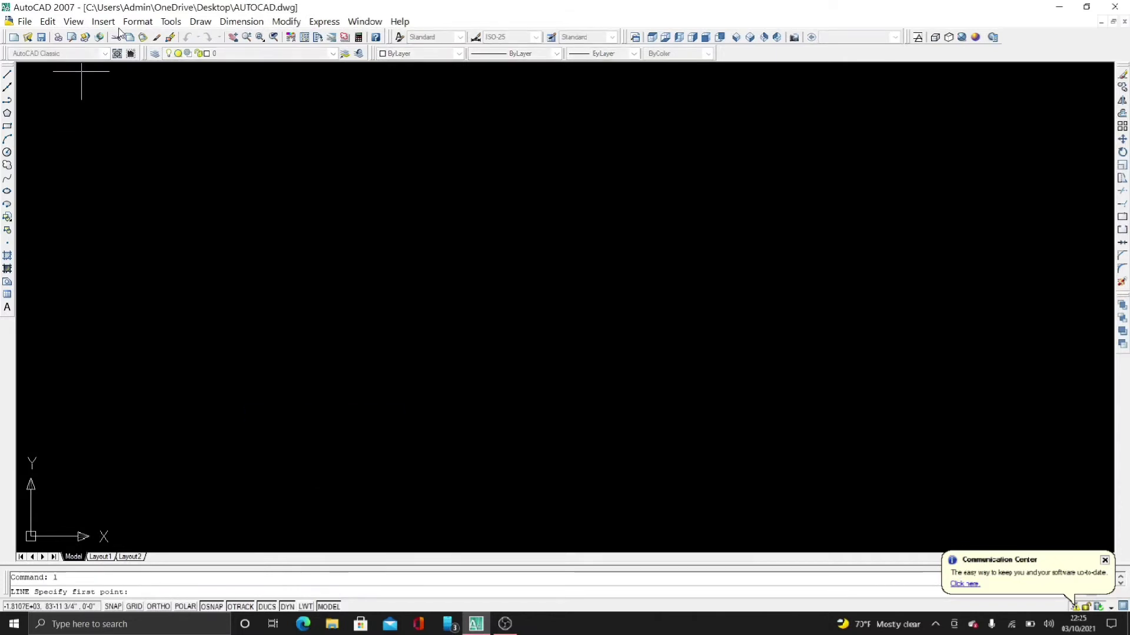
pyautogui.click(216, 101)
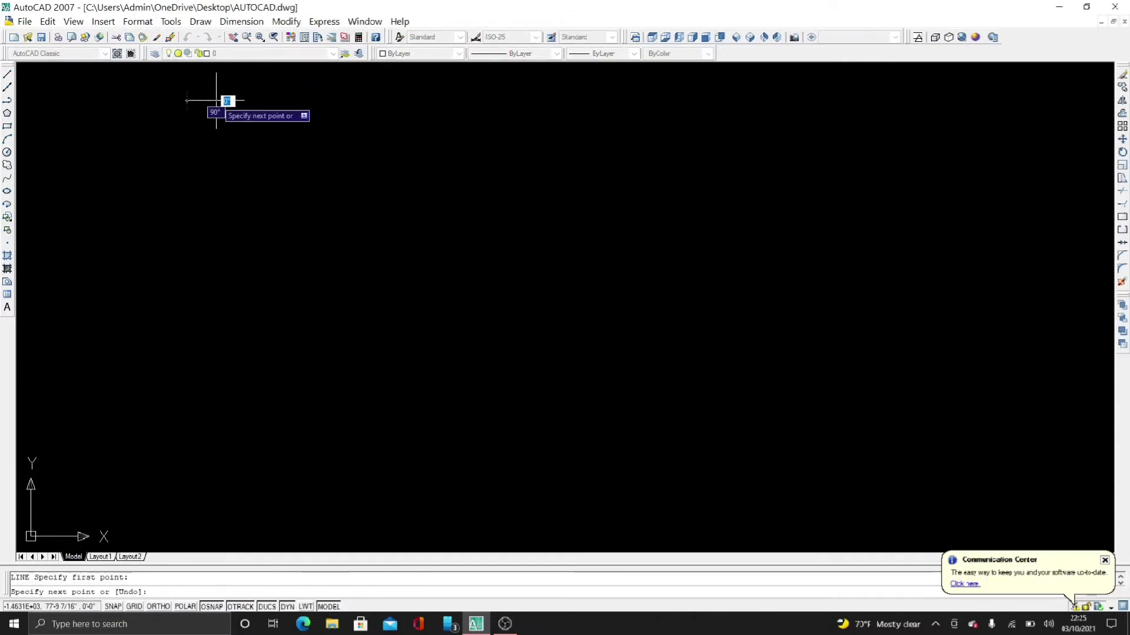
pyautogui.click(569, 106)
pyautogui.click(348, 300)
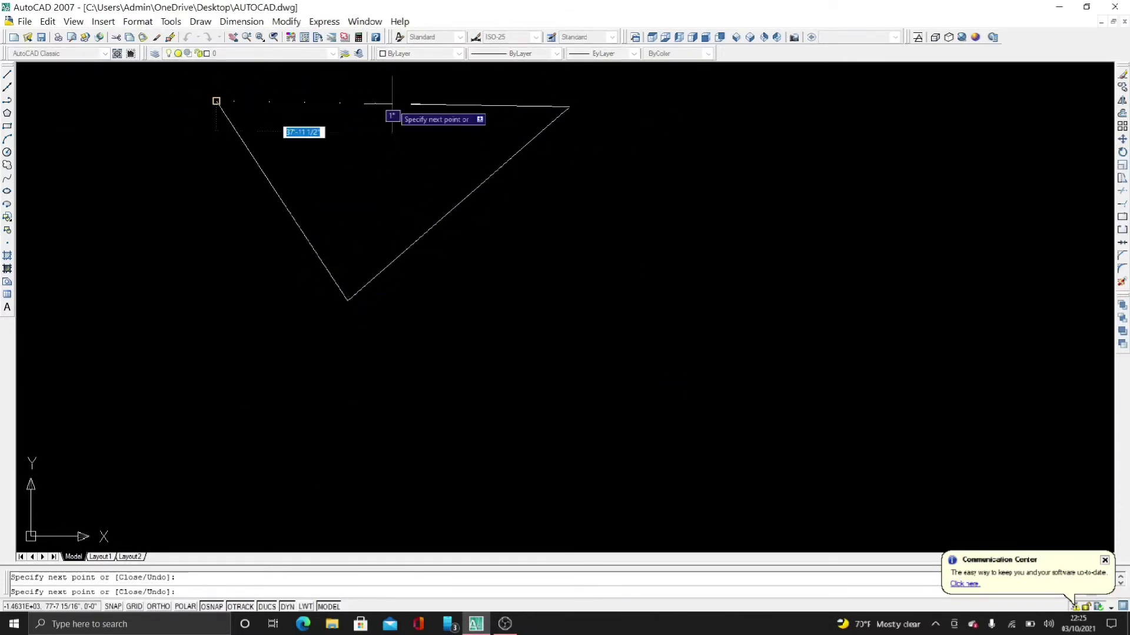
pyautogui.press('Escape')
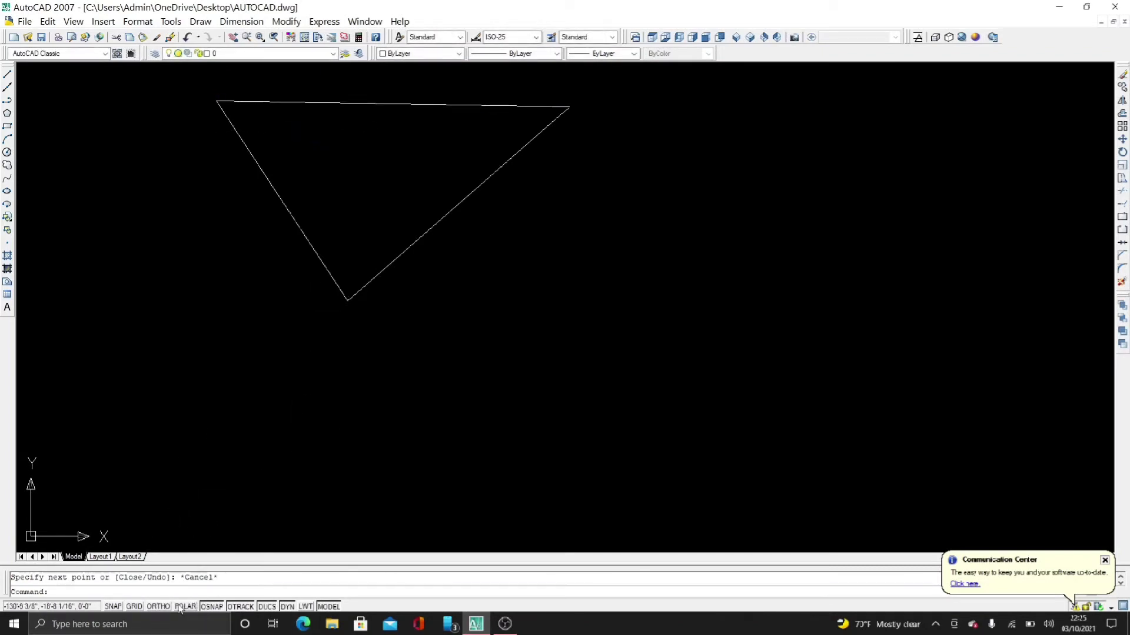
pyautogui.press('F8')
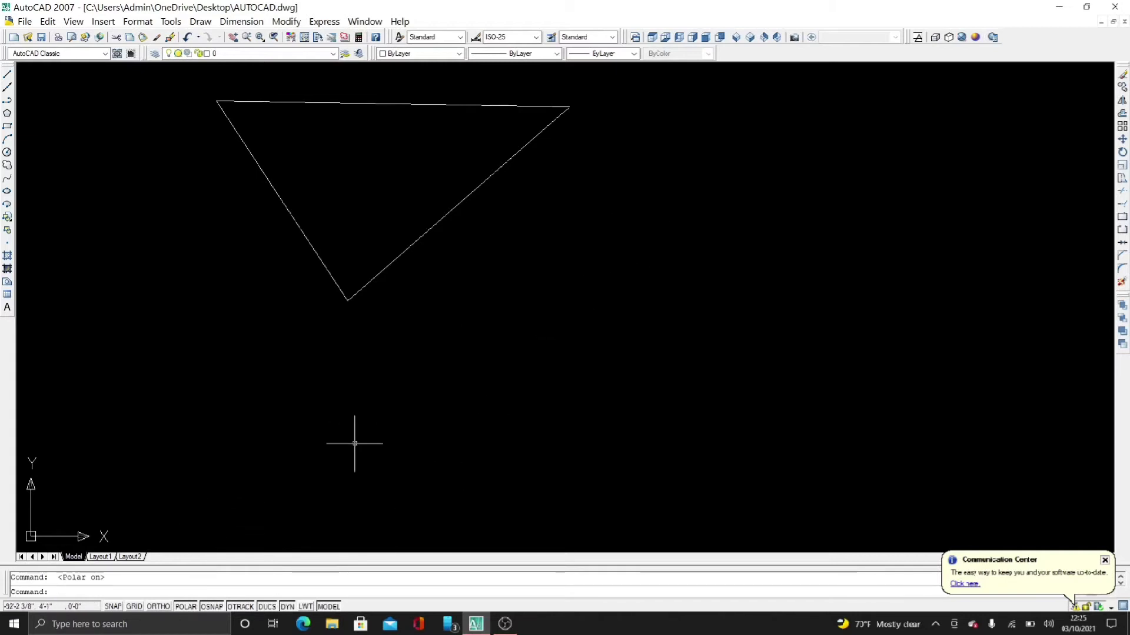
# Abandon a stray line started below the triangle and turn ortho on
pyautogui.write('l')
pyautogui.press('Return')
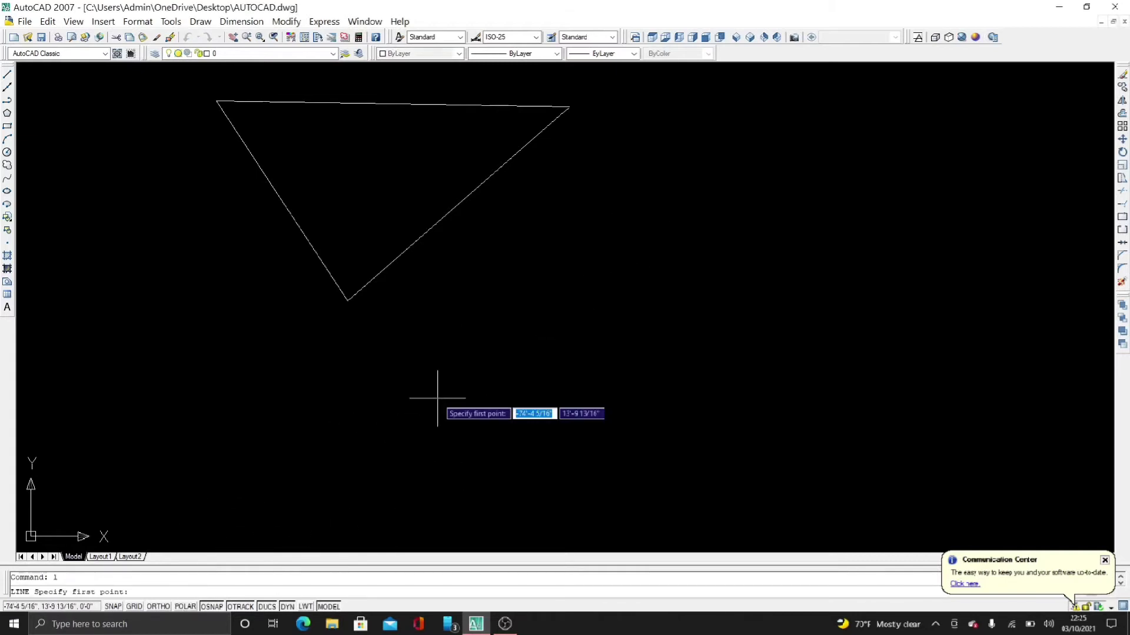
pyautogui.click(450, 344)
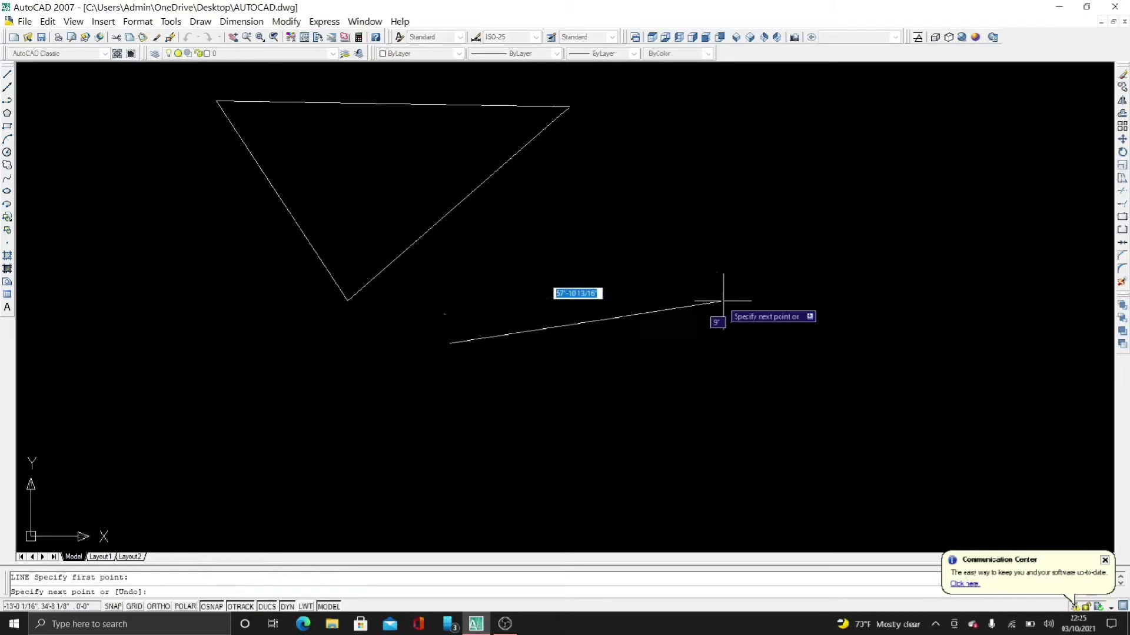
pyautogui.press('Escape')
pyautogui.press('F8')
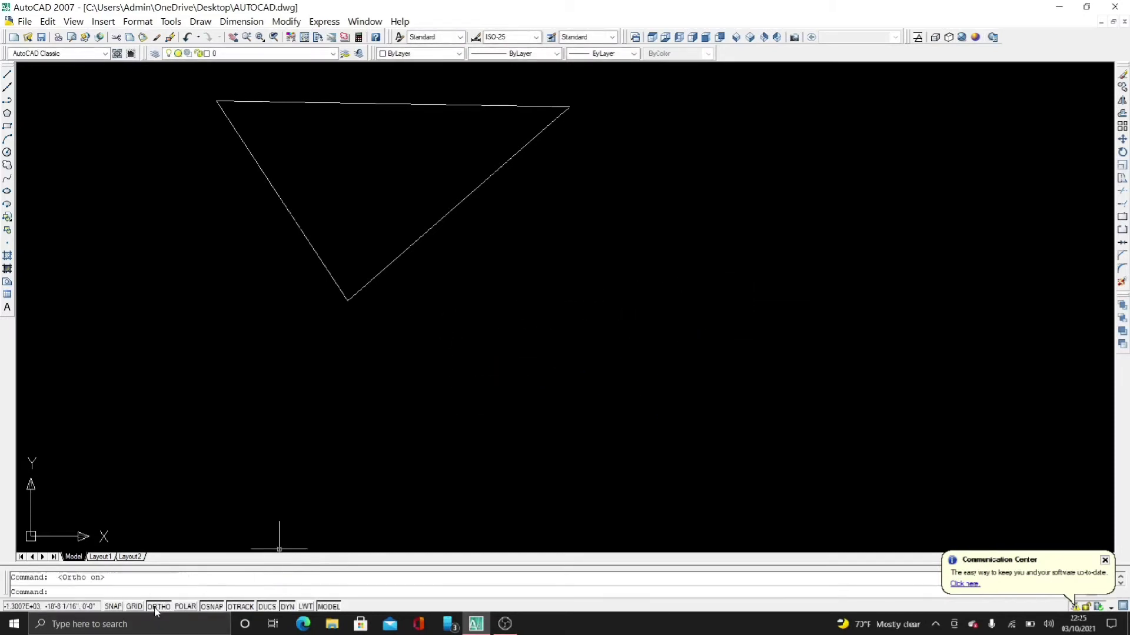
# Draw a connected chain of right-angled horizontal and vertical segments to the right of the triangle
pyautogui.write('l')
pyautogui.press('Return')
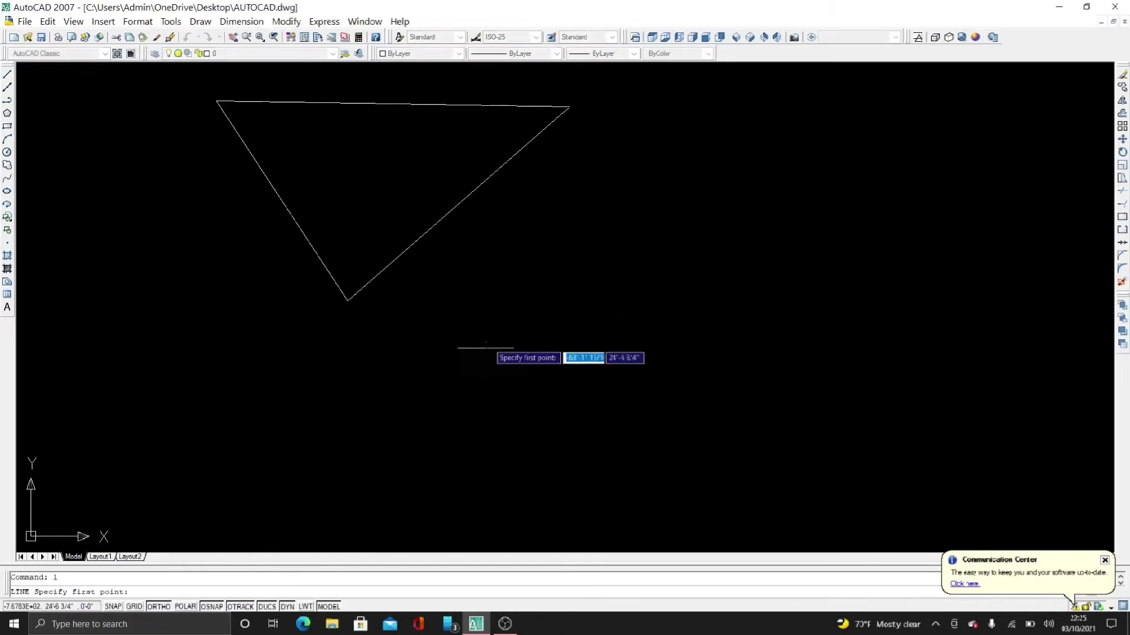
pyautogui.click(553, 235)
pyautogui.click(1023, 235)
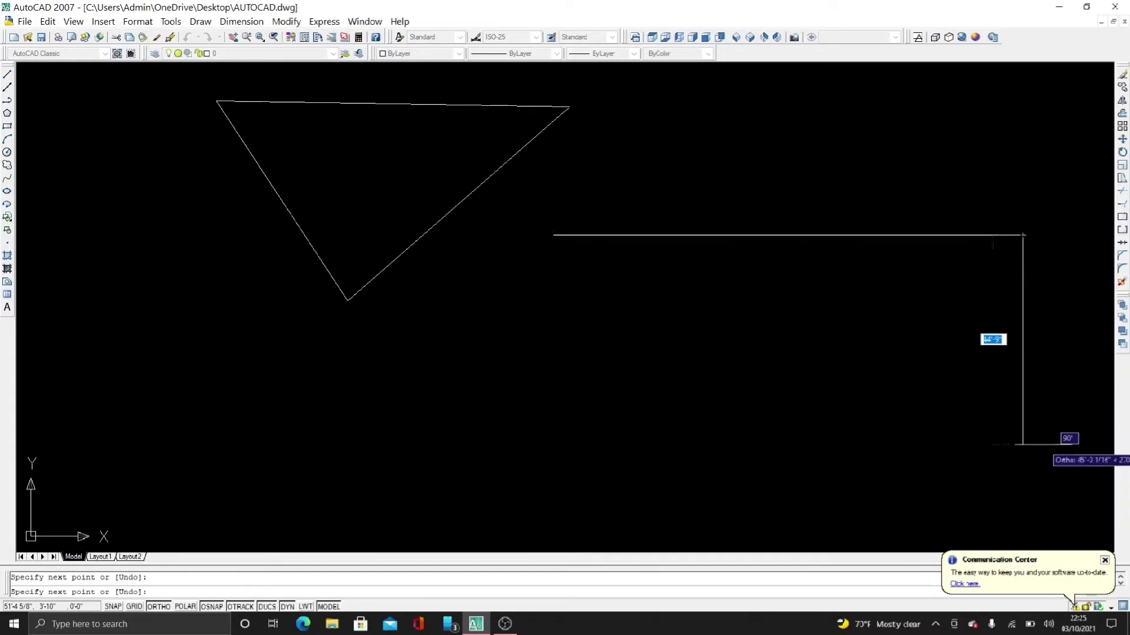
pyautogui.click(1022, 441)
pyautogui.click(798, 442)
pyautogui.click(798, 136)
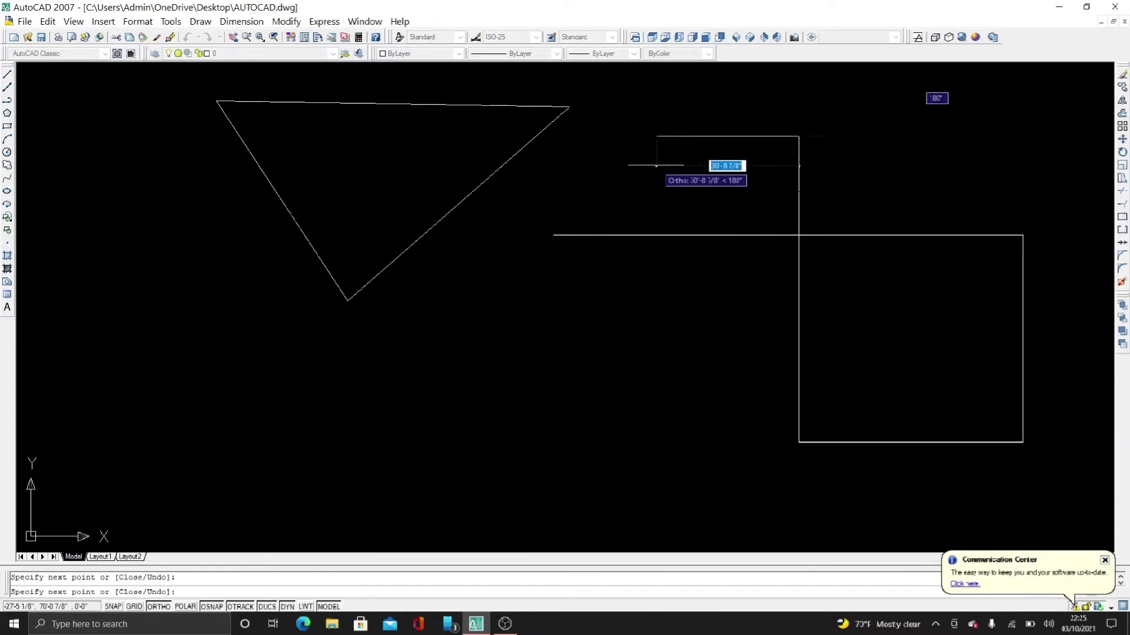
pyautogui.click(656, 136)
pyautogui.click(657, 484)
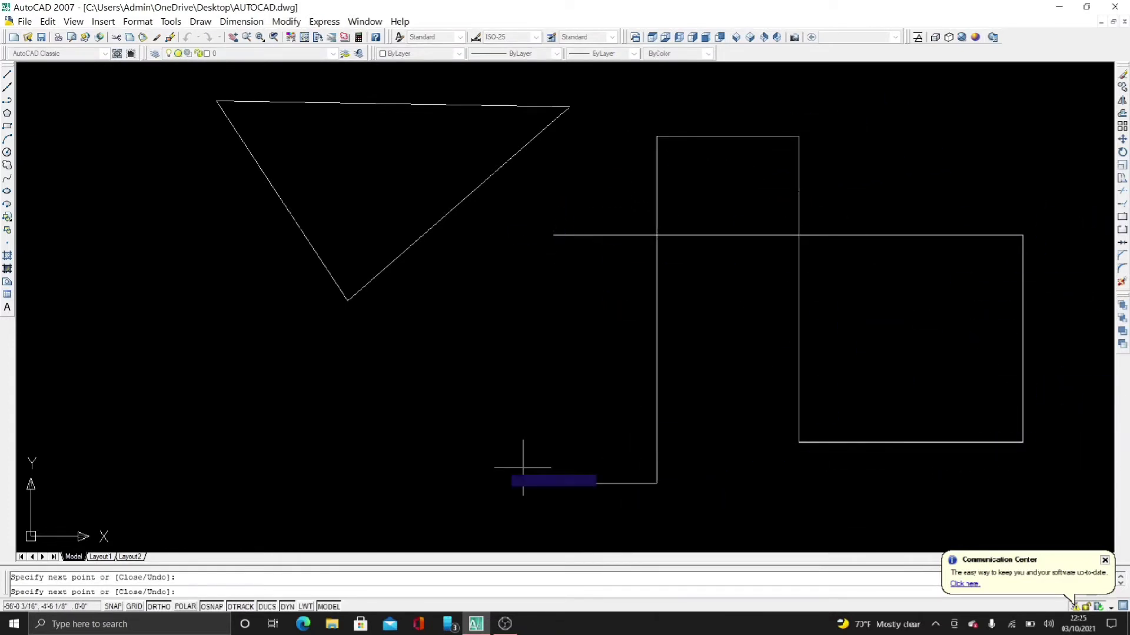
pyautogui.click(371, 206)
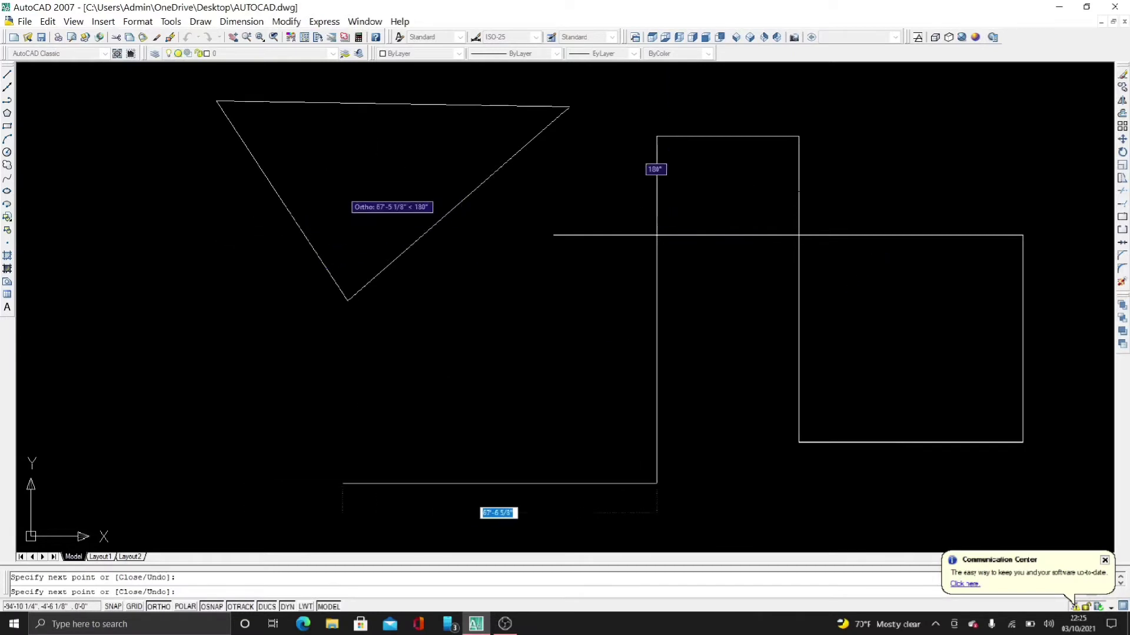
pyautogui.click(342, 193)
pyautogui.click(876, 123)
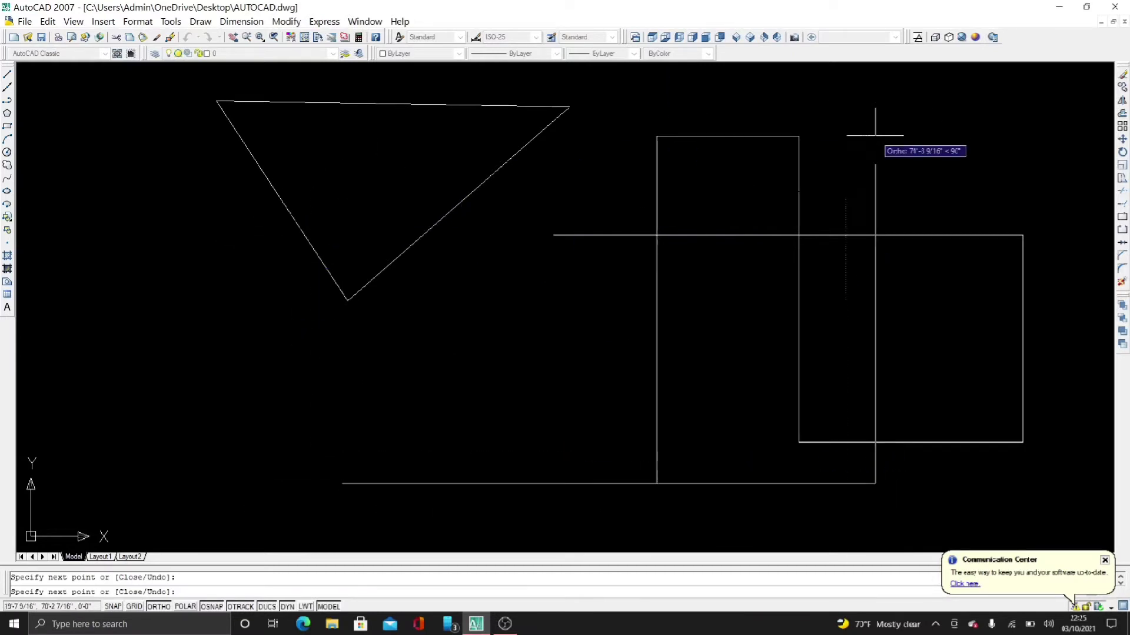
pyautogui.press('Escape')
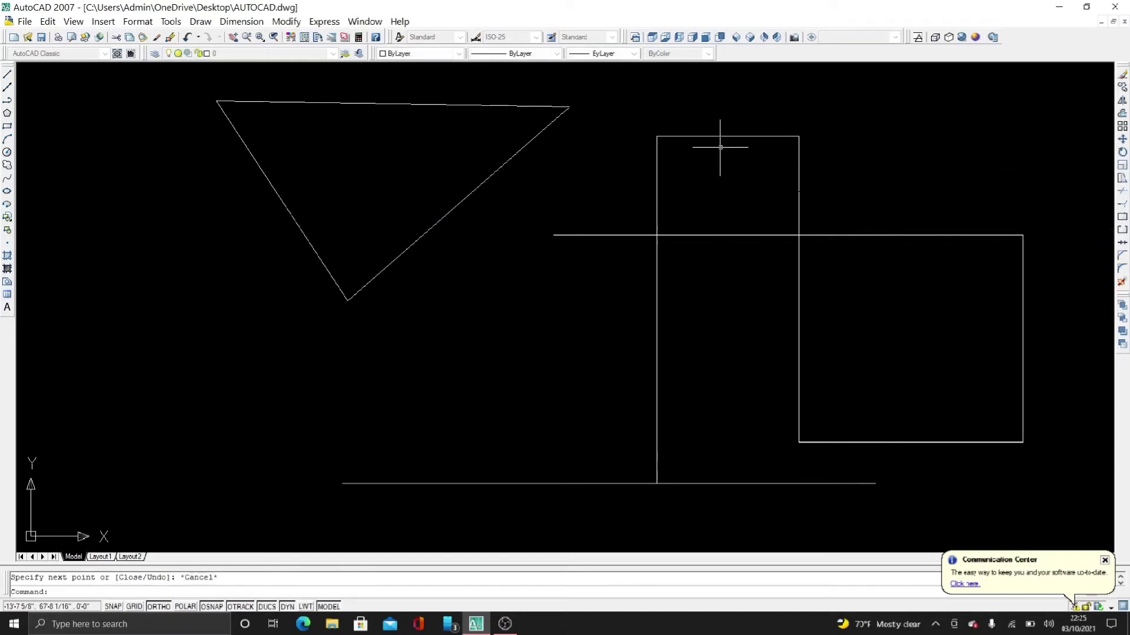
# Undo the right-angled chain and zoom to show the whole drawing with Zoom All
pyautogui.hotkey('ctrl', 'z')
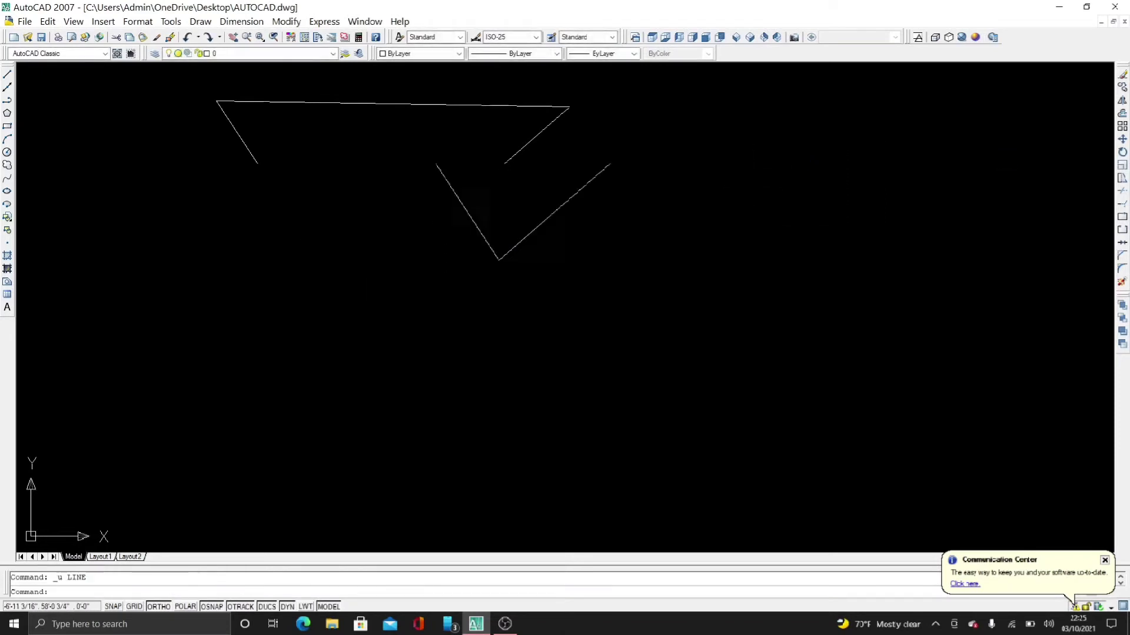
pyautogui.scroll(-5, 510, 328)
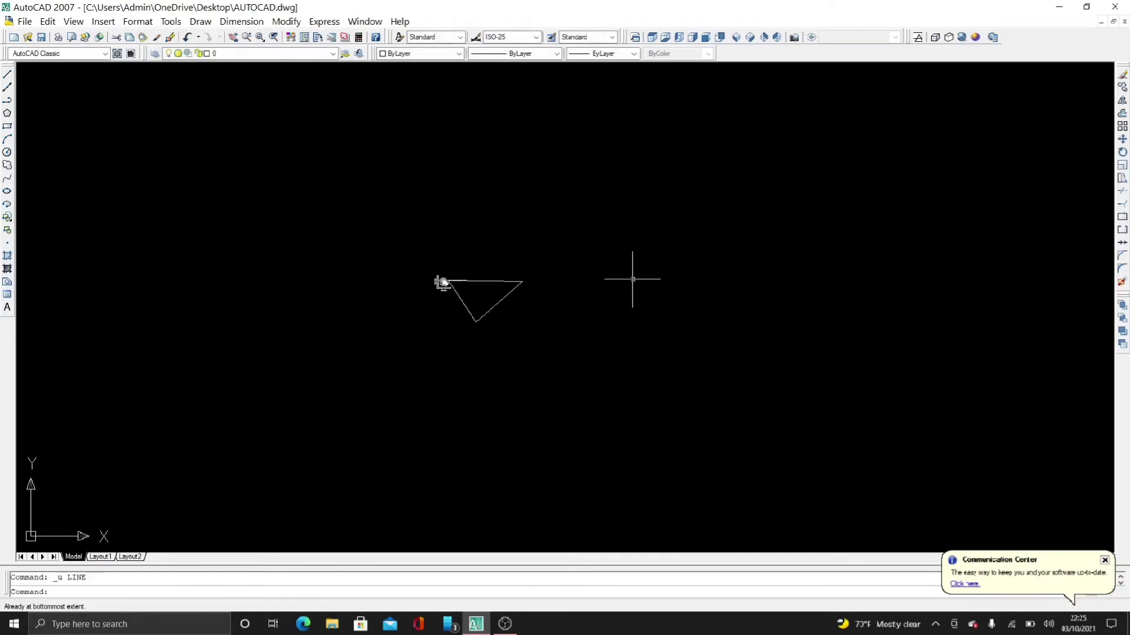
pyautogui.write('z')
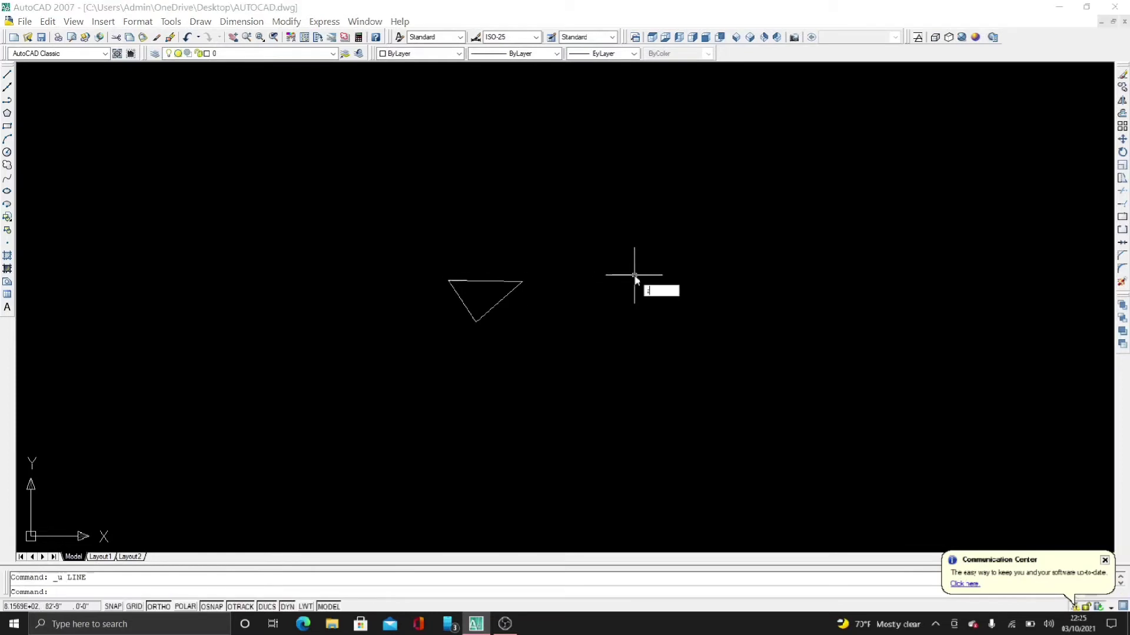
pyautogui.press('Return')
pyautogui.write('a')
pyautogui.press('Return')
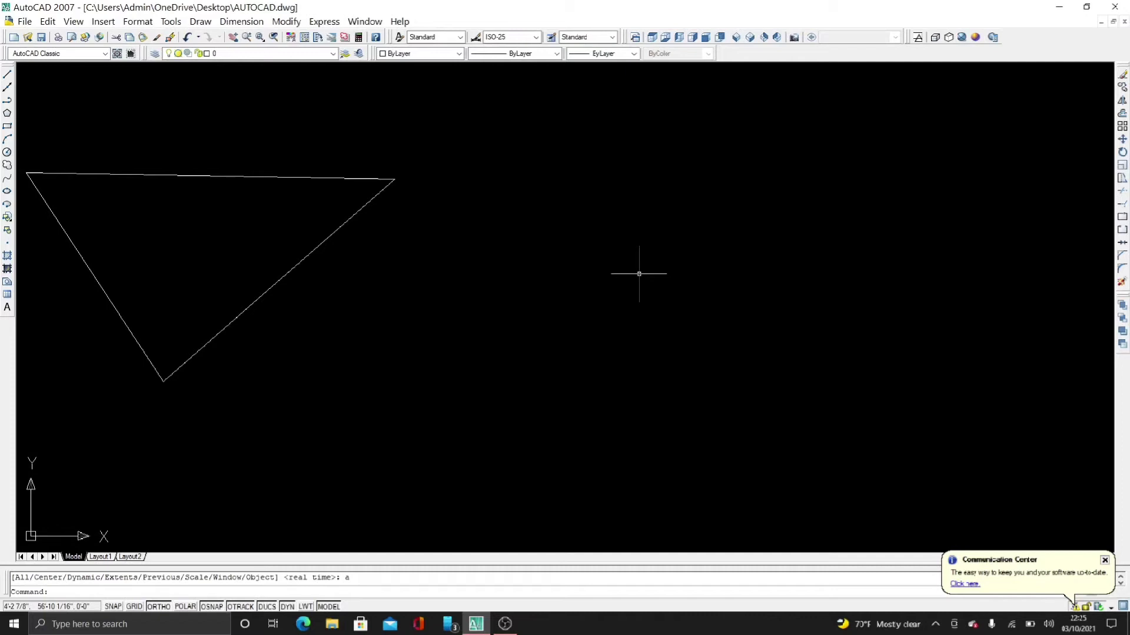
# Select everything and erase the triangle's three lines, dismissing the update balloon
pyautogui.scroll(-6, 637, 273)
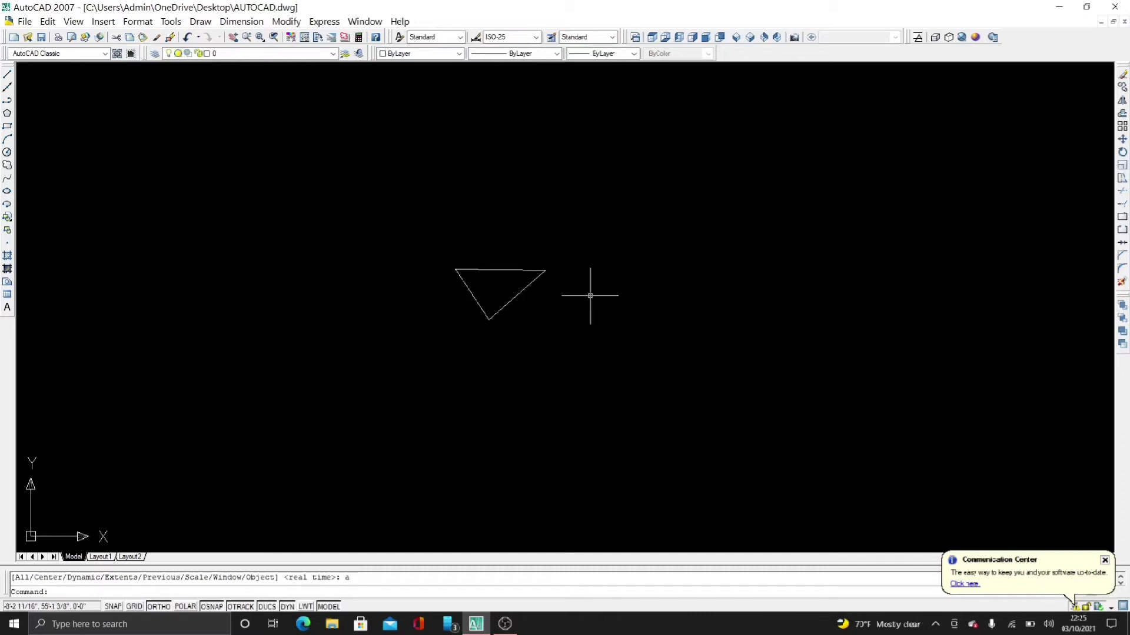
pyautogui.hotkey('ctrl', 'a')
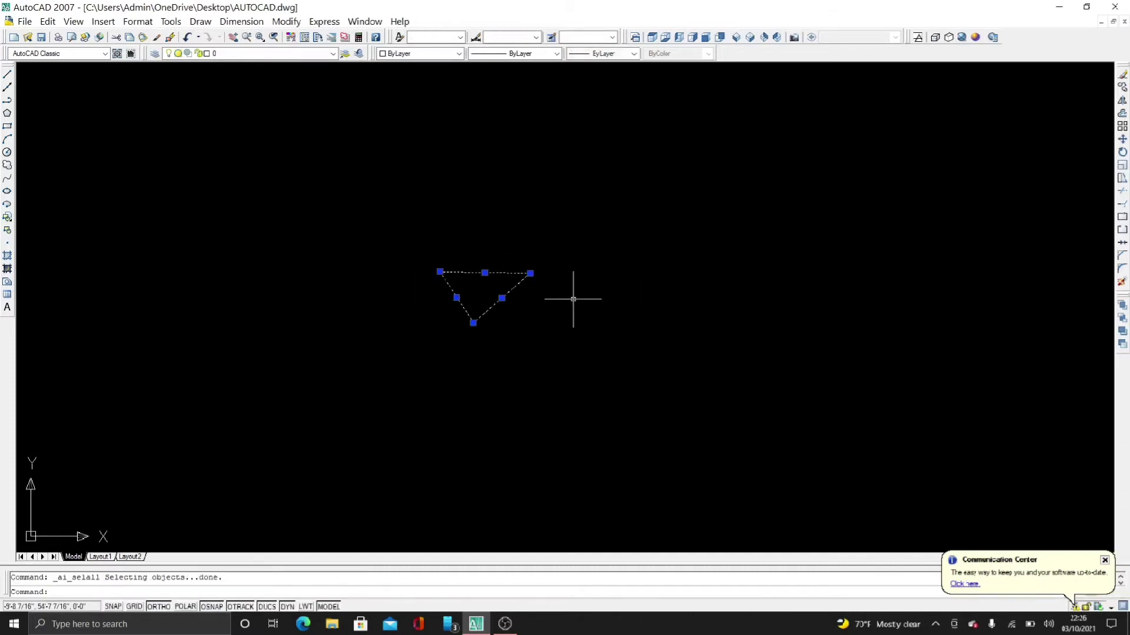
pyautogui.press('Delete')
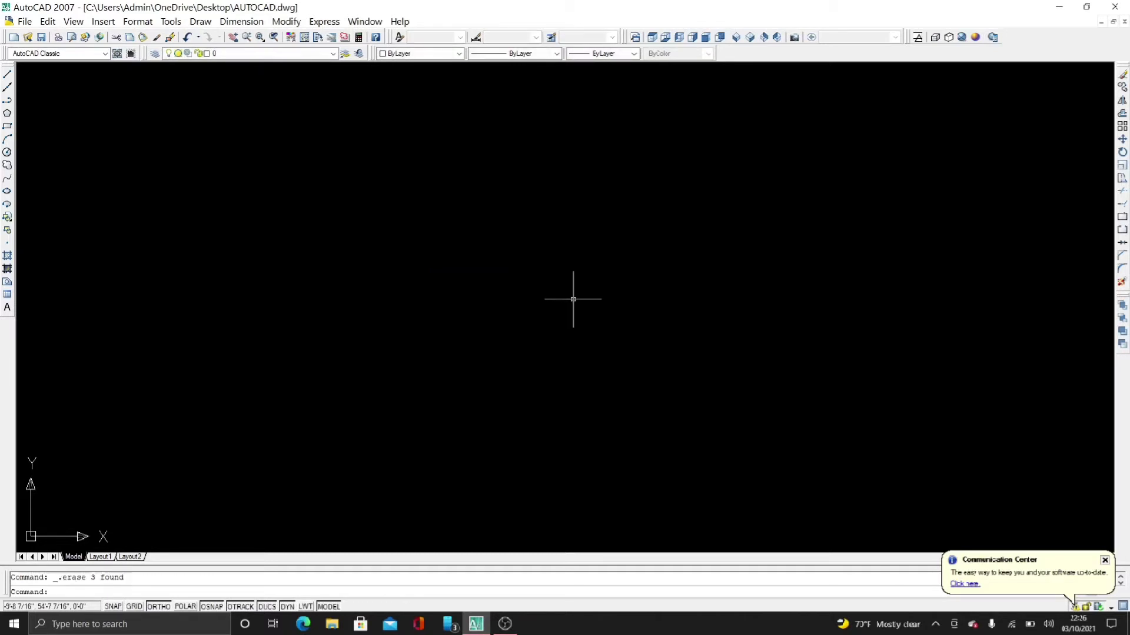
pyautogui.click(1105, 560)
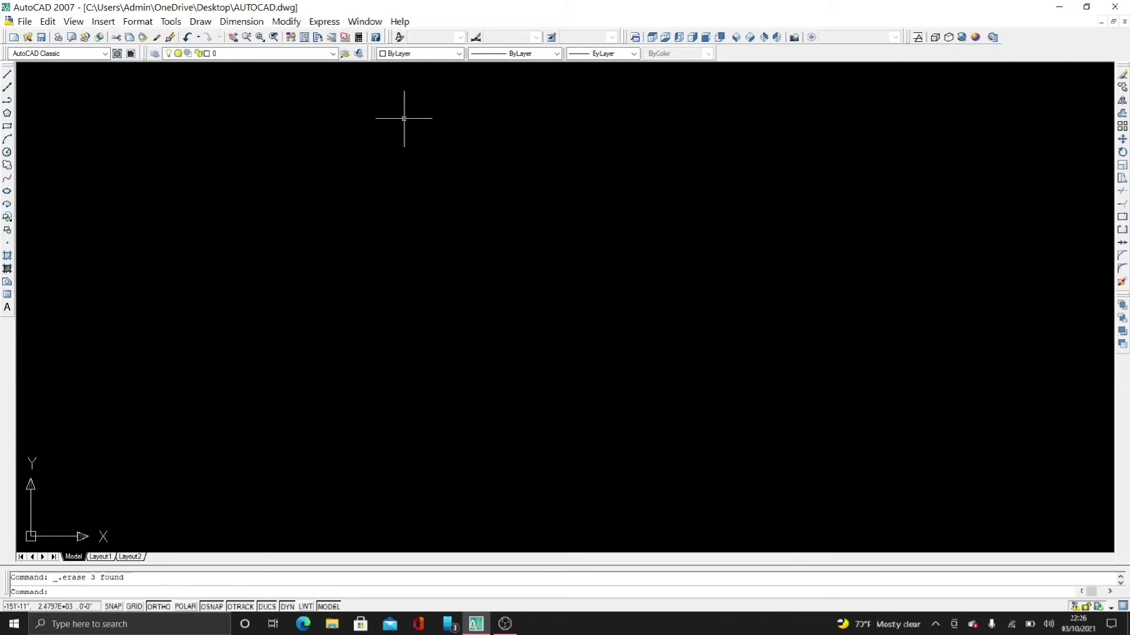
# Draw the rectangle's 20' top edge and 30' right side from a picked corner
pyautogui.write('l')
pyautogui.press('Return')
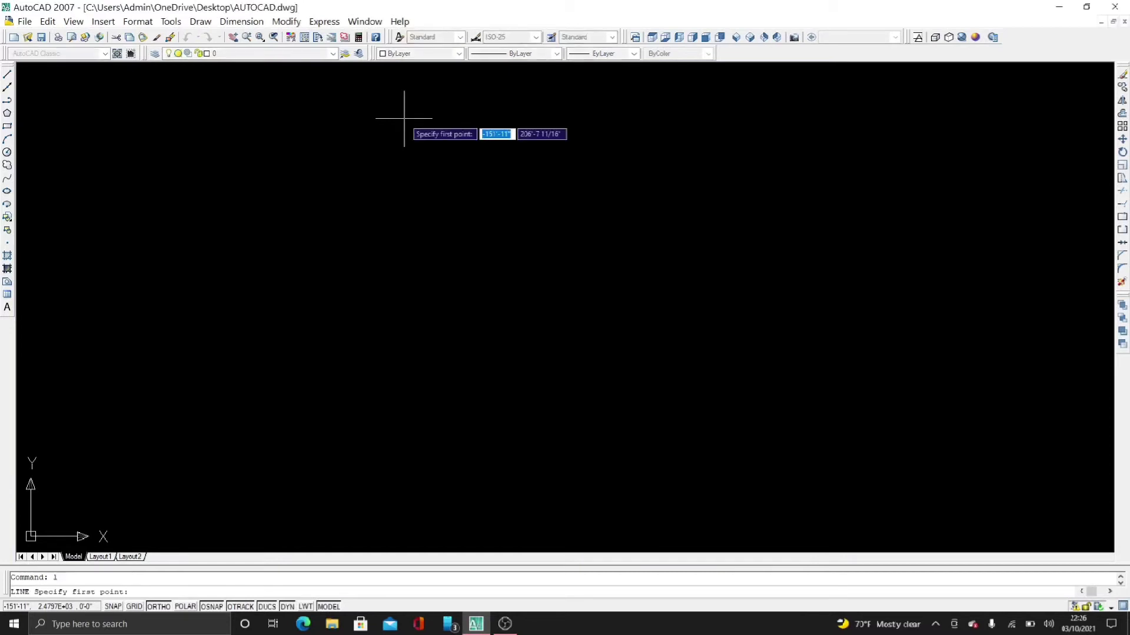
pyautogui.click(226, 160)
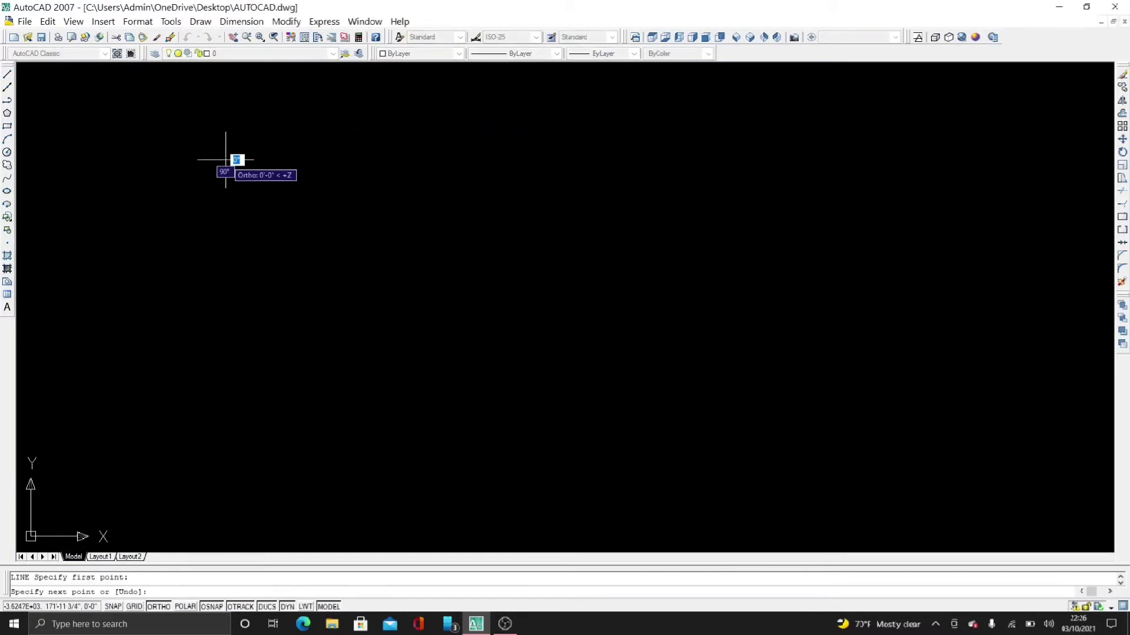
pyautogui.press('BackSpace')
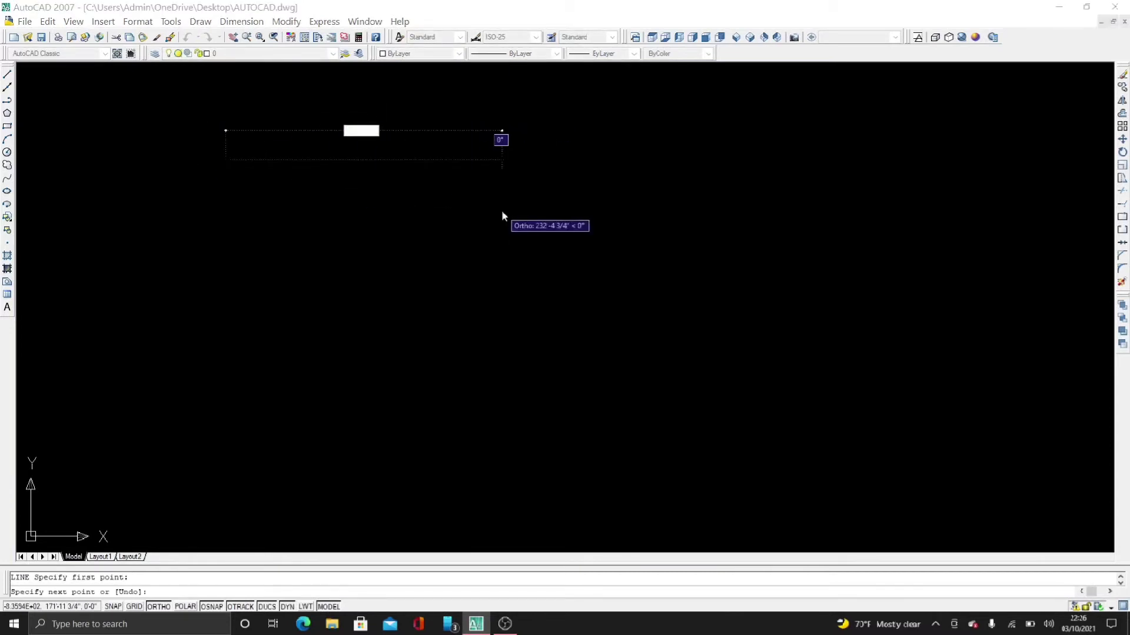
pyautogui.write('20')
pyautogui.write("'")
pyautogui.press('Return')
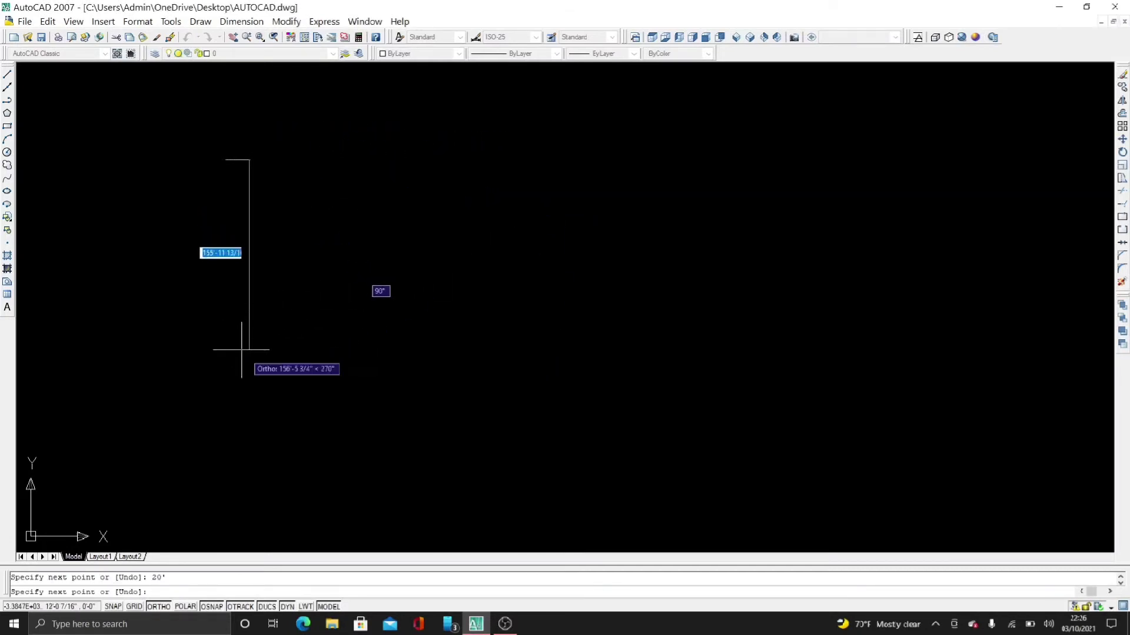
pyautogui.write("30'")
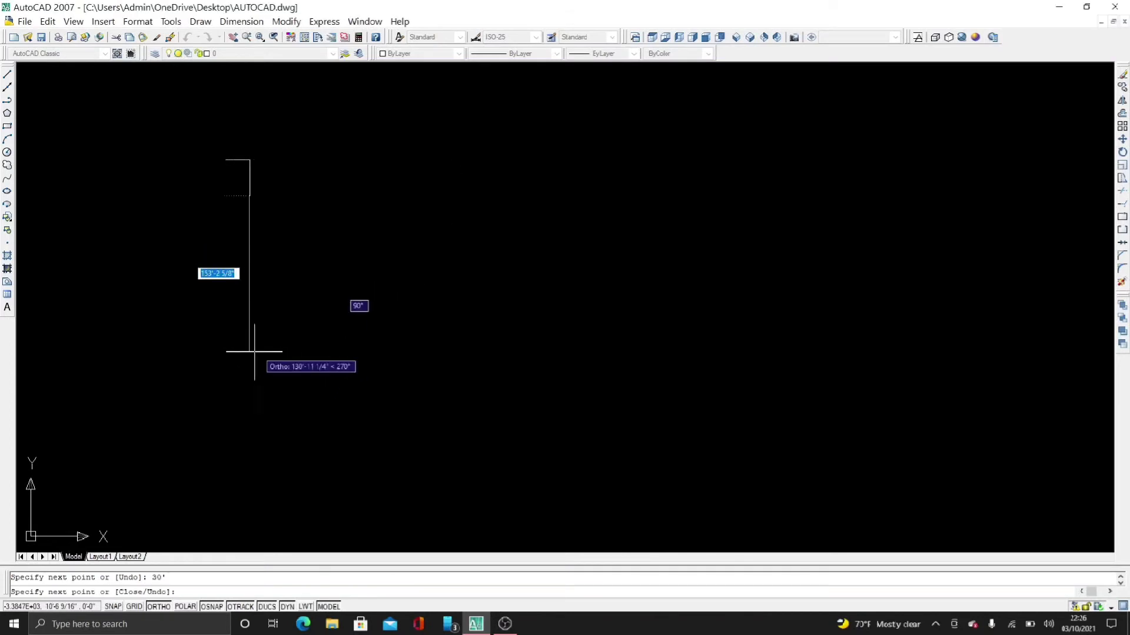
pyautogui.press('Return')
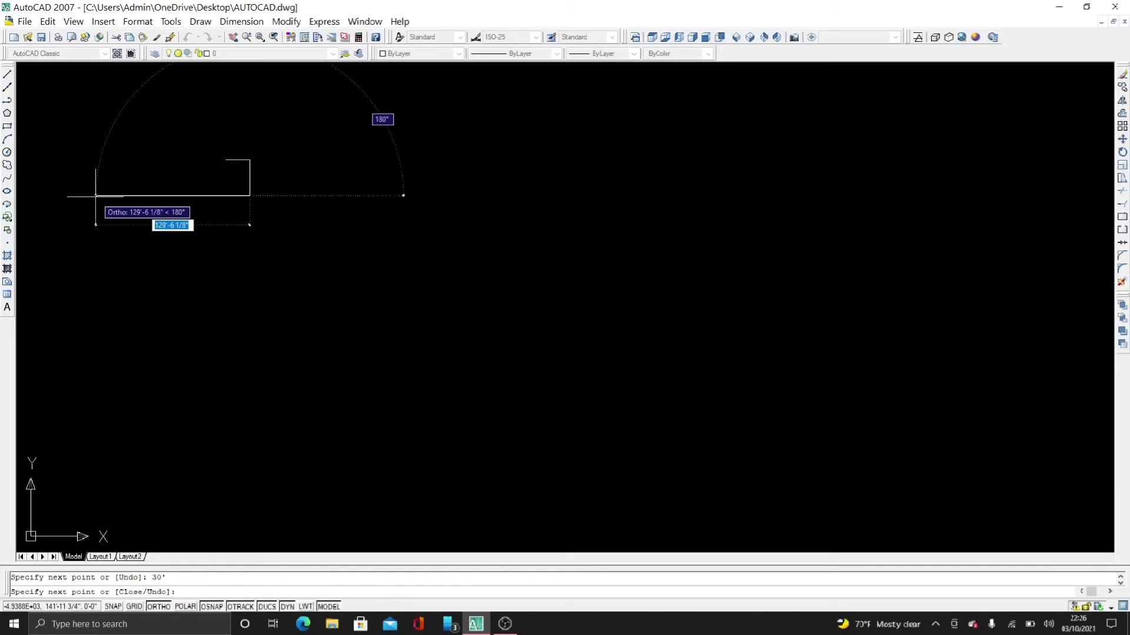
# Add the 20' bottom and 30' left sides to close the rectangle, then pan the view
pyautogui.press('BackSpace')
pyautogui.write("20'")
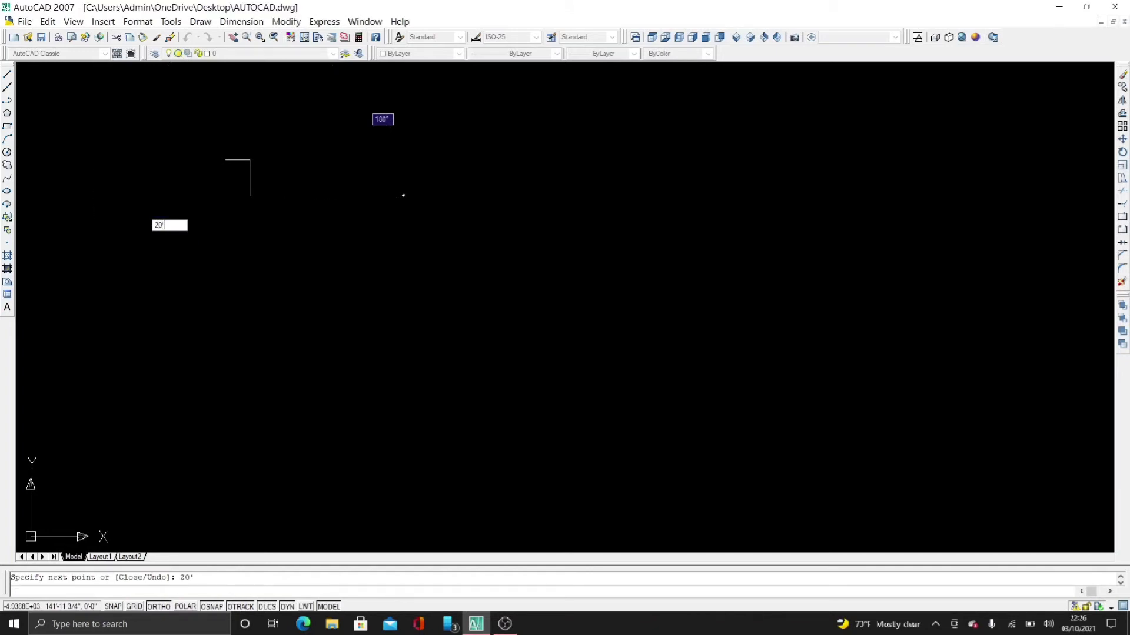
pyautogui.press('Return')
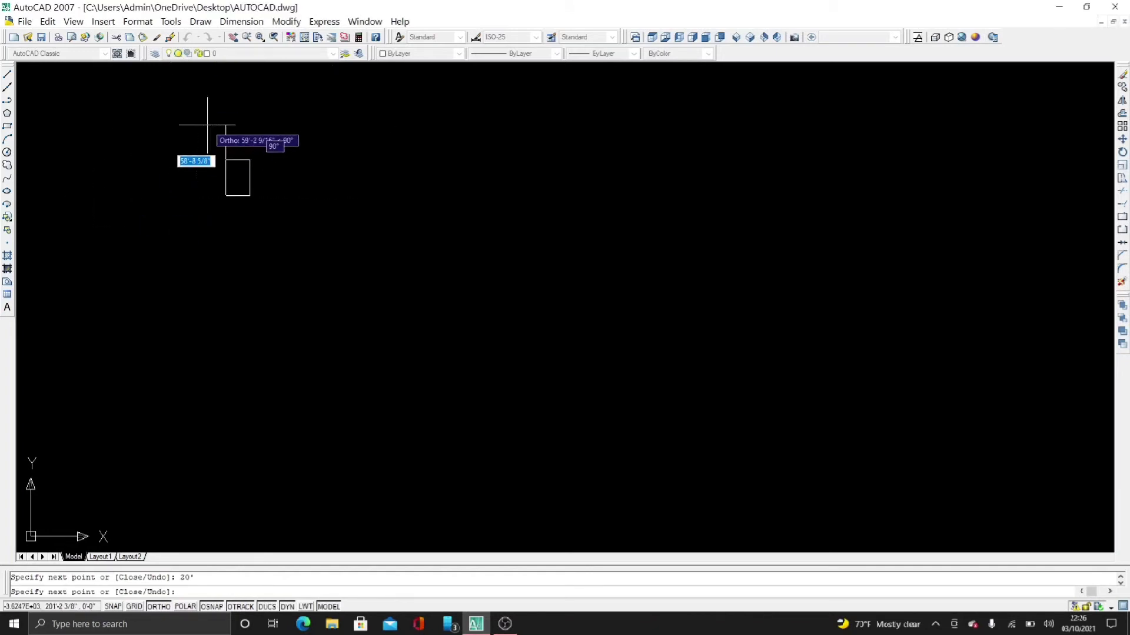
pyautogui.press('BackSpace')
pyautogui.write("30'")
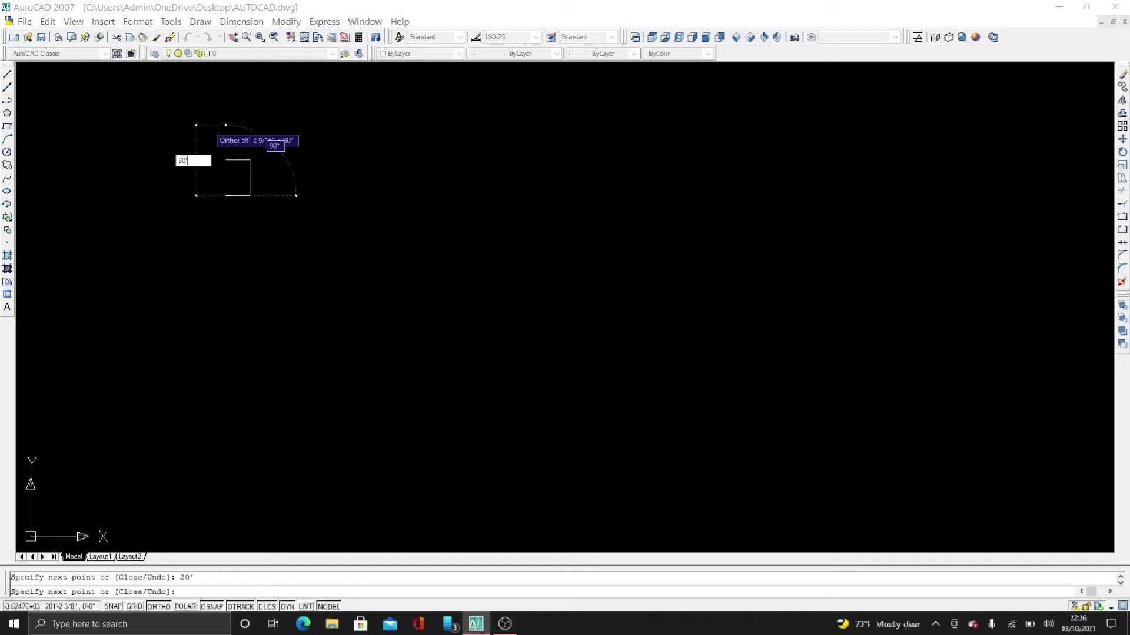
pyautogui.press('Return')
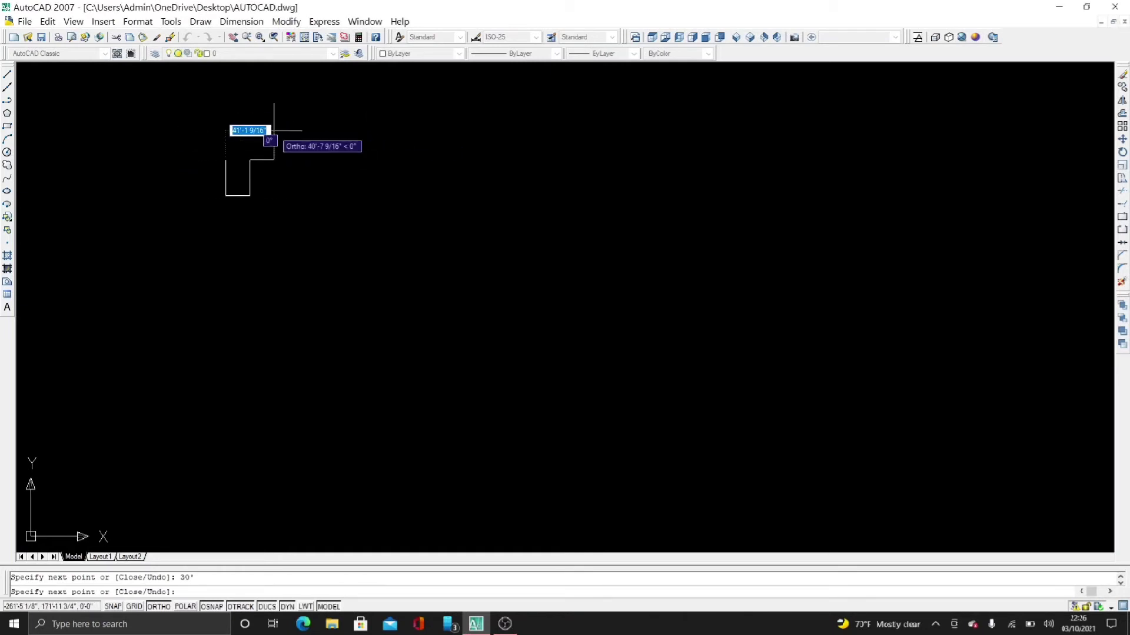
pyautogui.press('Return')
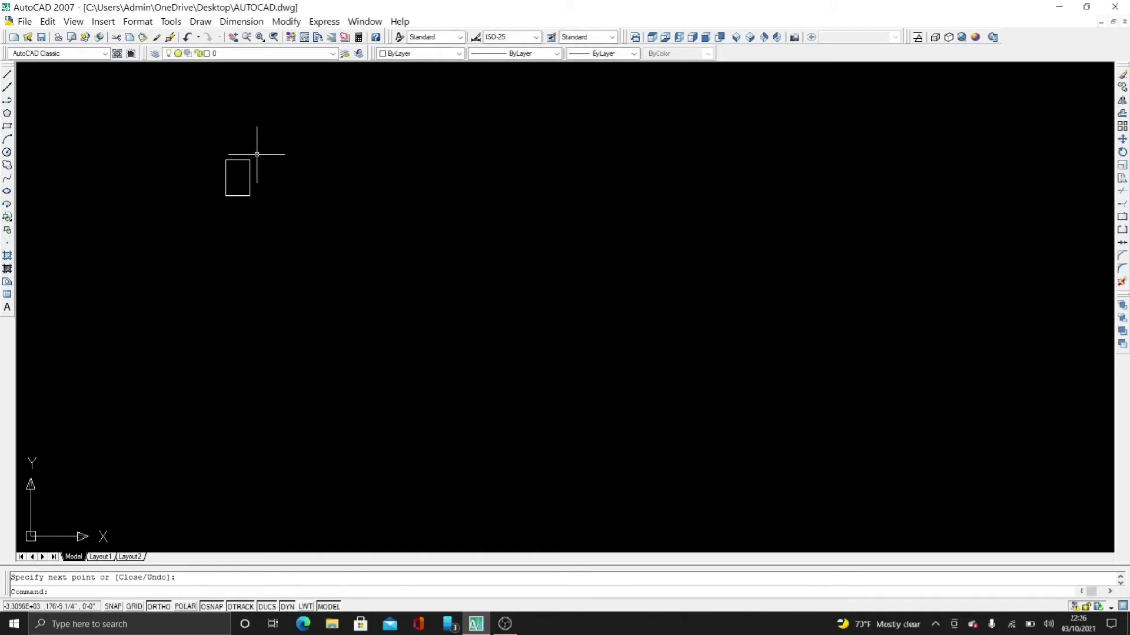
pyautogui.moveTo(261, 164); pyautogui.dragTo(363, 219, button='middle')
pyautogui.scroll(5, 345, 229)
# Frame the 20' by 30' rectangle in view and open the Dimension menu
pyautogui.scroll(3, 335, 218)
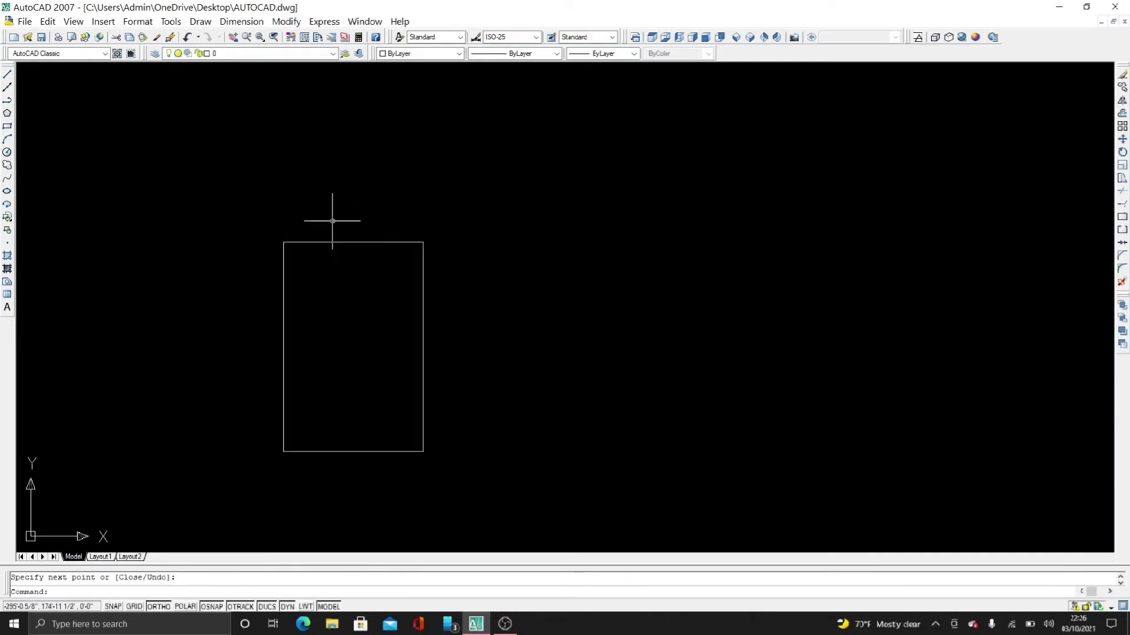
pyautogui.scroll(5, 294, 253)
pyautogui.moveTo(282, 282)
pyautogui.mouseDown(button='middle')
pyautogui.moveTo(392, 170)
pyautogui.moveTo(391, 239)
pyautogui.mouseUp(button='middle')
pyautogui.scroll(-5, 412, 174)
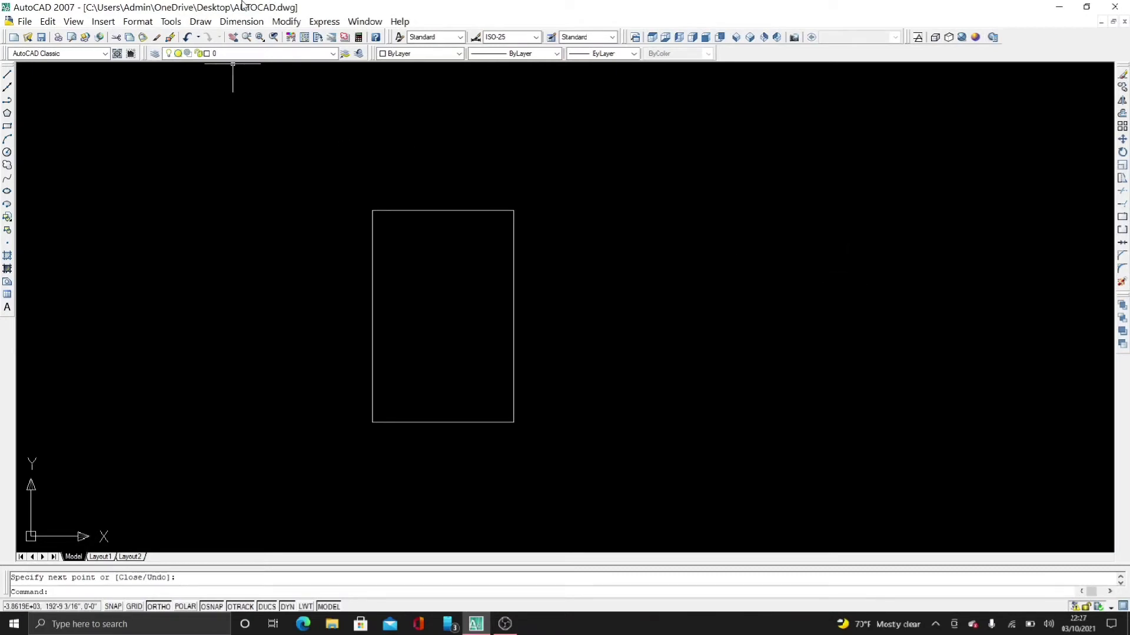
pyautogui.click(242, 21)
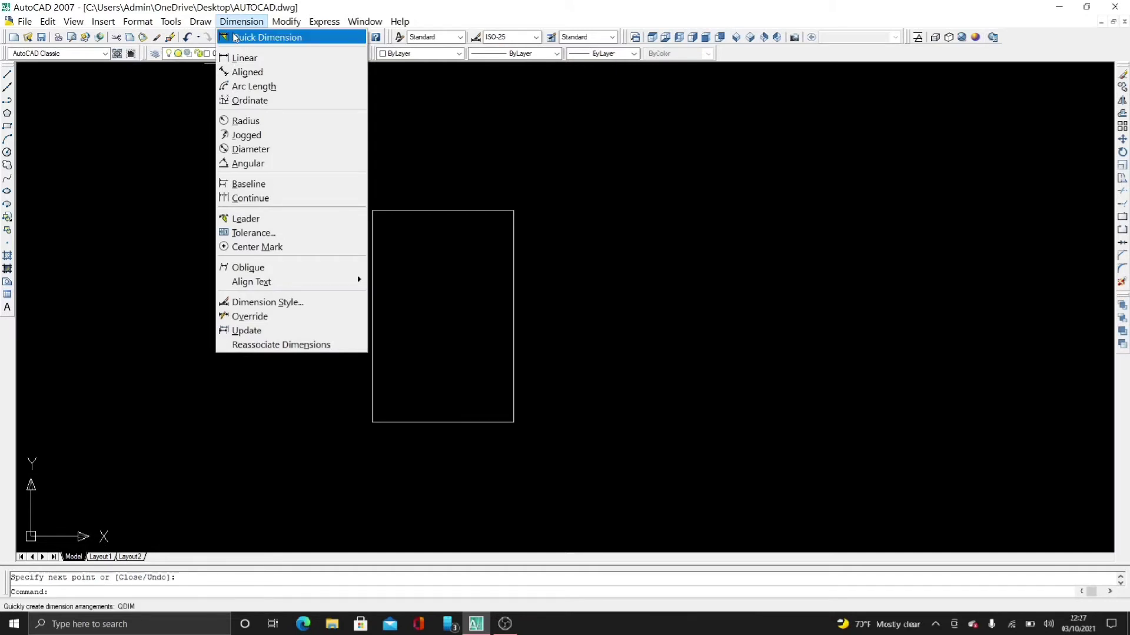
# Add a 20' linear dimension from the top-left to the top-right corner, placed above the edge
pyautogui.click(244, 57)
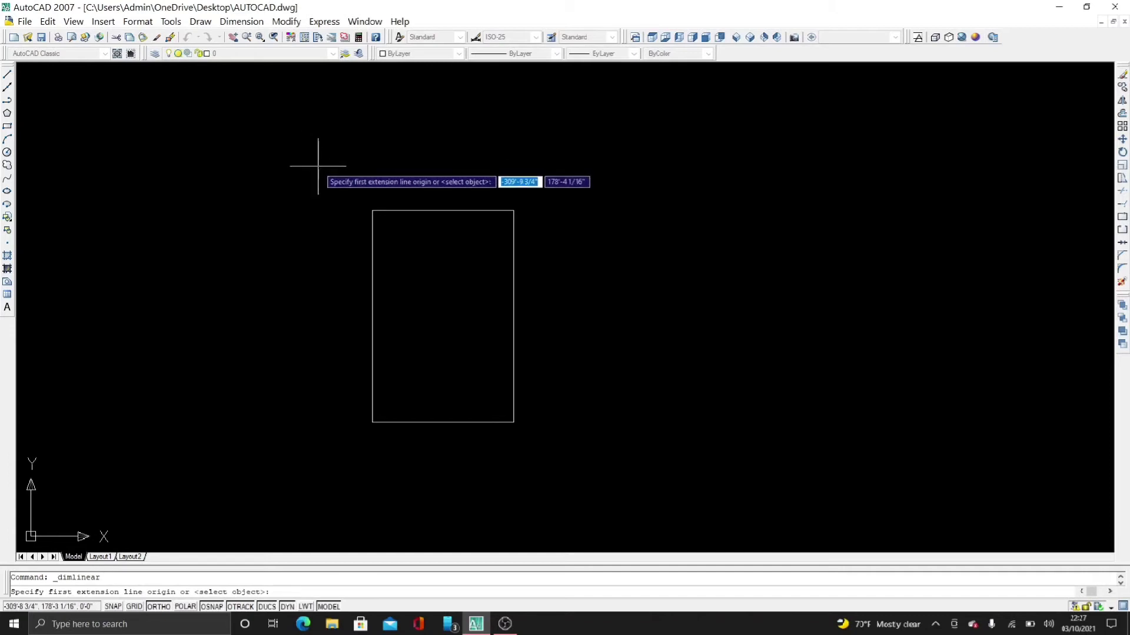
pyautogui.scroll(3, 404, 181)
pyautogui.scroll(2, 404, 181)
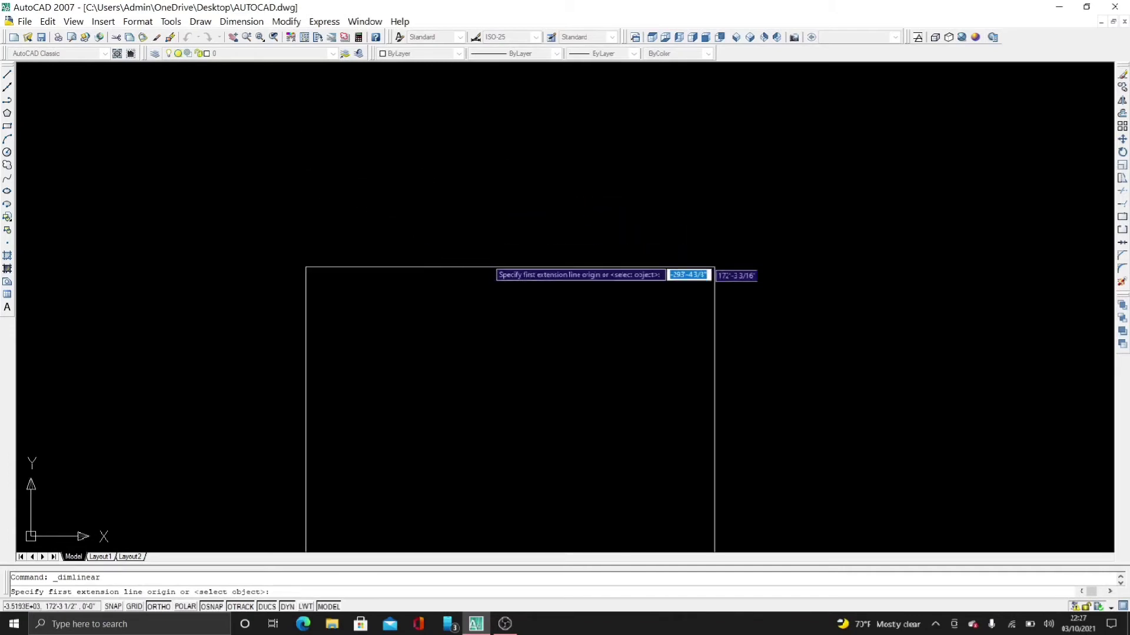
pyautogui.scroll(3, 412, 191)
pyautogui.scroll(2, 320, 244)
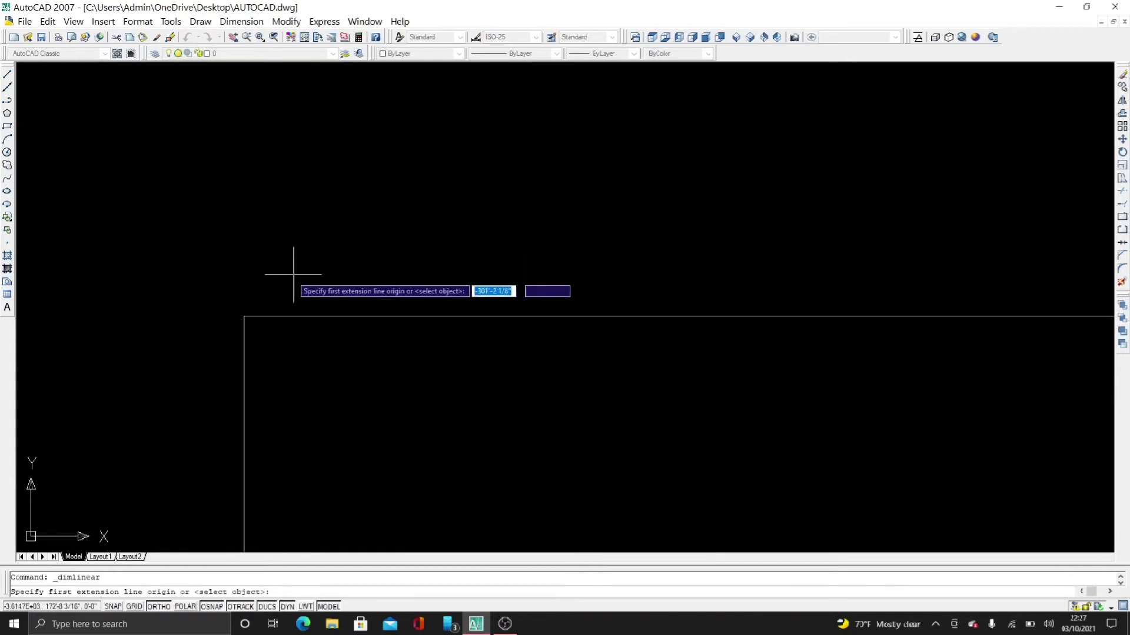
pyautogui.click(244, 317)
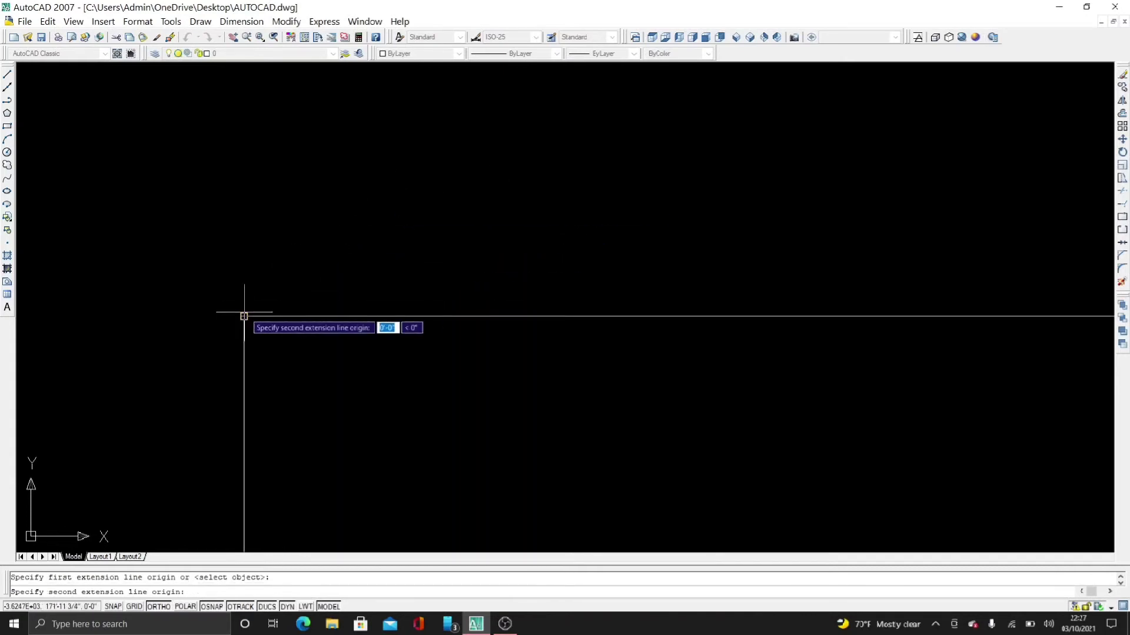
pyautogui.scroll(-2, 530, 272)
pyautogui.scroll(-1, 515, 260)
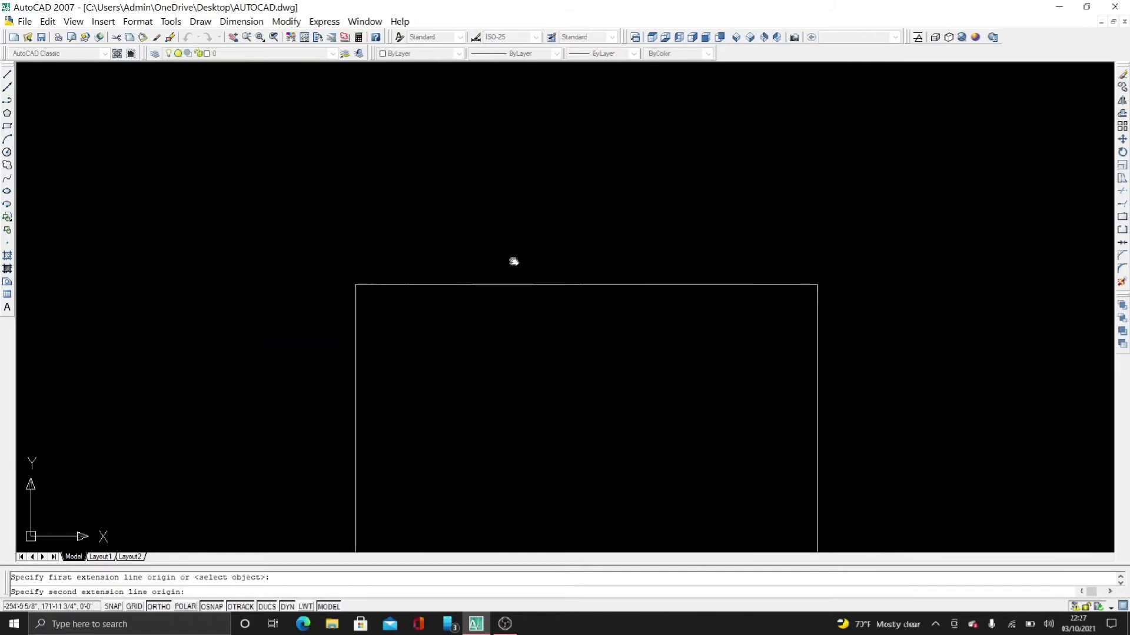
pyautogui.moveTo(515, 260); pyautogui.dragTo(351, 255, button='middle')
pyautogui.scroll(3, 615, 267)
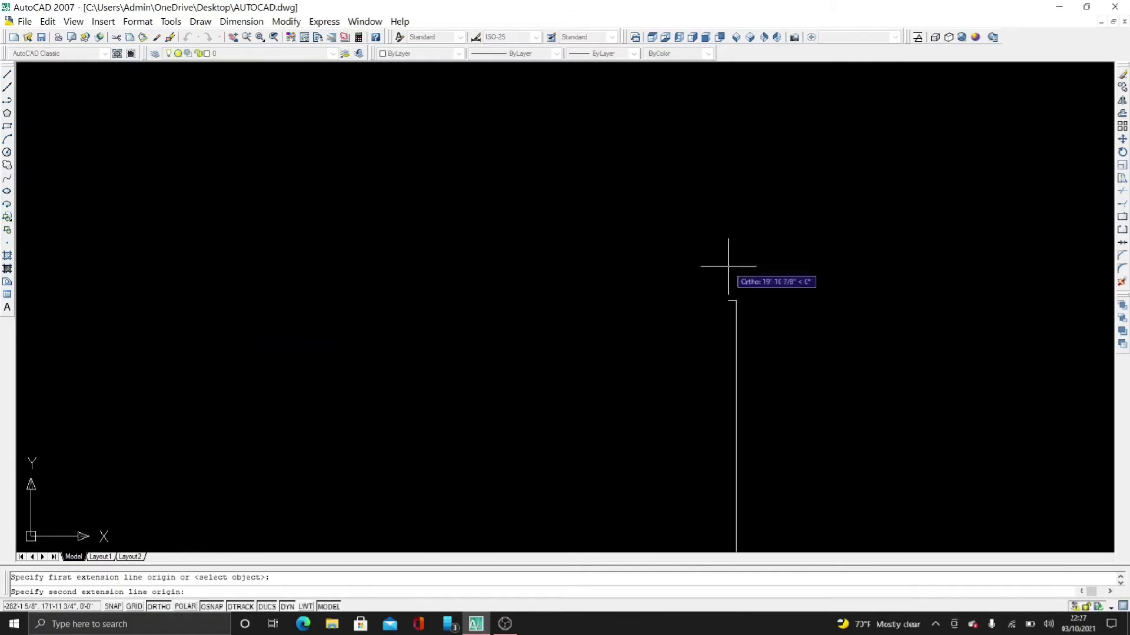
pyautogui.click(736, 300)
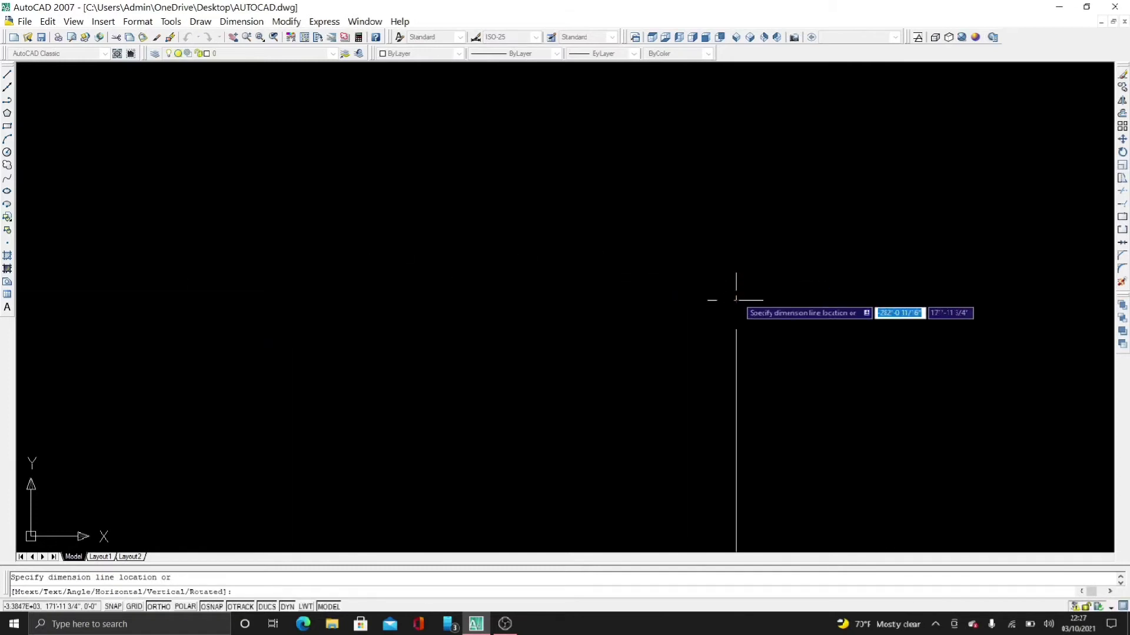
pyautogui.moveTo(714, 216); pyautogui.dragTo(829, 231, button='middle')
pyautogui.click(831, 212)
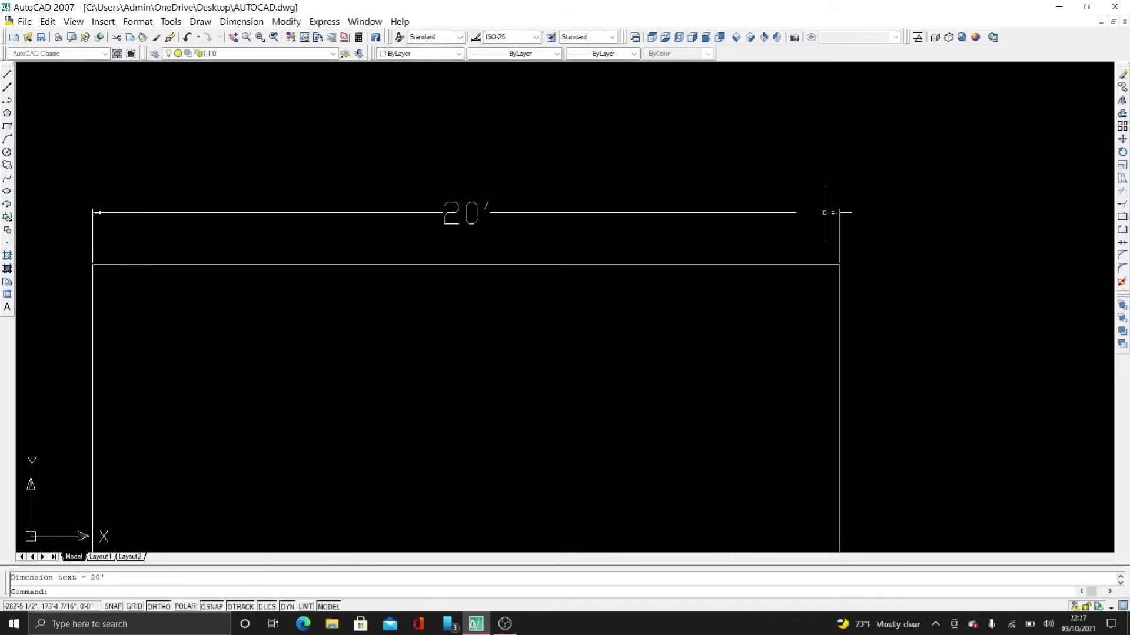
# Repeat the linear dimension from bottom-right to top-right corner, placing the 30' dimension to the right
pyautogui.press('Return')
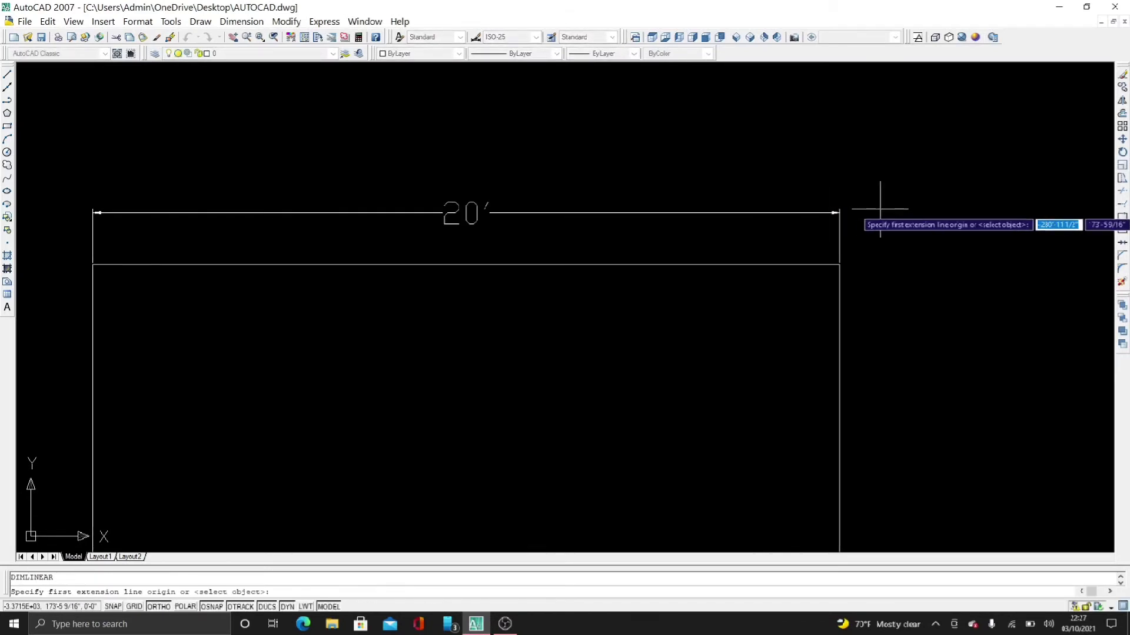
pyautogui.scroll(-5, 880, 208)
pyautogui.scroll(-3, 689, 204)
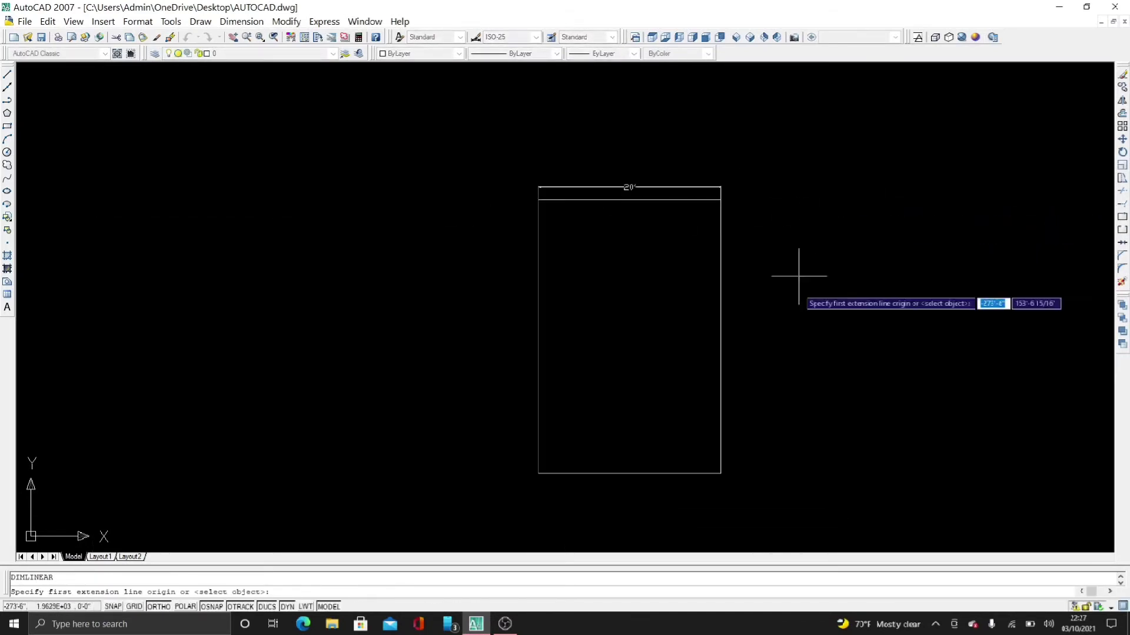
pyautogui.moveTo(754, 499)
pyautogui.mouseDown(button='middle')
pyautogui.moveTo(739, 485)
pyautogui.moveTo(664, 469)
pyautogui.mouseUp(button='middle')
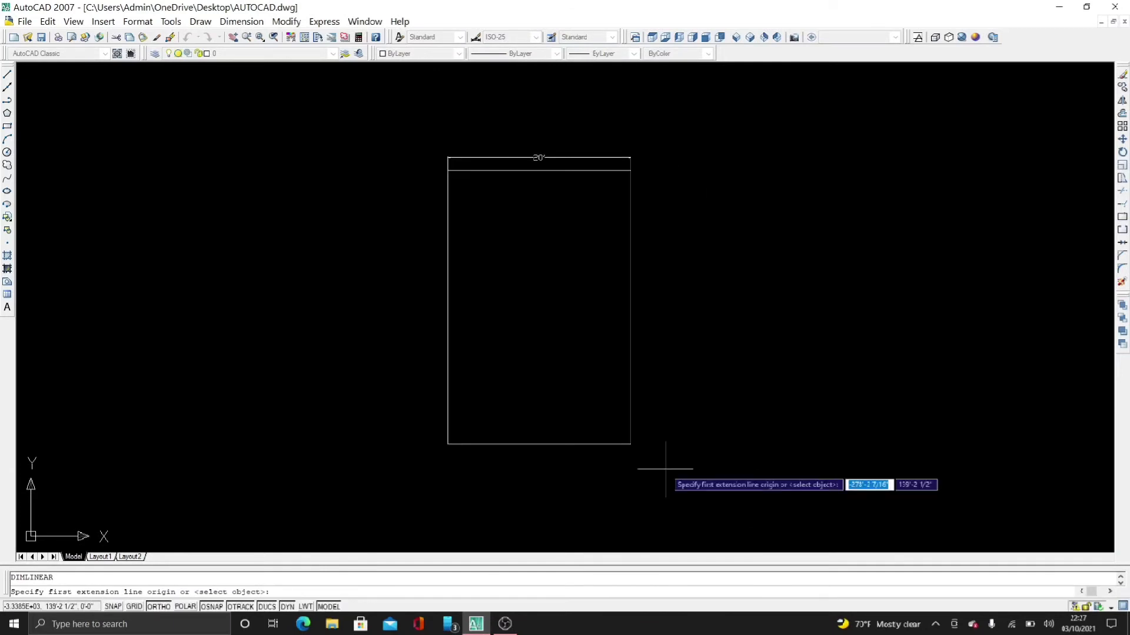
pyautogui.scroll(6, 661, 419)
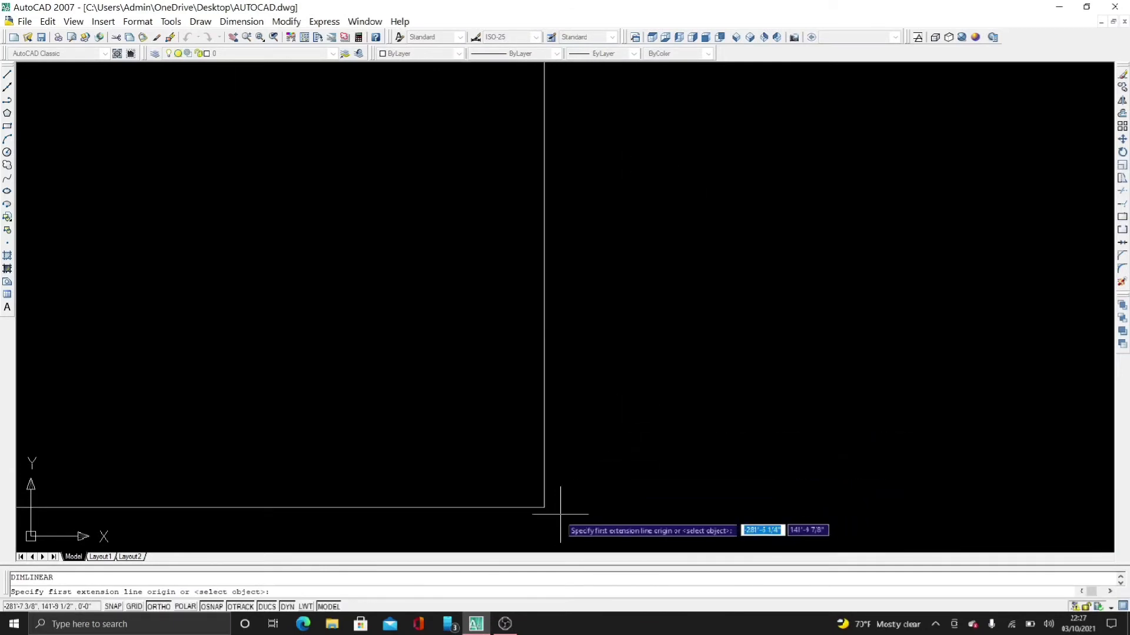
pyautogui.click(543, 506)
pyautogui.scroll(-5, 560, 350)
pyautogui.moveTo(559, 350); pyautogui.dragTo(563, 548, button='middle')
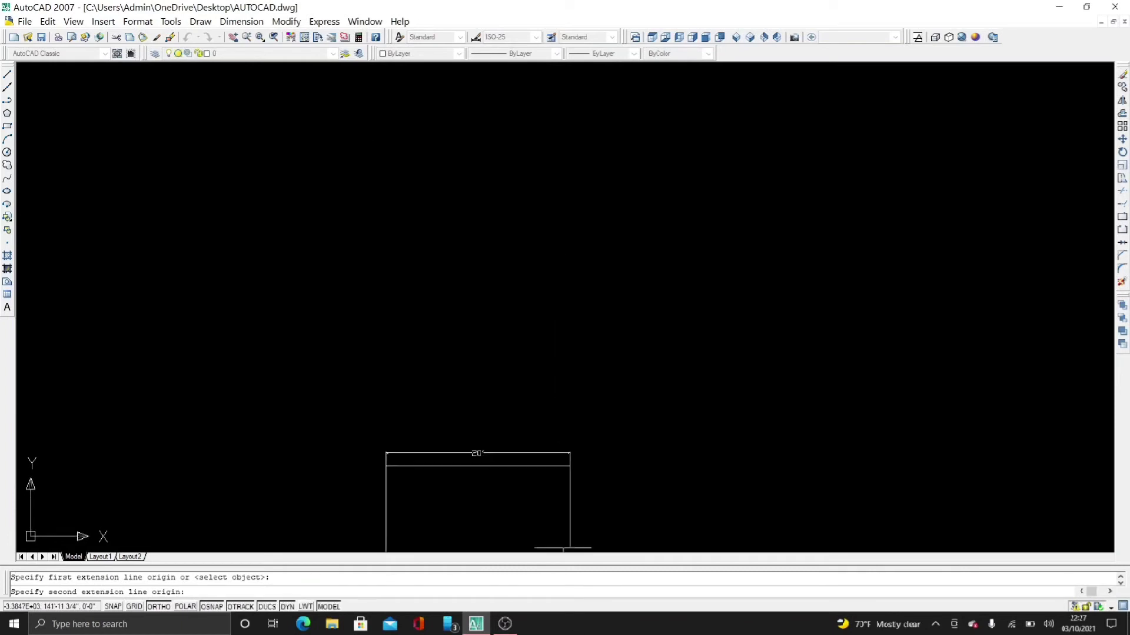
pyautogui.scroll(2, 592, 486)
pyautogui.scroll(5, 588, 491)
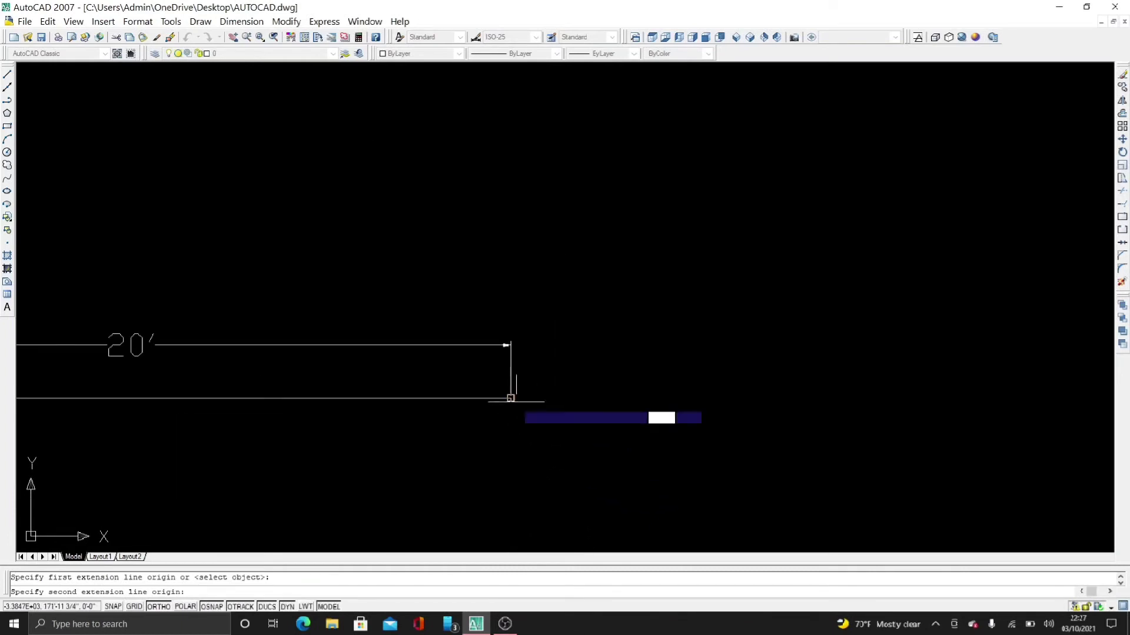
pyautogui.click(510, 398)
pyautogui.scroll(-3, 593, 399)
pyautogui.moveTo(593, 399); pyautogui.dragTo(588, 213, button='middle')
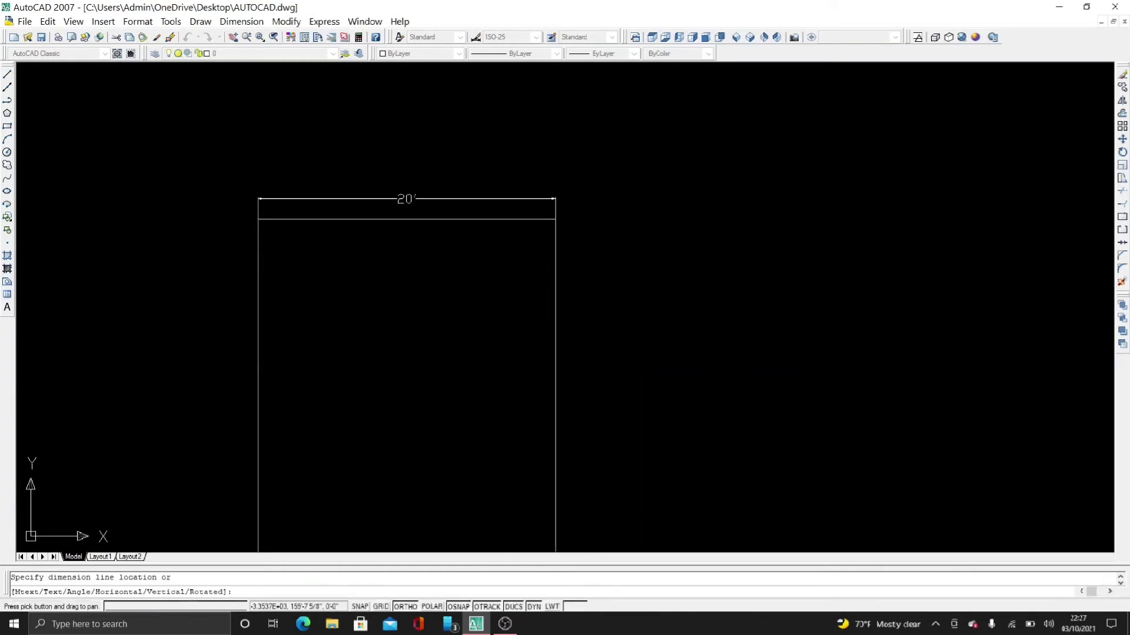
pyautogui.click(665, 271)
# Zoom and pan to inspect the 30' dimension and the whole dimensioned rectangle
pyautogui.moveTo(555, 454); pyautogui.dragTo(498, 303, button='middle')
pyautogui.scroll(4, 497, 303)
pyautogui.scroll(2, 562, 396)
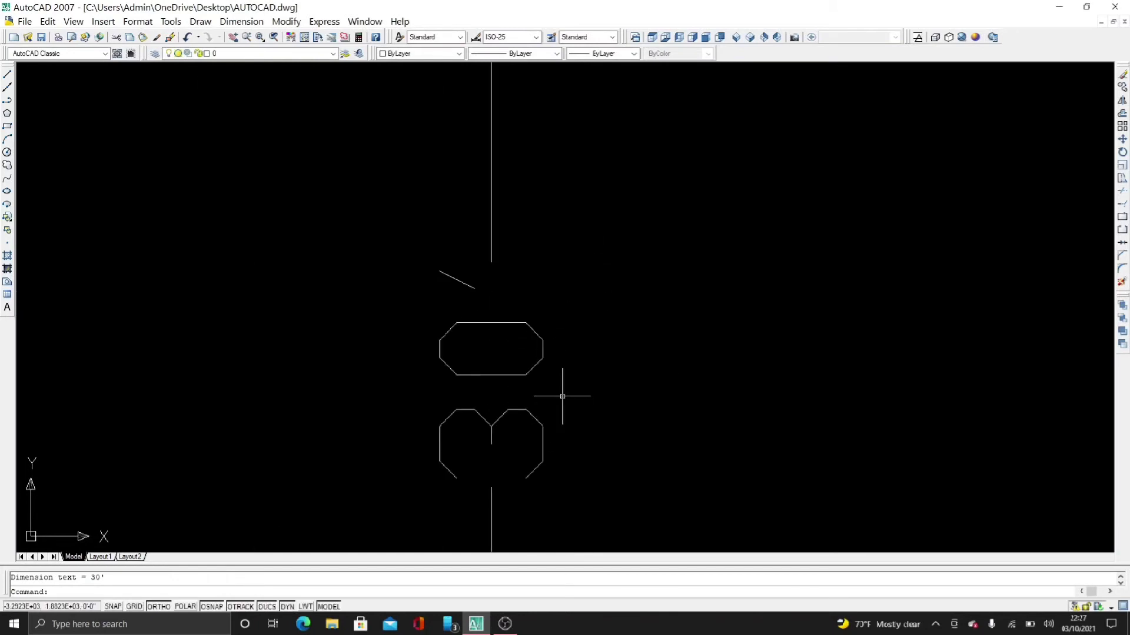
pyautogui.scroll(-5, 563, 396)
pyautogui.scroll(-2, 667, 386)
pyautogui.scroll(5, 453, 200)
pyautogui.scroll(-2, 562, 264)
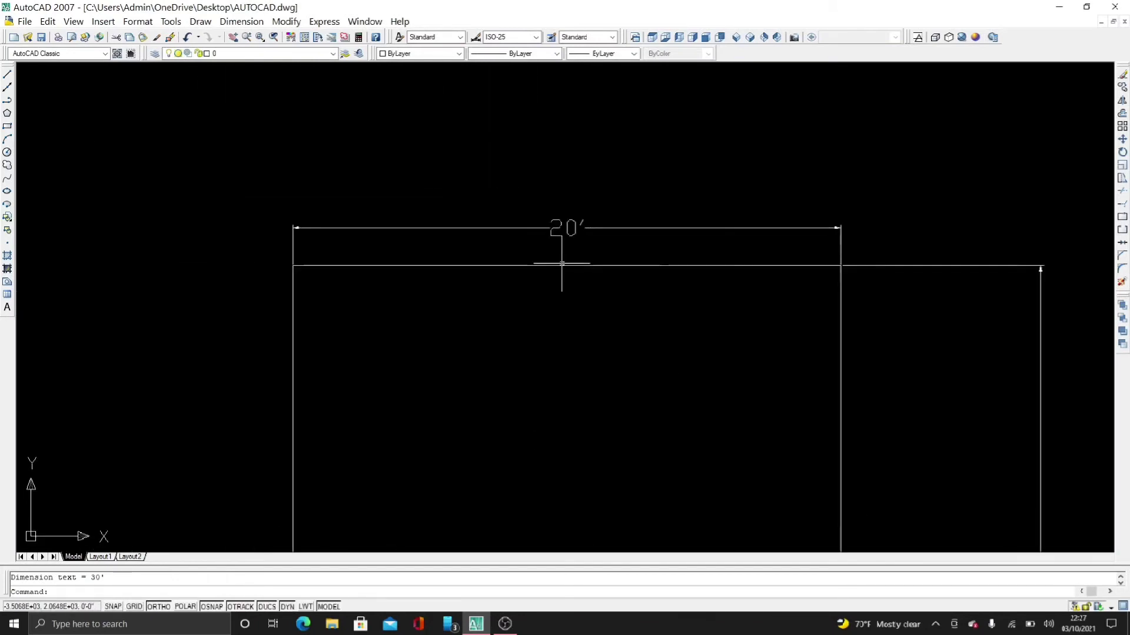
pyautogui.scroll(-2, 418, 132)
pyautogui.scroll(-4, 718, 428)
pyautogui.moveTo(719, 429)
pyautogui.mouseDown(button='middle')
pyautogui.moveTo(663, 320)
pyautogui.moveTo(622, 328)
pyautogui.mouseUp(button='middle')
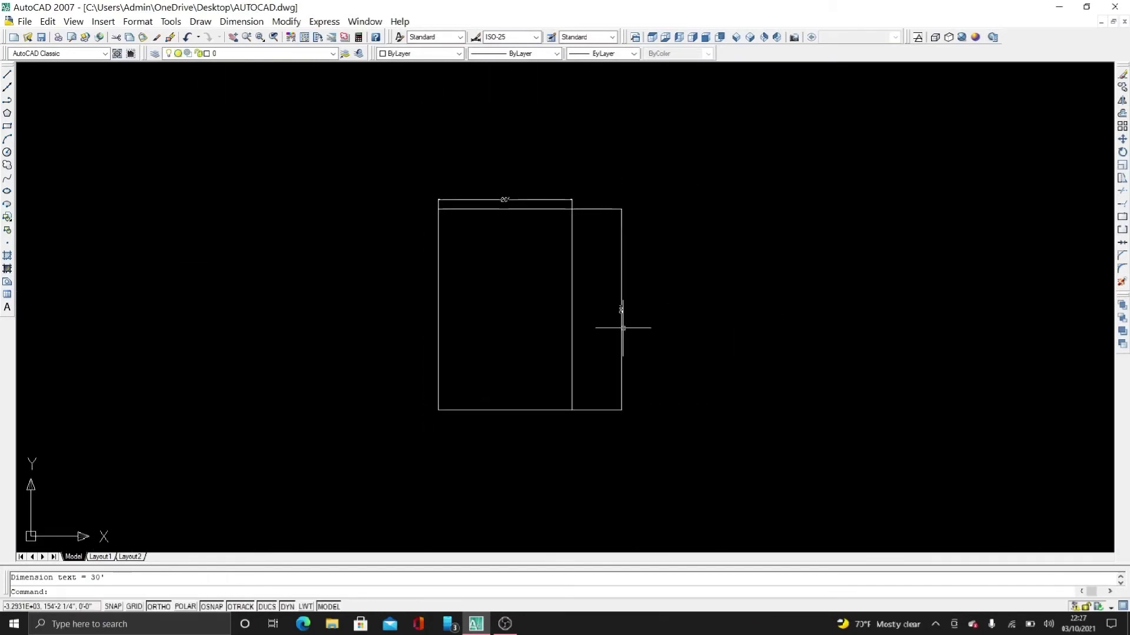
# Select the 20' top dimension and the object beside the rectangle and erase them
pyautogui.click(622, 328)
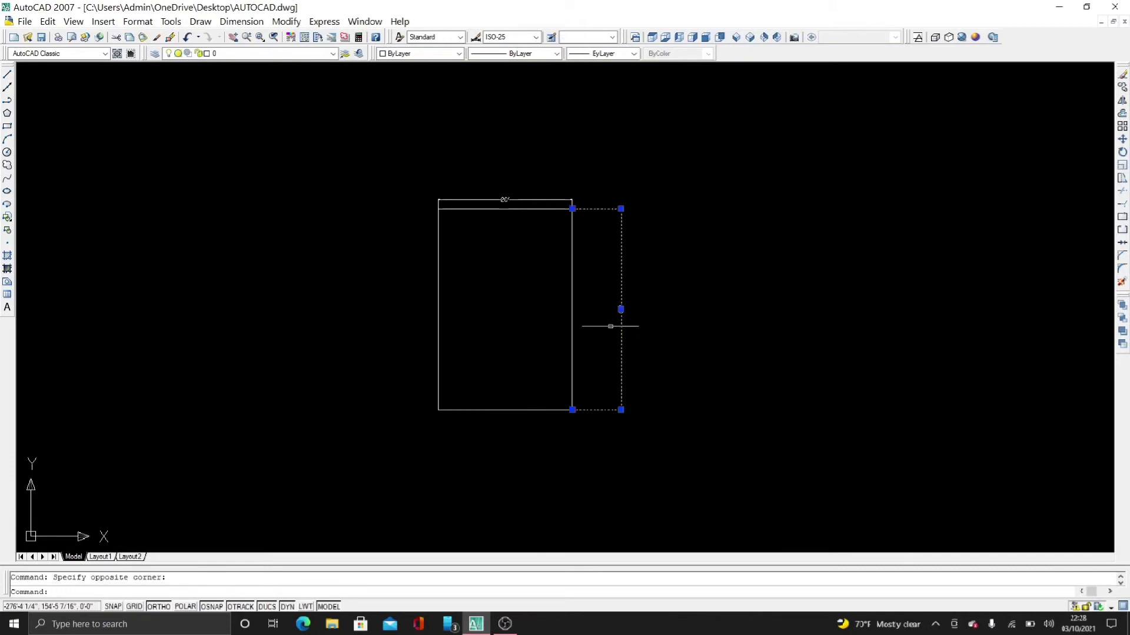
pyautogui.click(513, 178)
pyautogui.click(478, 198)
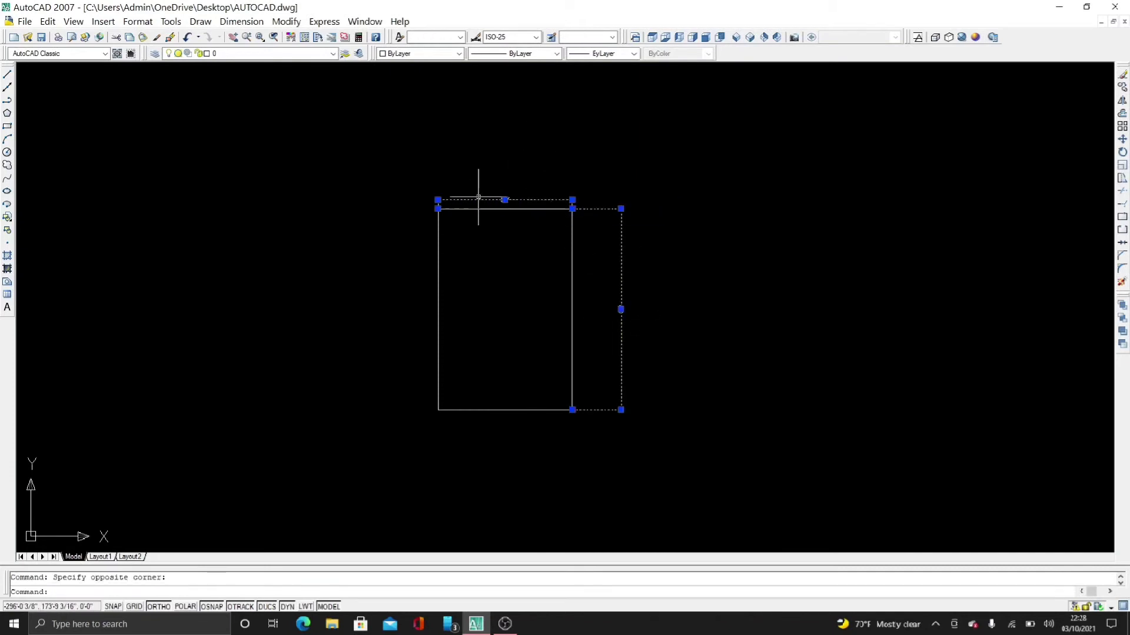
pyautogui.press('Delete')
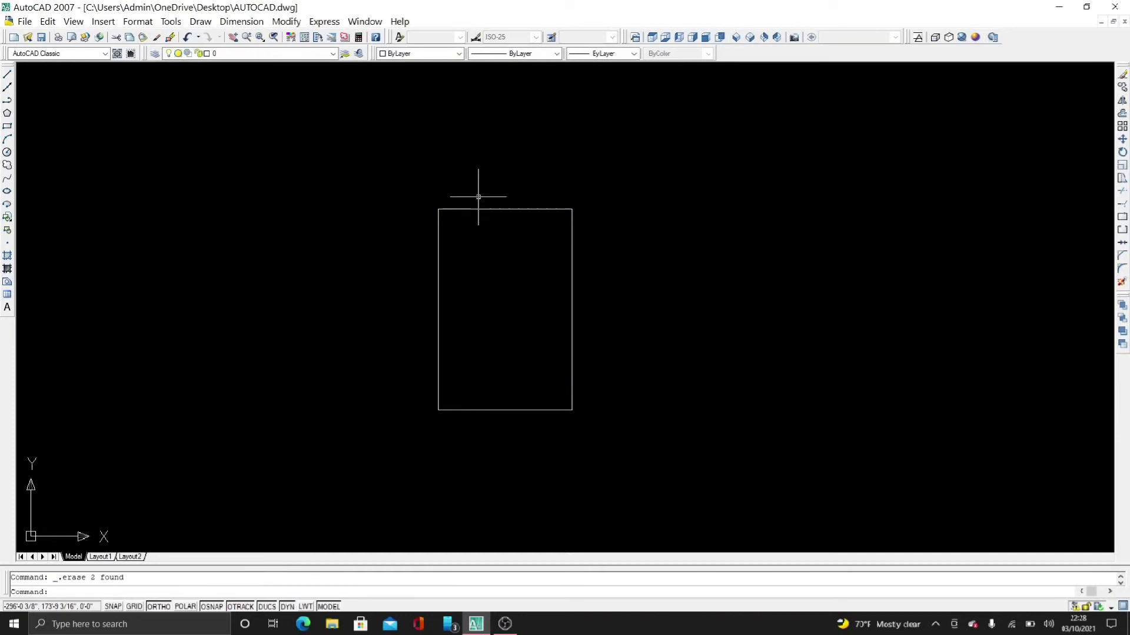
# Browse the Dimension menu, close it without choosing a command, and clear the selection
pyautogui.click(241, 22)
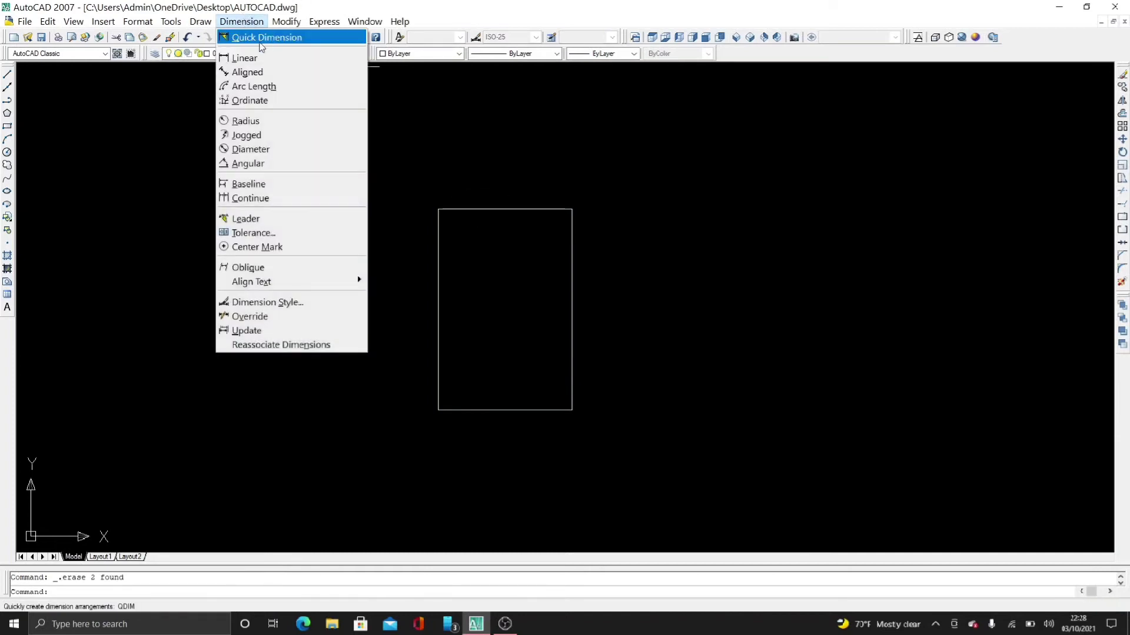
pyautogui.click(466, 122)
pyautogui.click(442, 134)
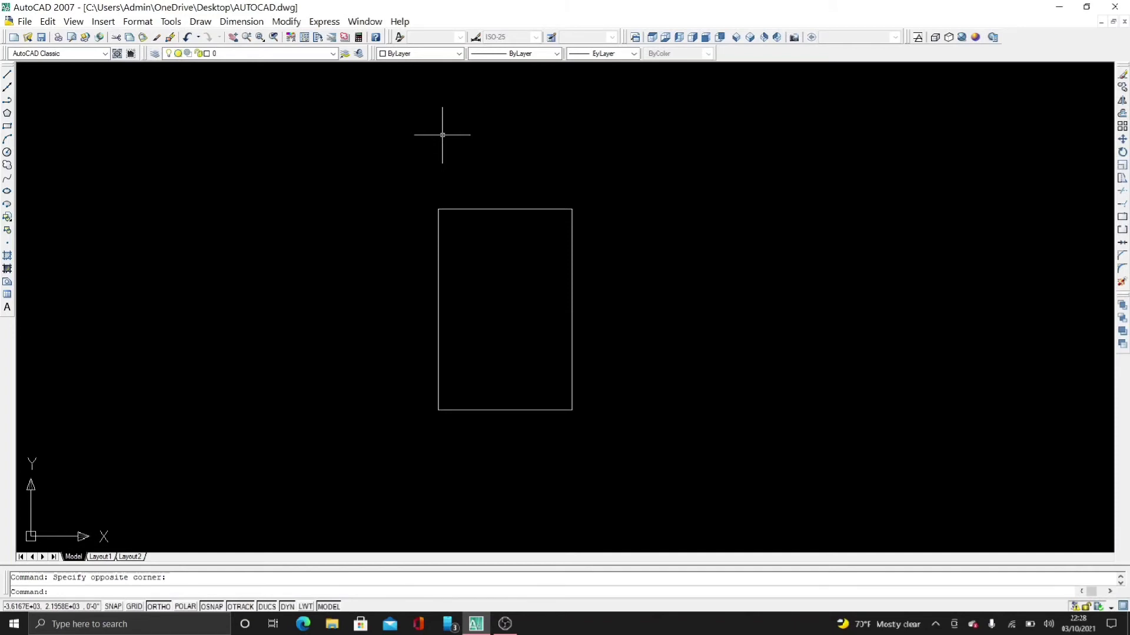
# Add a 20' aligned dimension across the rectangle's top corners, placed above it
pyautogui.write('dal')
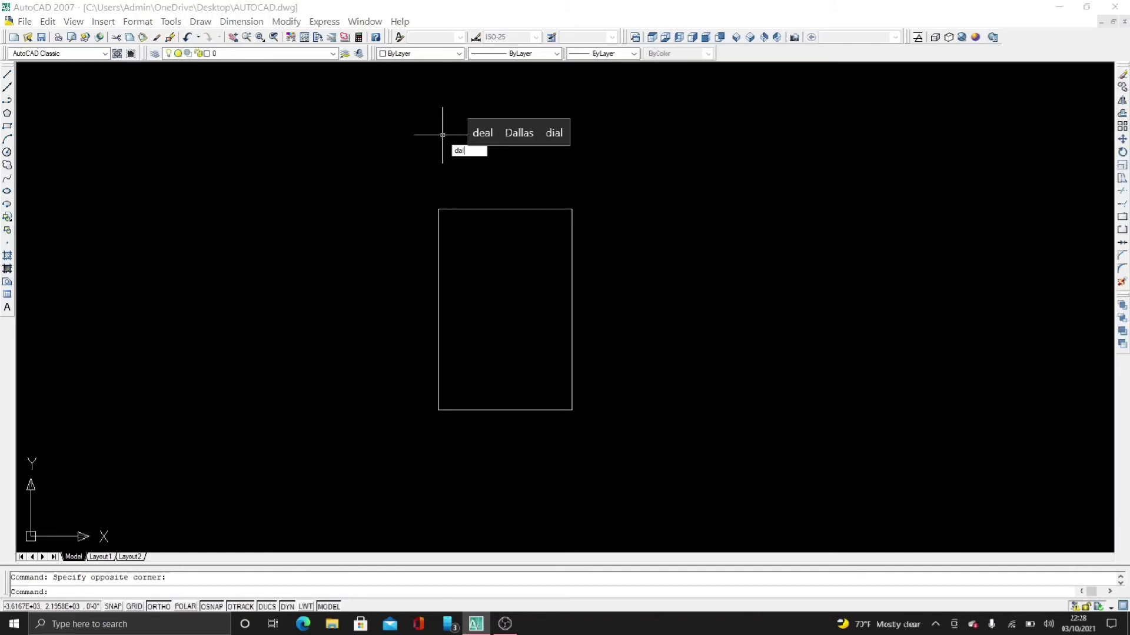
pyautogui.press('Return')
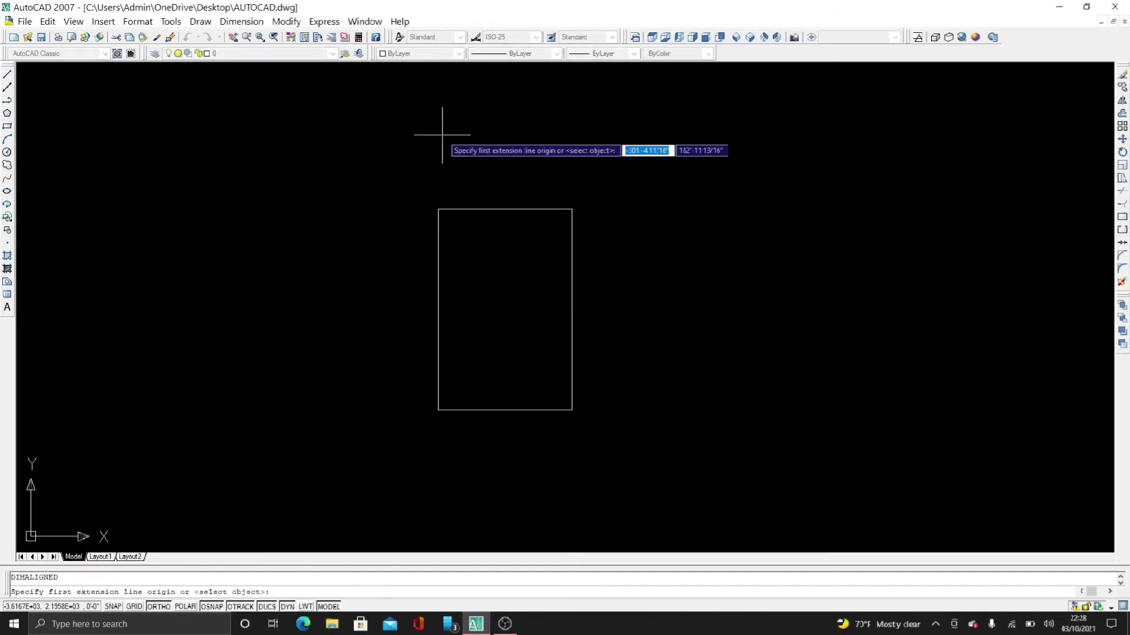
pyautogui.press('Escape')
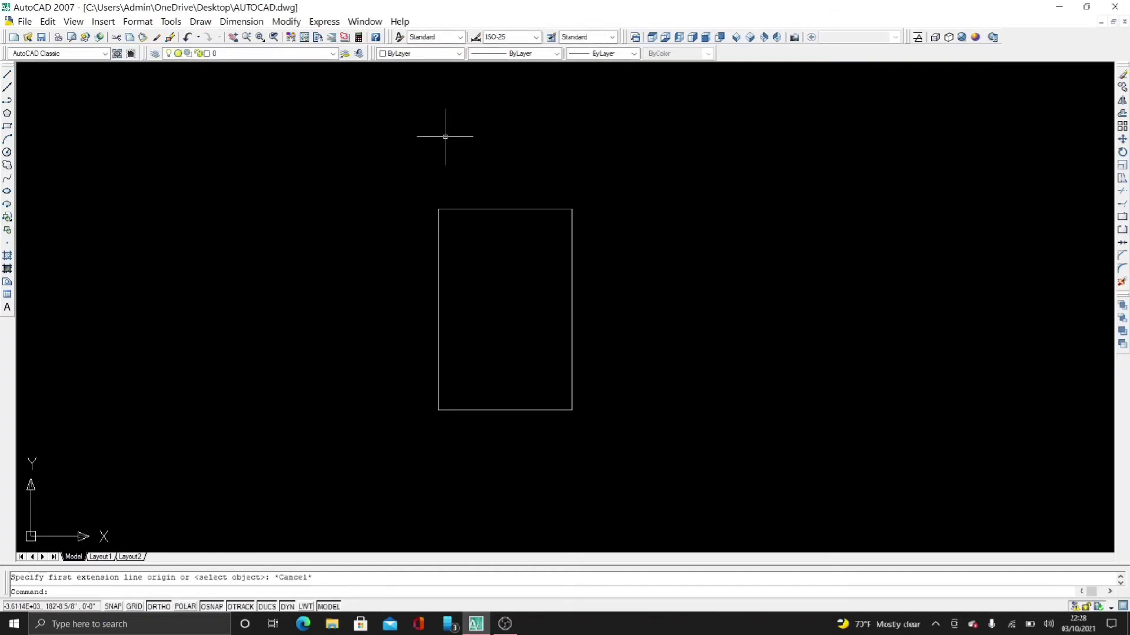
pyautogui.write('dal')
pyautogui.press('Return')
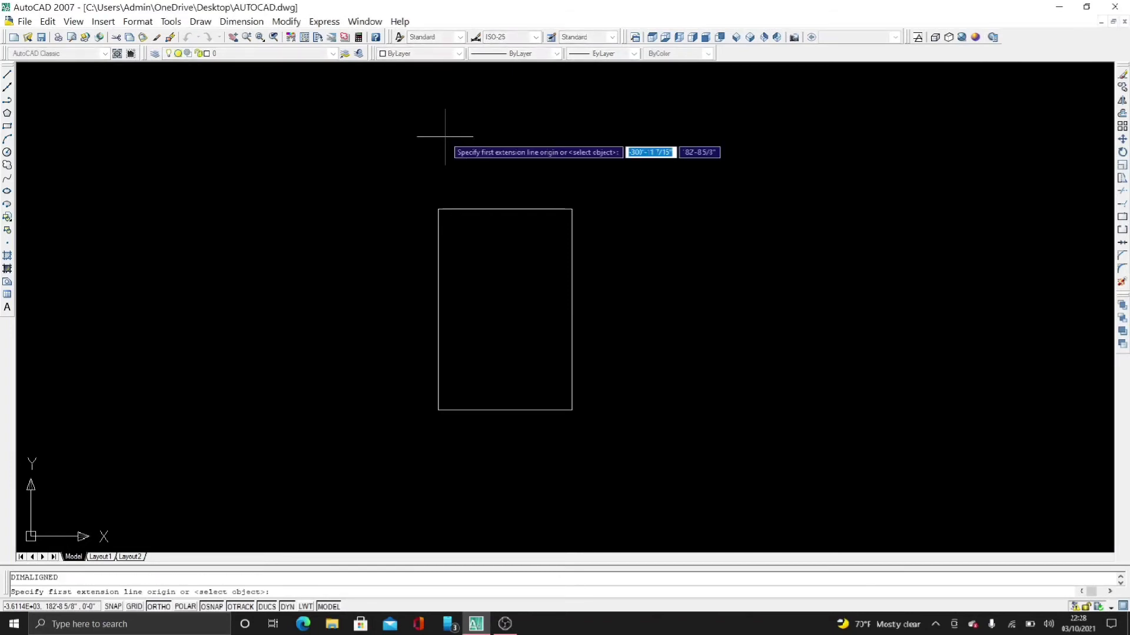
pyautogui.scroll(5, 454, 159)
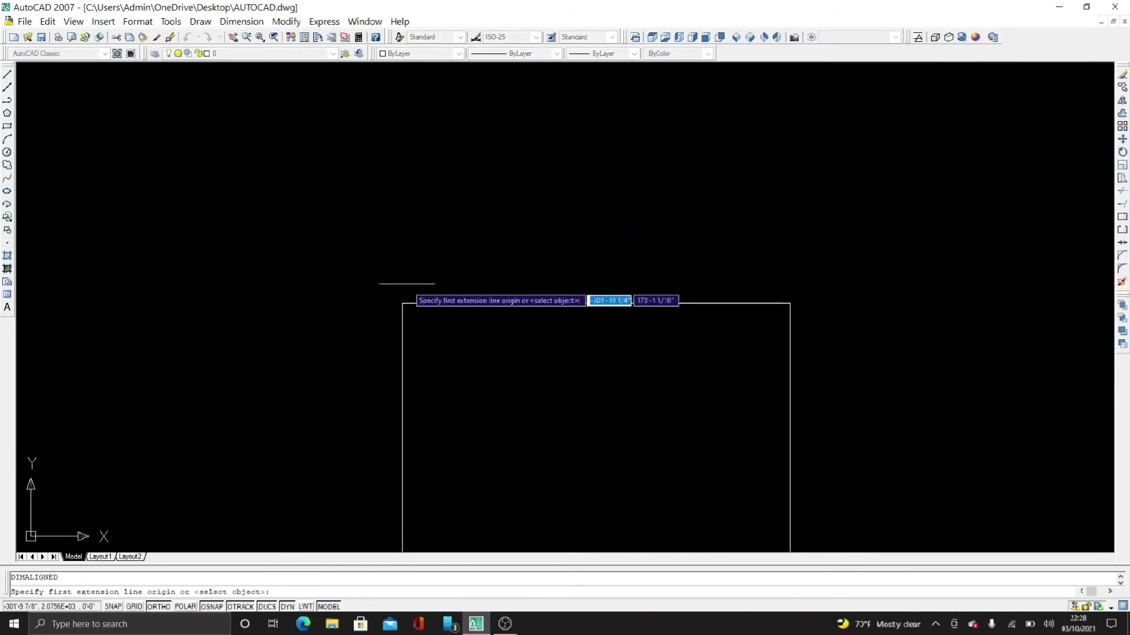
pyautogui.click(404, 303)
pyautogui.click(788, 304)
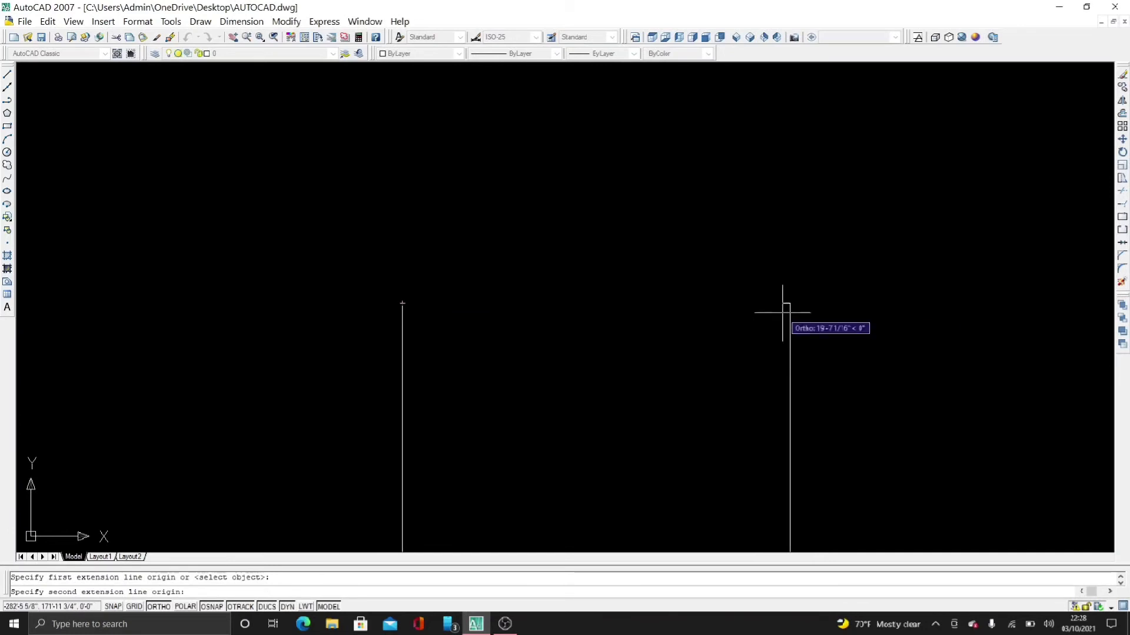
pyautogui.click(763, 224)
# Add a 30' aligned dimension along the rectangle's left side, placed to its left
pyautogui.scroll(-3, 442, 245)
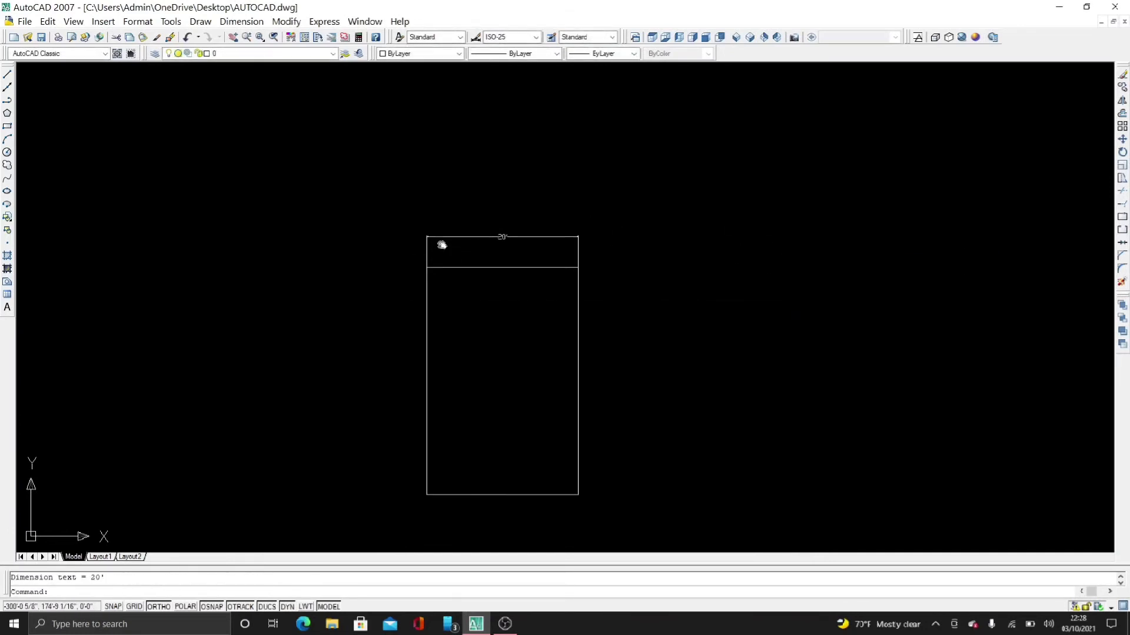
pyautogui.scroll(2, 421, 387)
pyautogui.press('Return')
pyautogui.scroll(3, 421, 387)
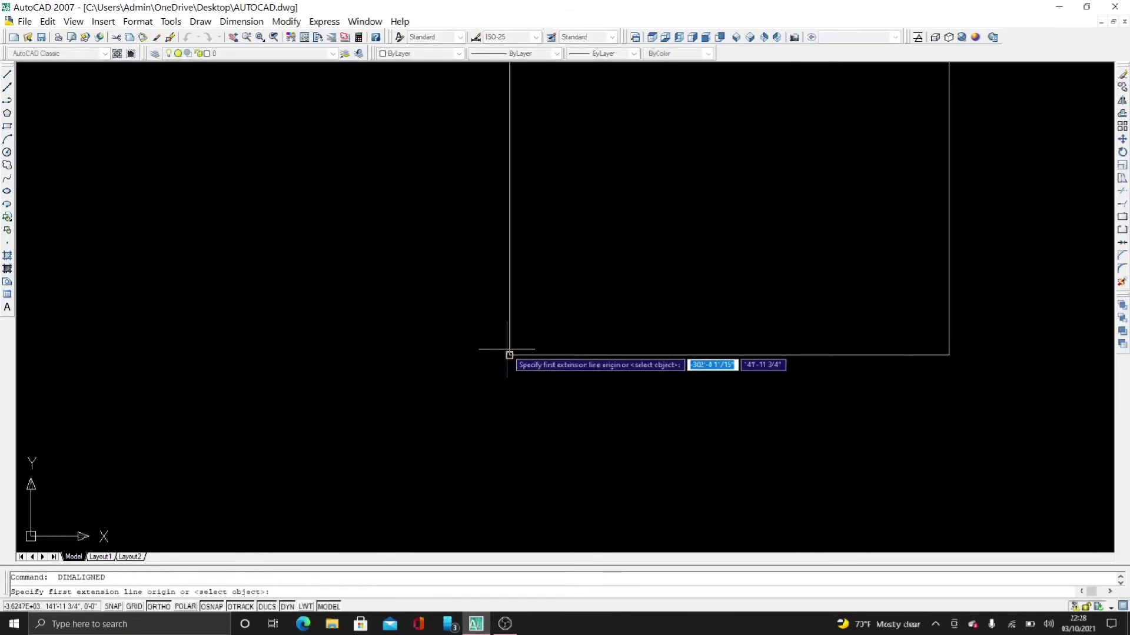
pyautogui.click(509, 353)
pyautogui.scroll(-5, 499, 298)
pyautogui.moveTo(499, 298); pyautogui.dragTo(496, 523, button='middle')
pyautogui.scroll(5, 496, 527)
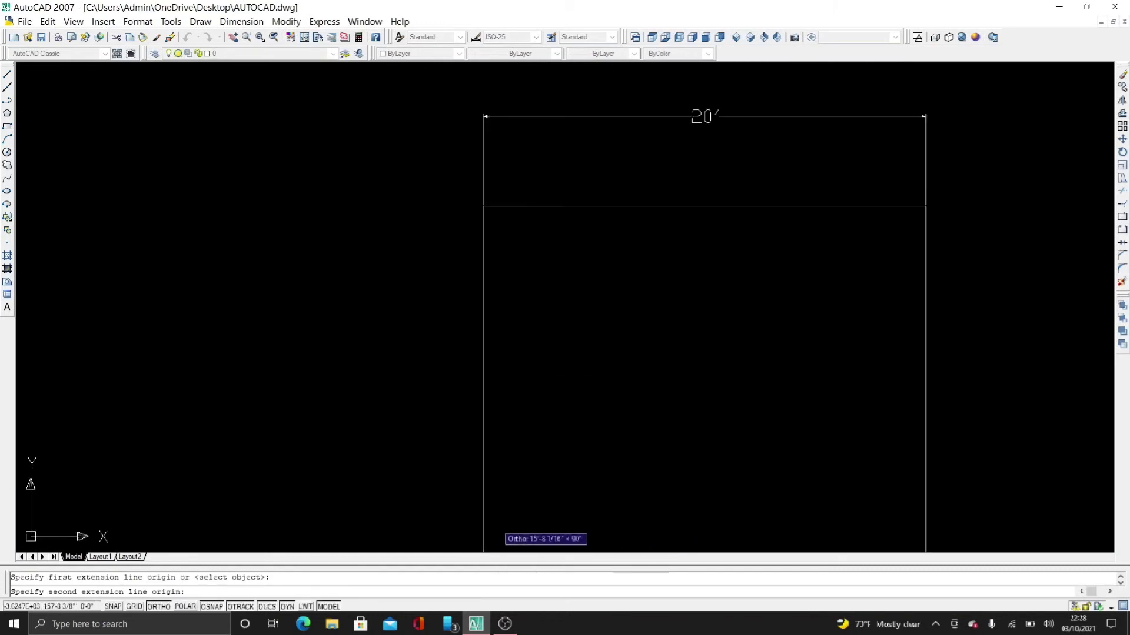
pyautogui.scroll(3, 498, 336)
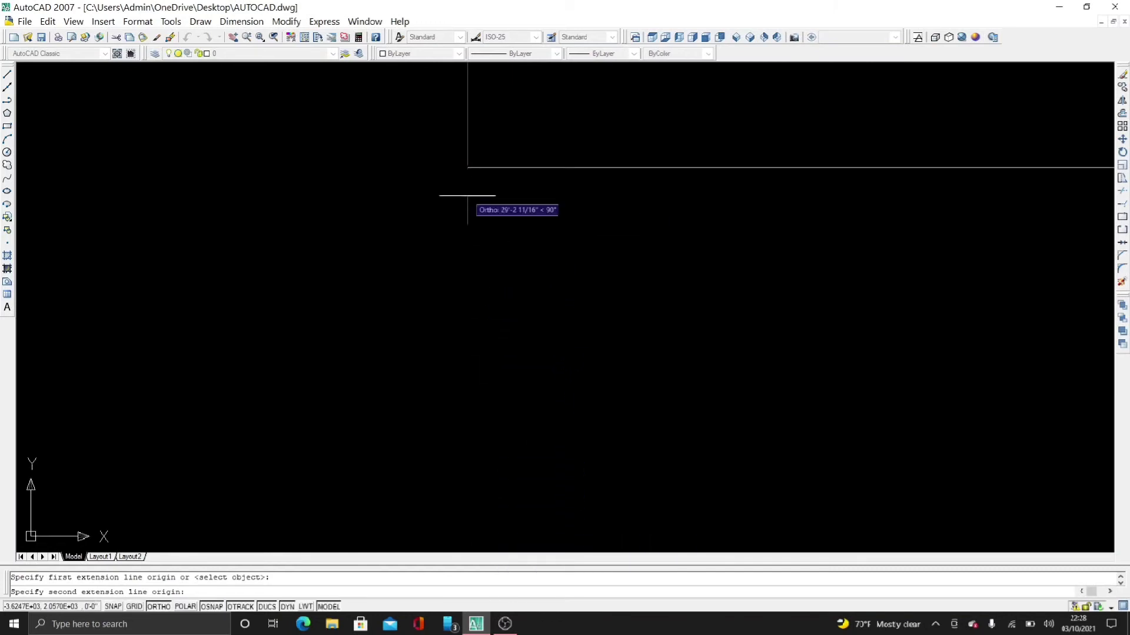
pyautogui.click(466, 167)
pyautogui.scroll(-3, 306, 176)
pyautogui.scroll(-2, 443, 125)
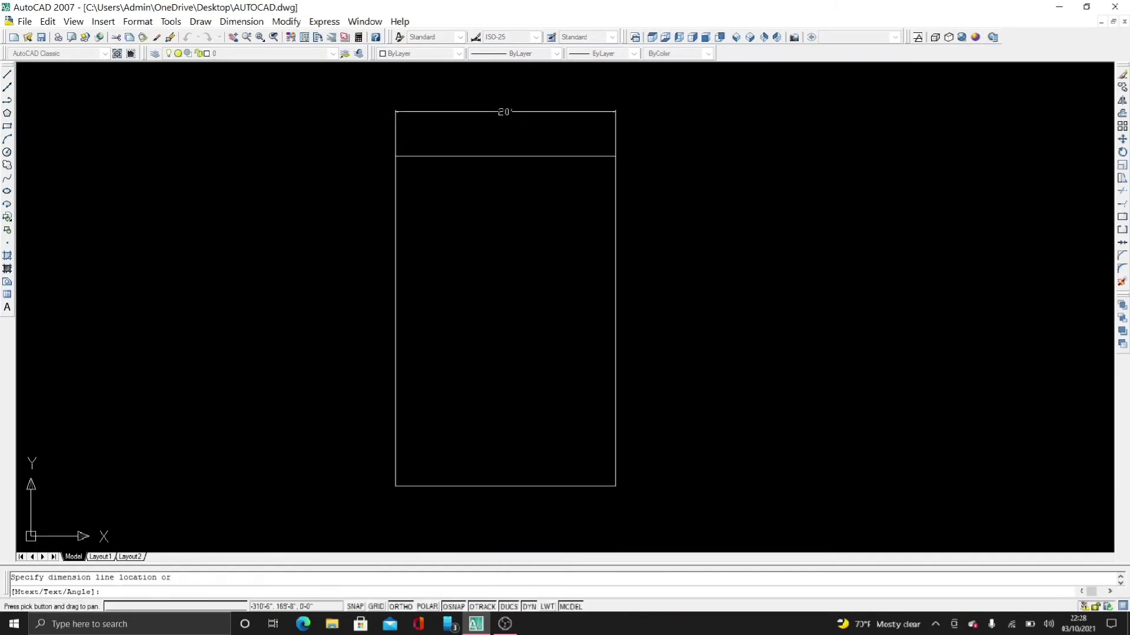
pyautogui.click(335, 169)
pyautogui.scroll(8, 336, 259)
pyautogui.scroll(-8, 446, 265)
pyautogui.moveTo(625, 271); pyautogui.dragTo(556, 293, button='middle')
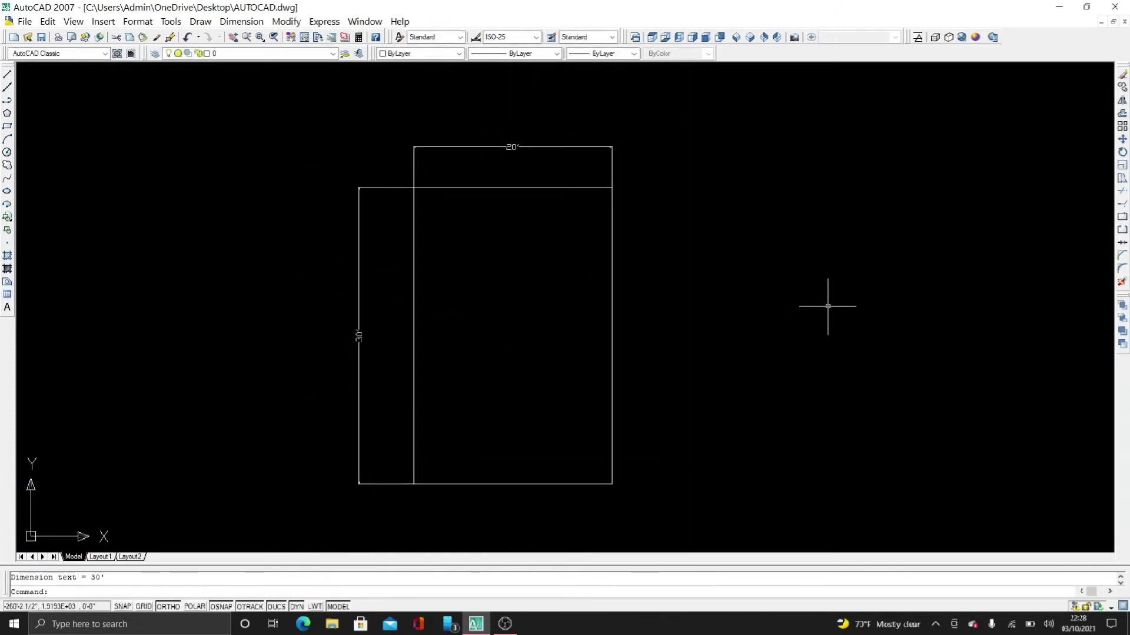
pyautogui.hotkey('ctrl', 'a')
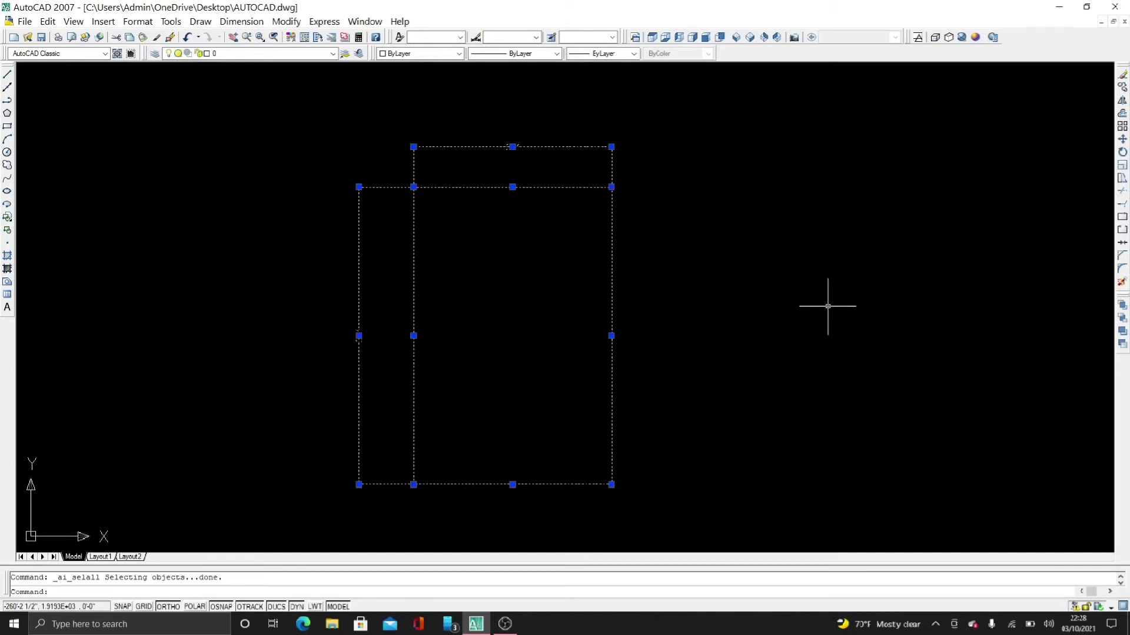
# Erase the selected rectangle and dimensions, then clear the leftover prompt
pyautogui.press('Delete')
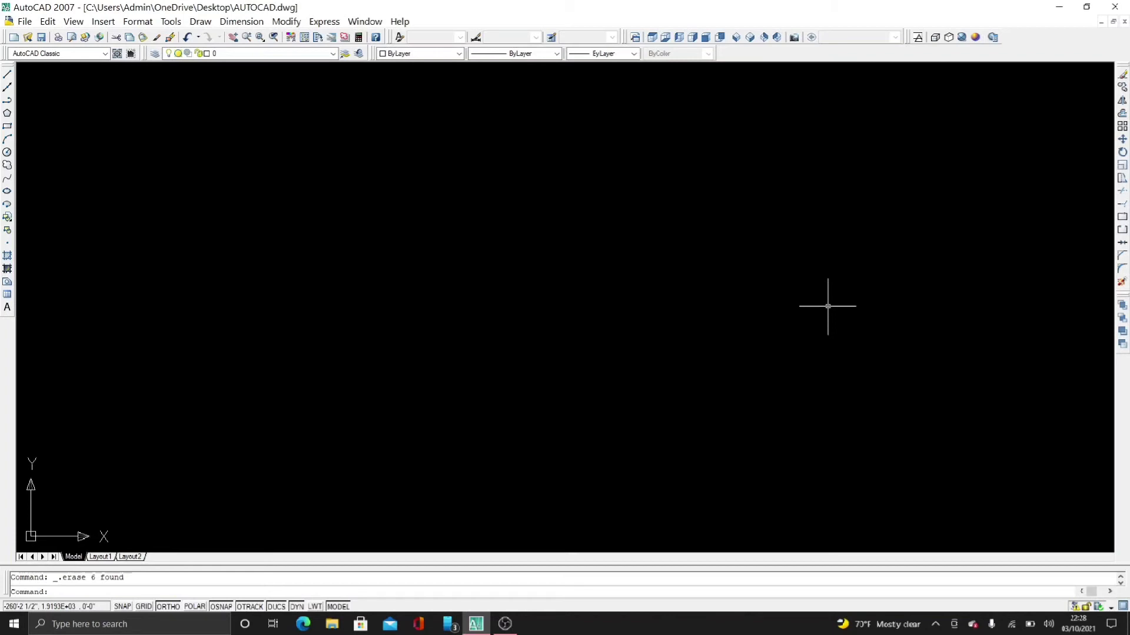
pyautogui.press('Escape')
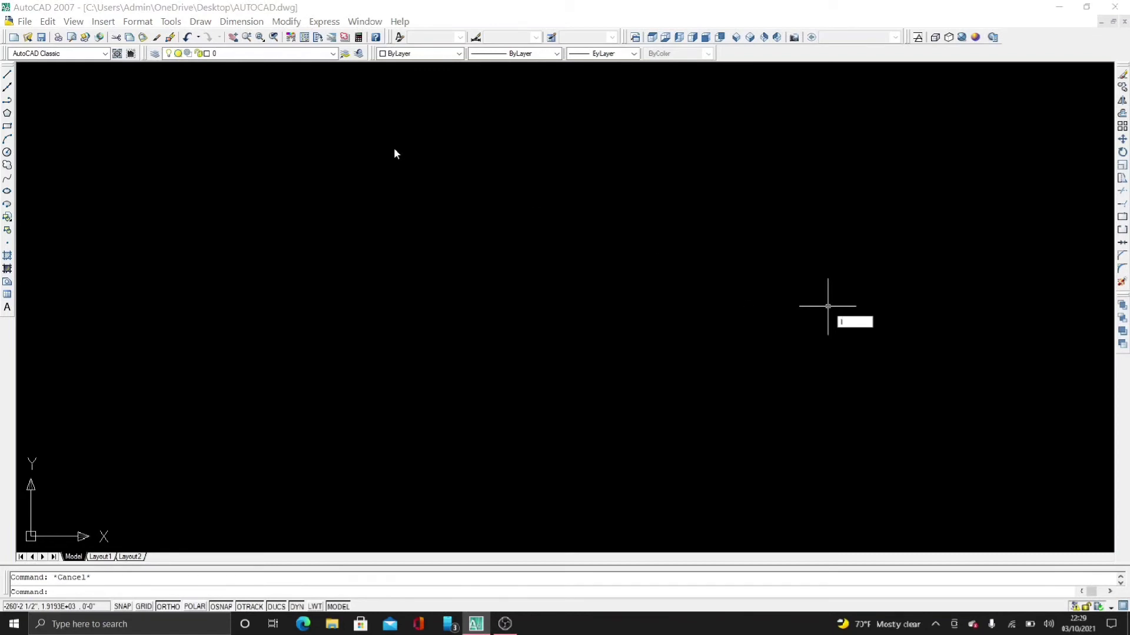
# Draw one horizontal line across the upper part of the empty model space
pyautogui.press('Return')
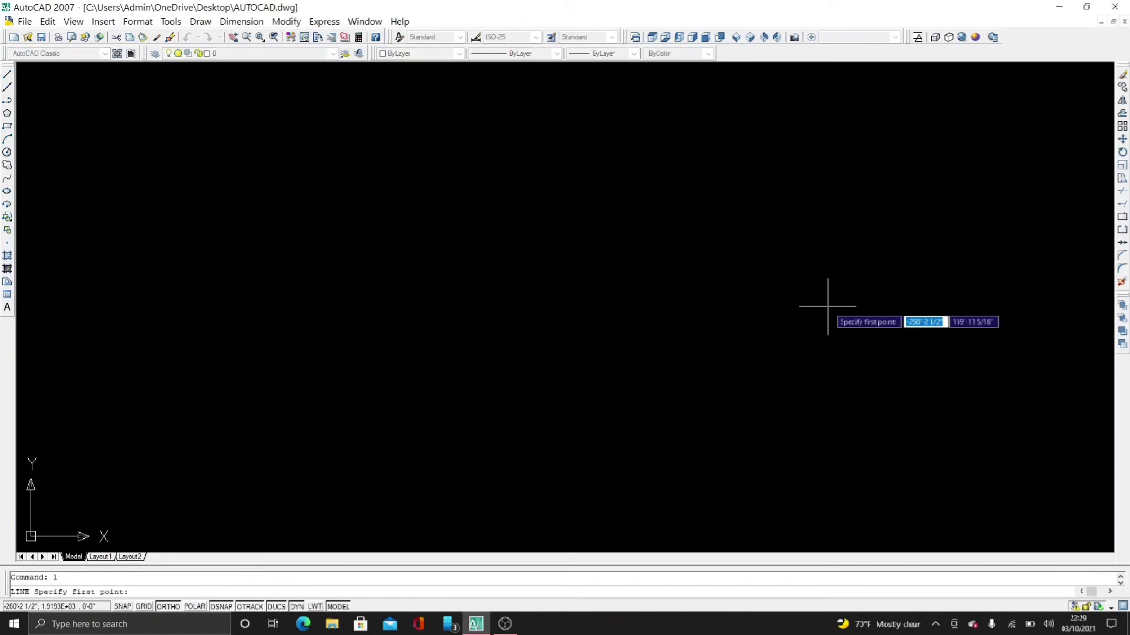
pyautogui.press('Escape')
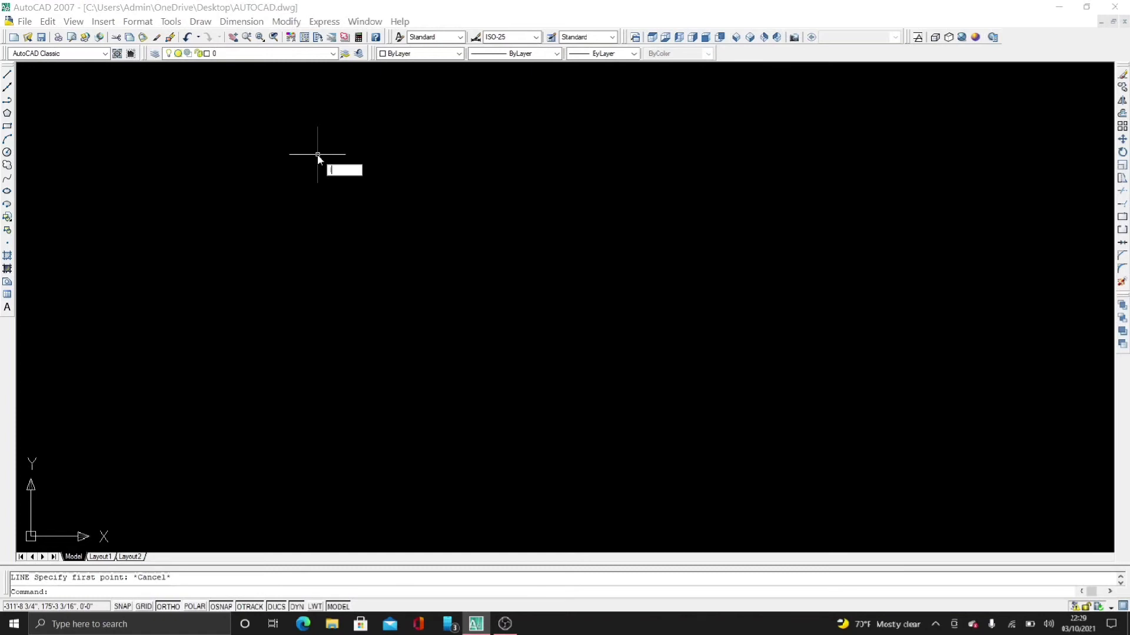
pyautogui.write('l')
pyautogui.press('Return')
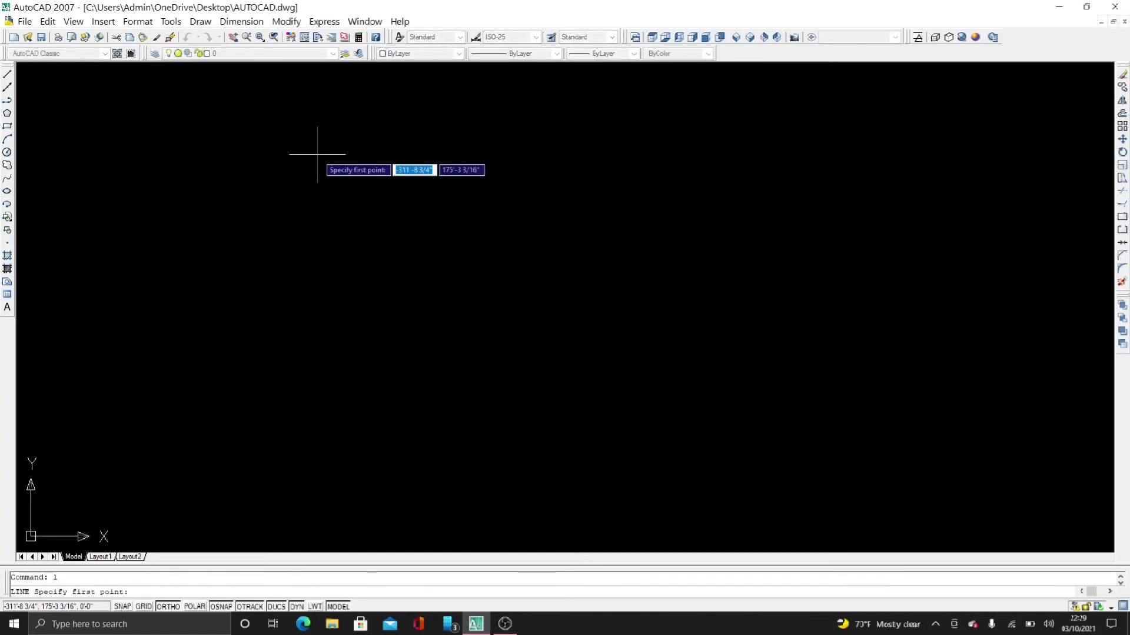
pyautogui.click(317, 154)
pyautogui.click(581, 154)
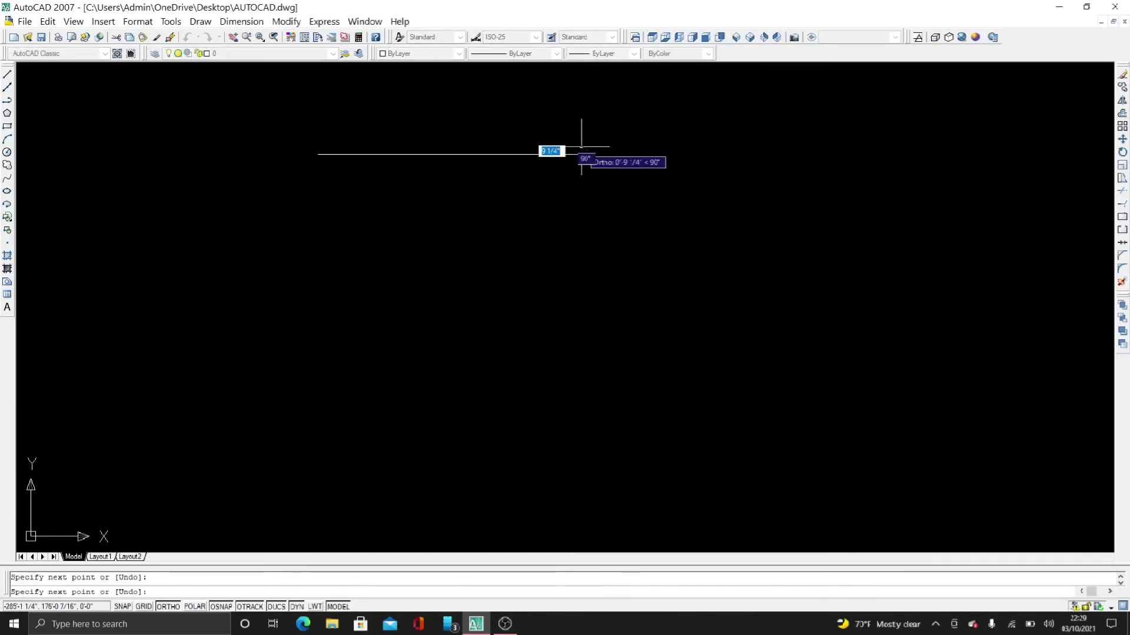
pyautogui.press('Return')
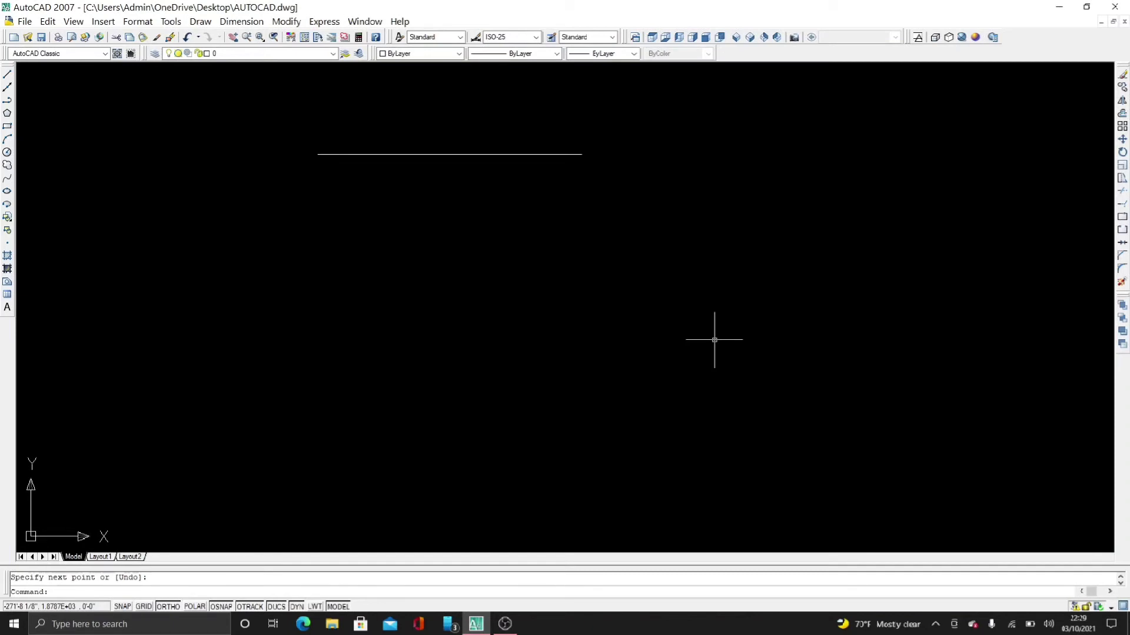
pyautogui.press('Escape')
# Restart LINE, cancel it, then start another line for a new shape
pyautogui.write('l')
pyautogui.press('Return')
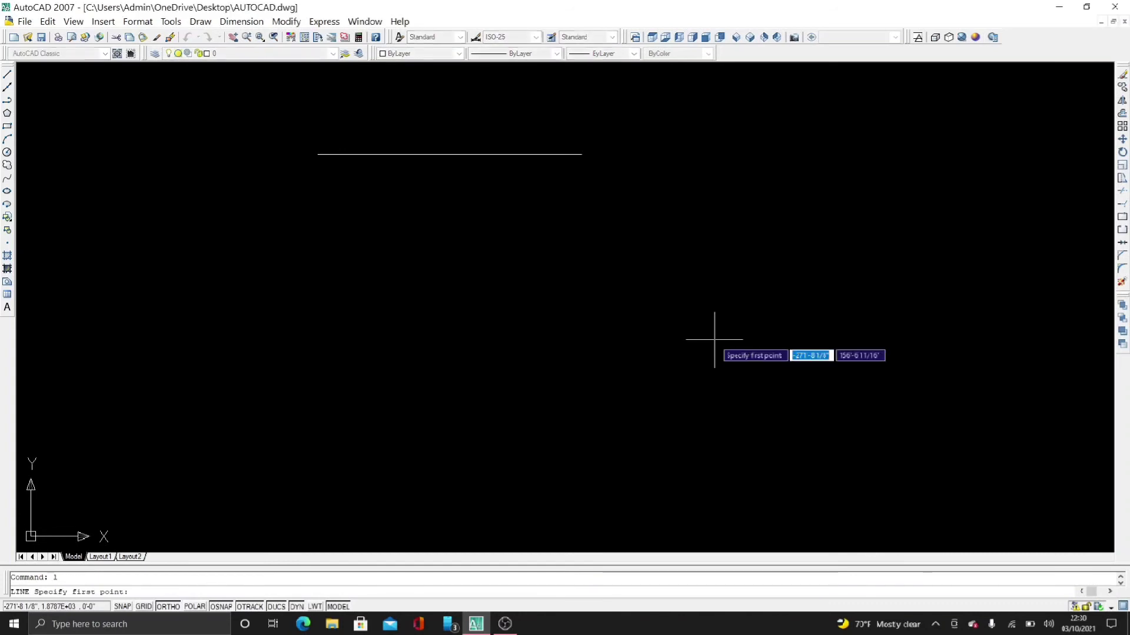
pyautogui.press('Escape')
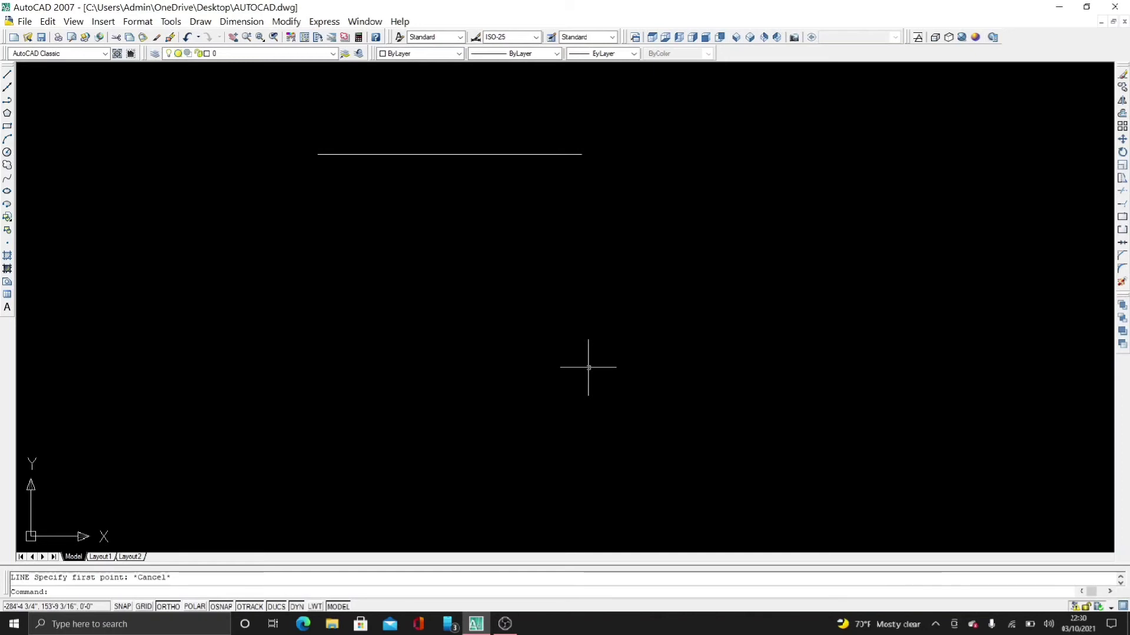
pyautogui.write('l')
pyautogui.press('Return')
pyautogui.click(314, 271)
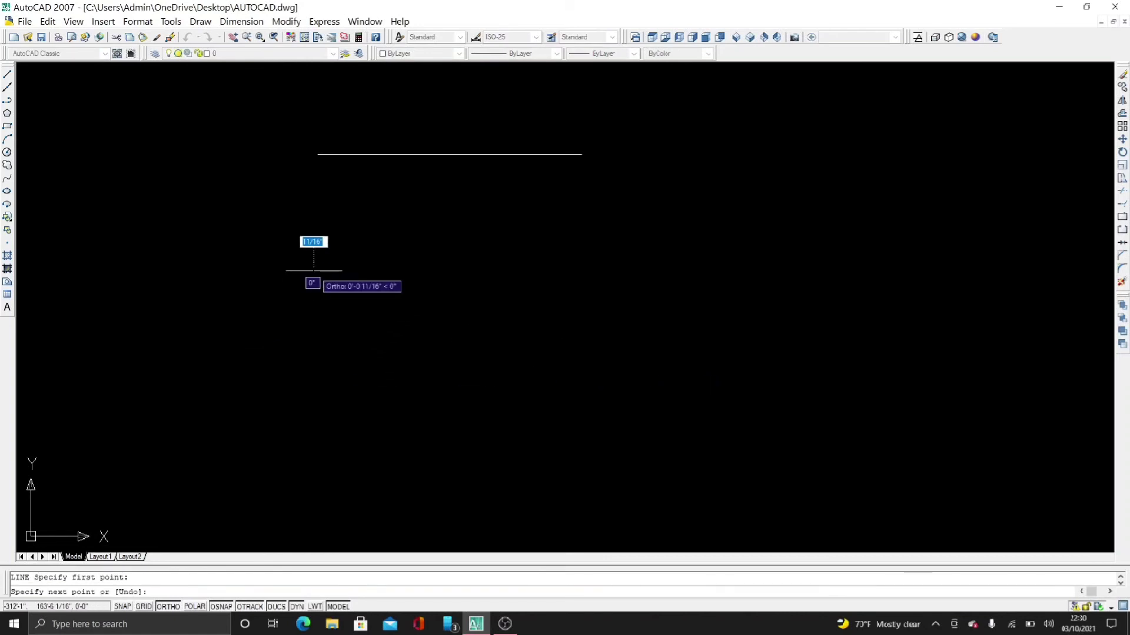
pyautogui.click(825, 270)
pyautogui.click(824, 475)
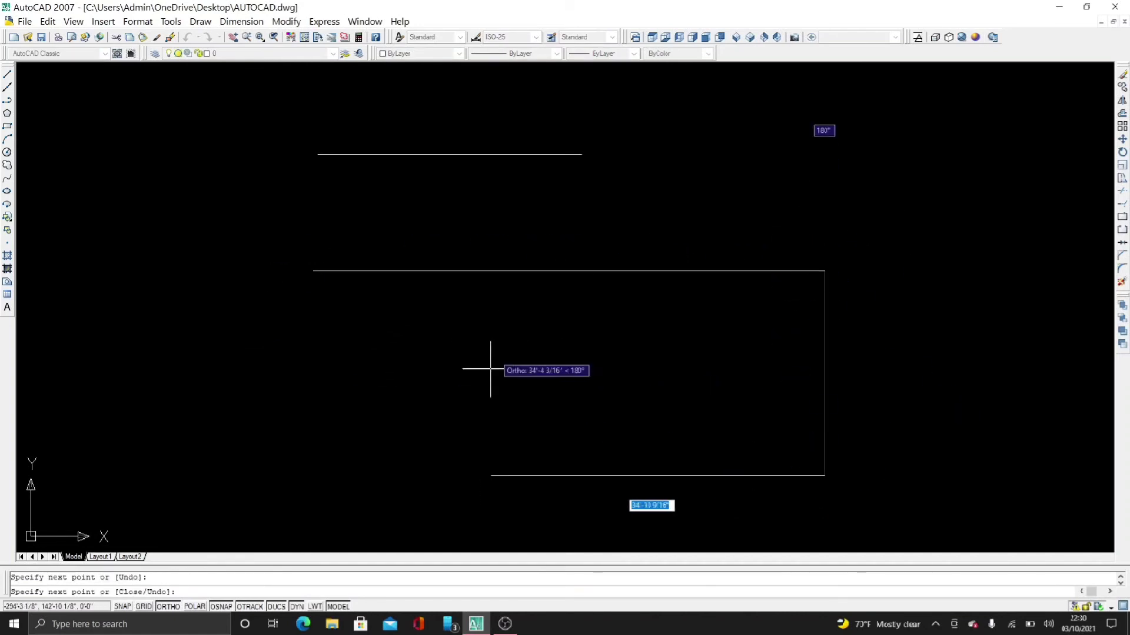
pyautogui.click(516, 364)
pyautogui.press('Escape')
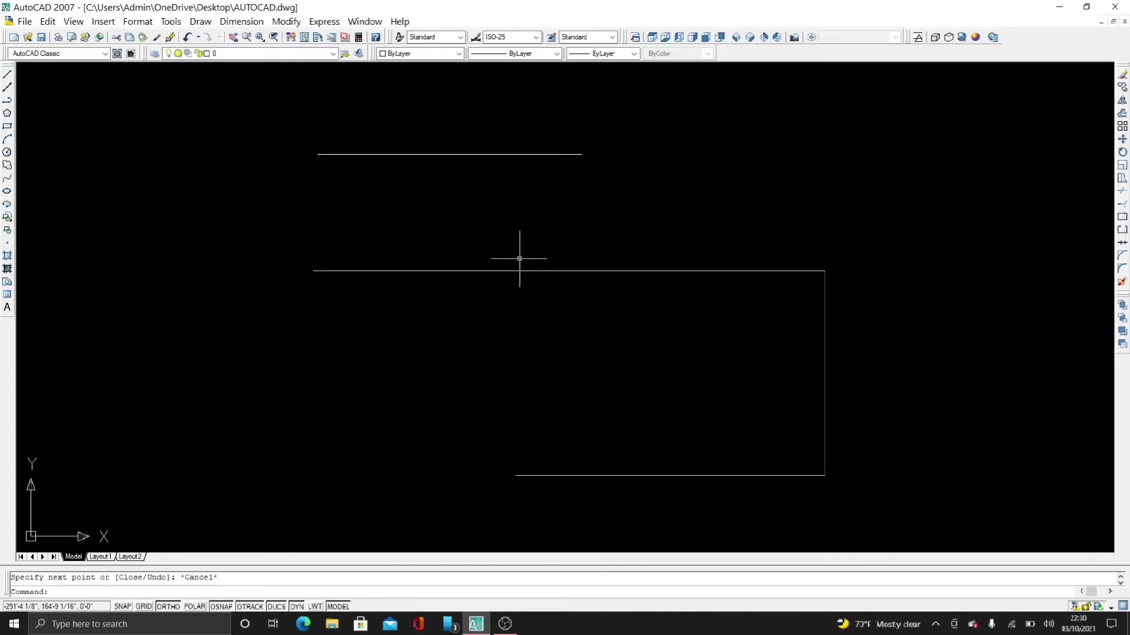
pyautogui.press('Return')
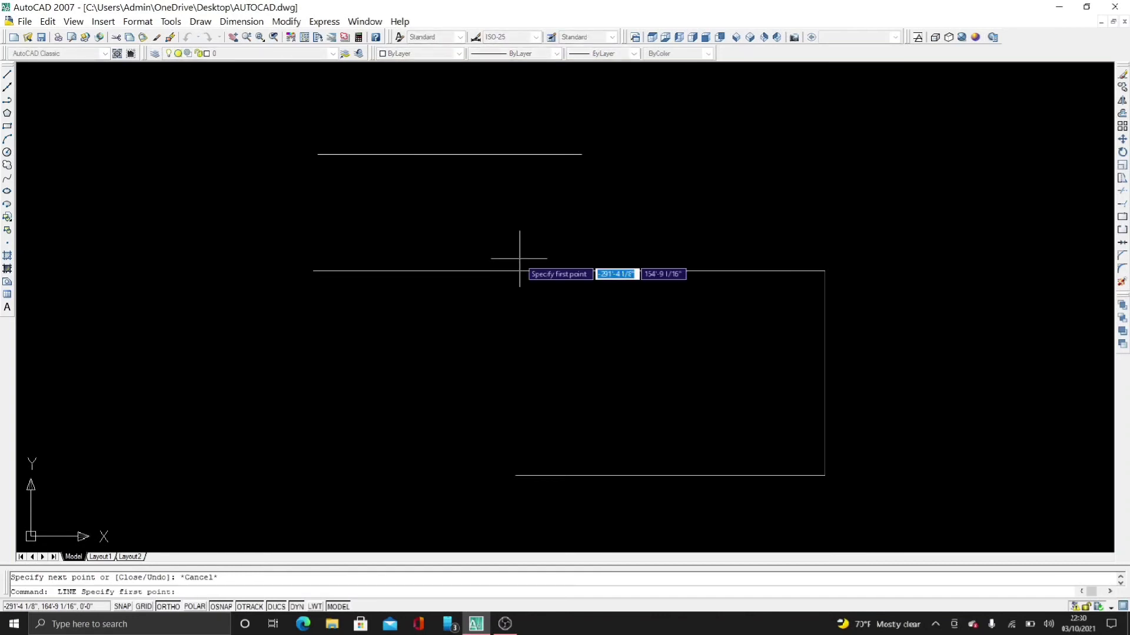
pyautogui.click(516, 475)
pyautogui.click(515, 249)
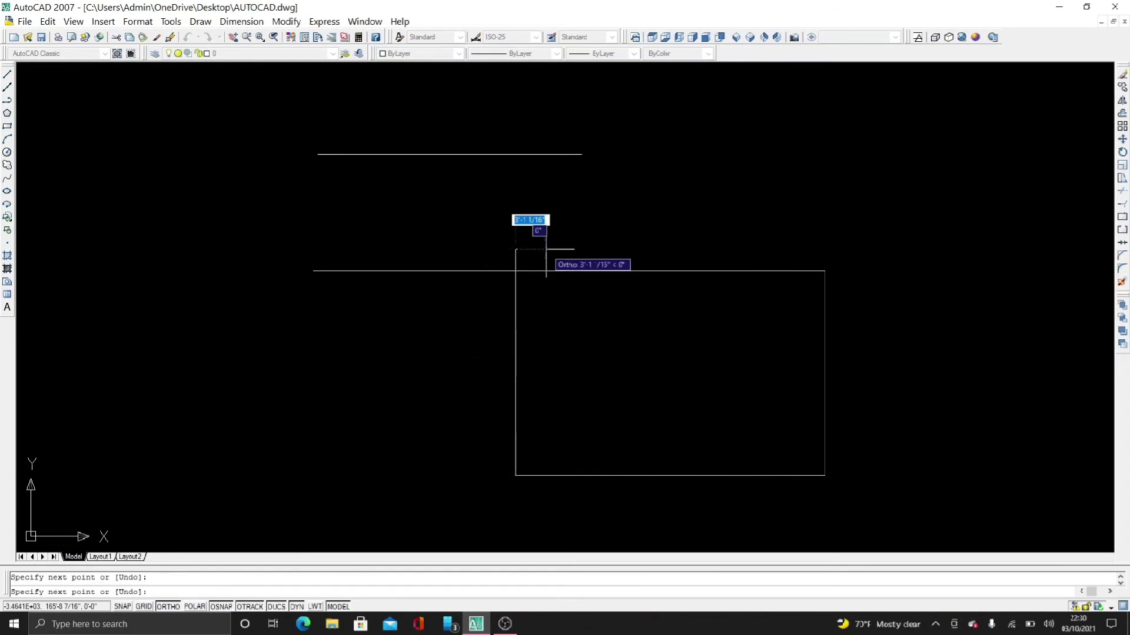
pyautogui.press('Return')
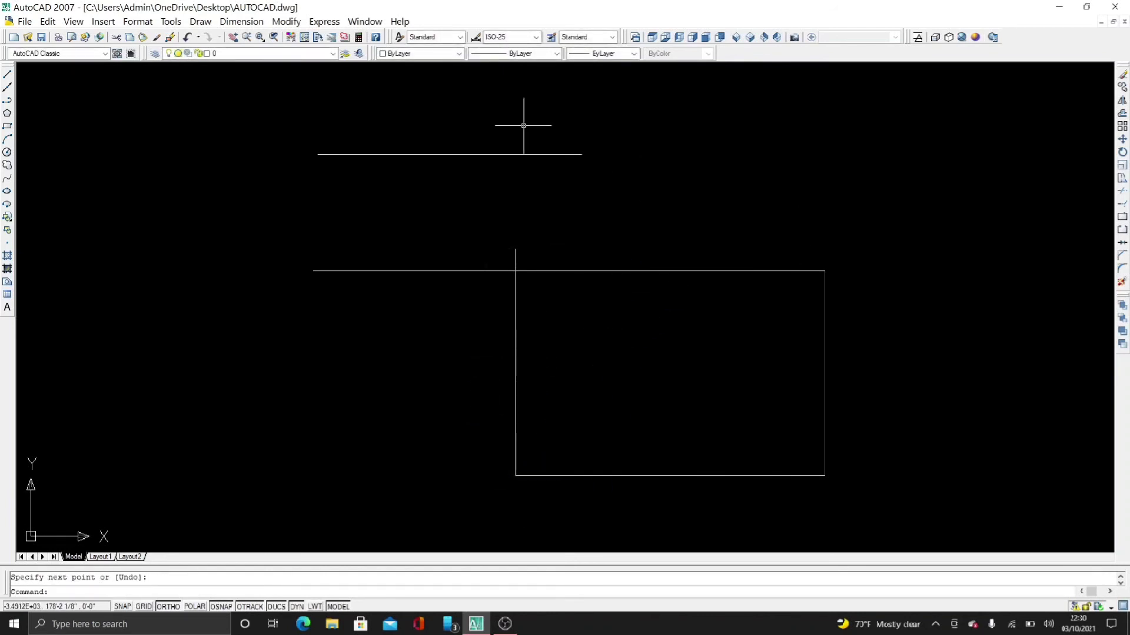
pyautogui.scroll(-4, 523, 125)
pyautogui.moveTo(519, 121)
pyautogui.mouseDown(button='middle')
pyautogui.moveTo(472, 156)
pyautogui.moveTo(464, 202)
pyautogui.mouseUp(button='middle')
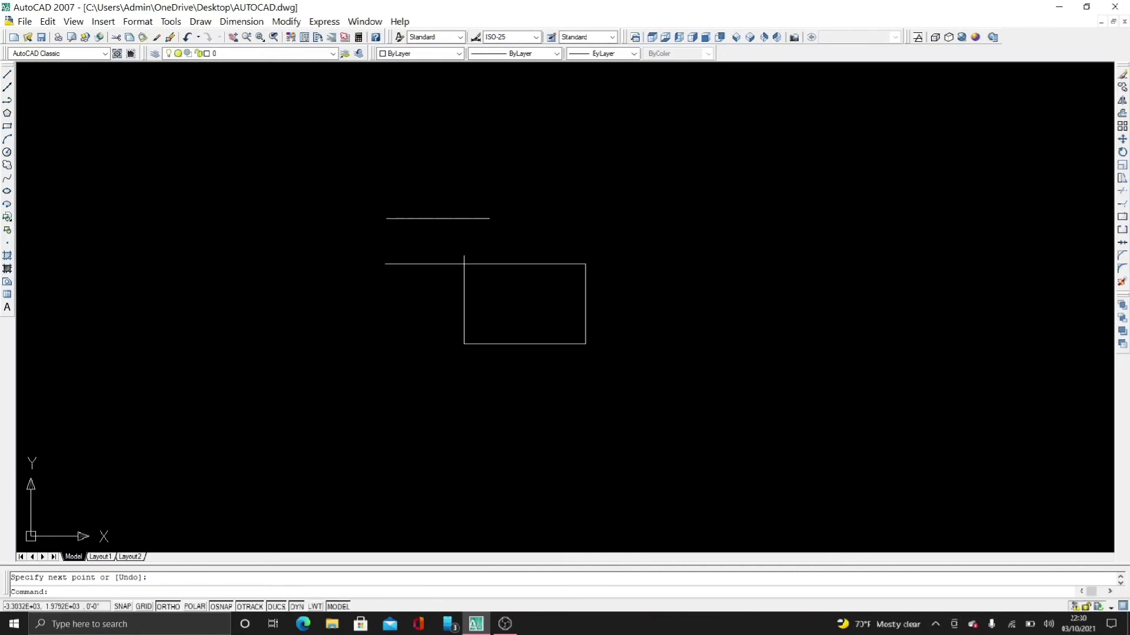
pyautogui.scroll(2, 512, 274)
pyautogui.scroll(2, 511, 274)
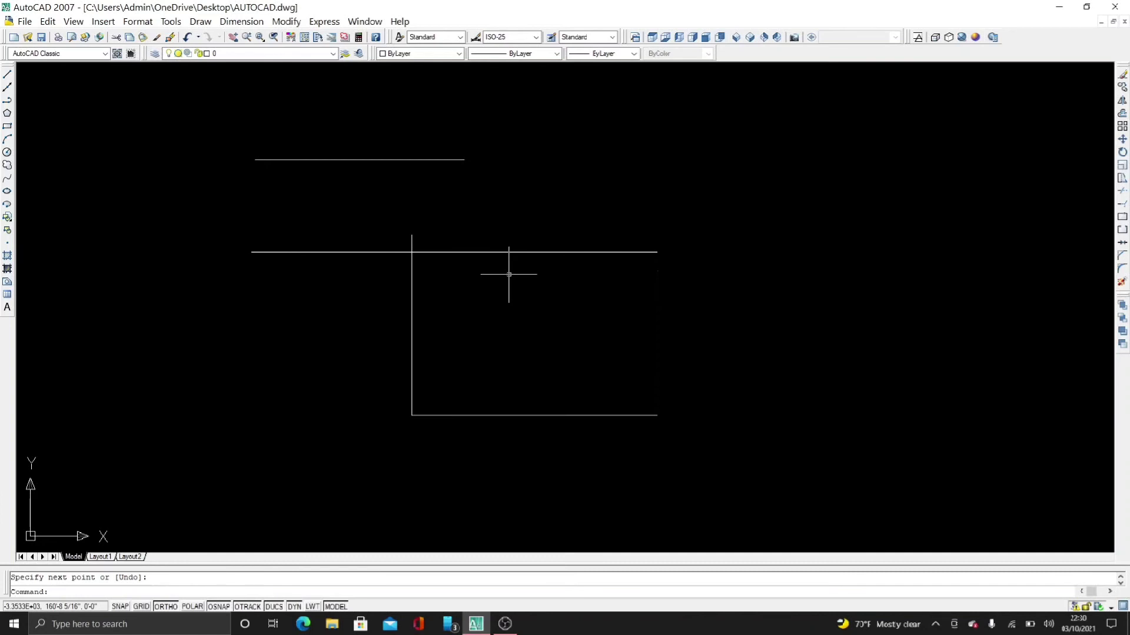
# Window-select and erase the box's right edge, bottom line and left edge one by one
pyautogui.click(733, 311)
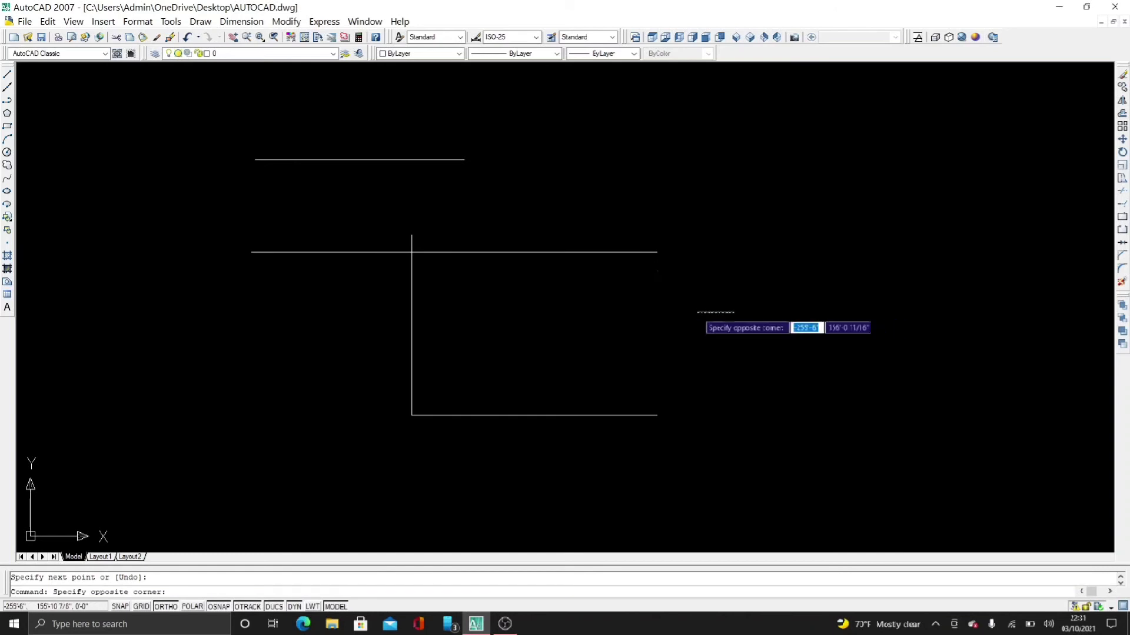
pyautogui.click(619, 371)
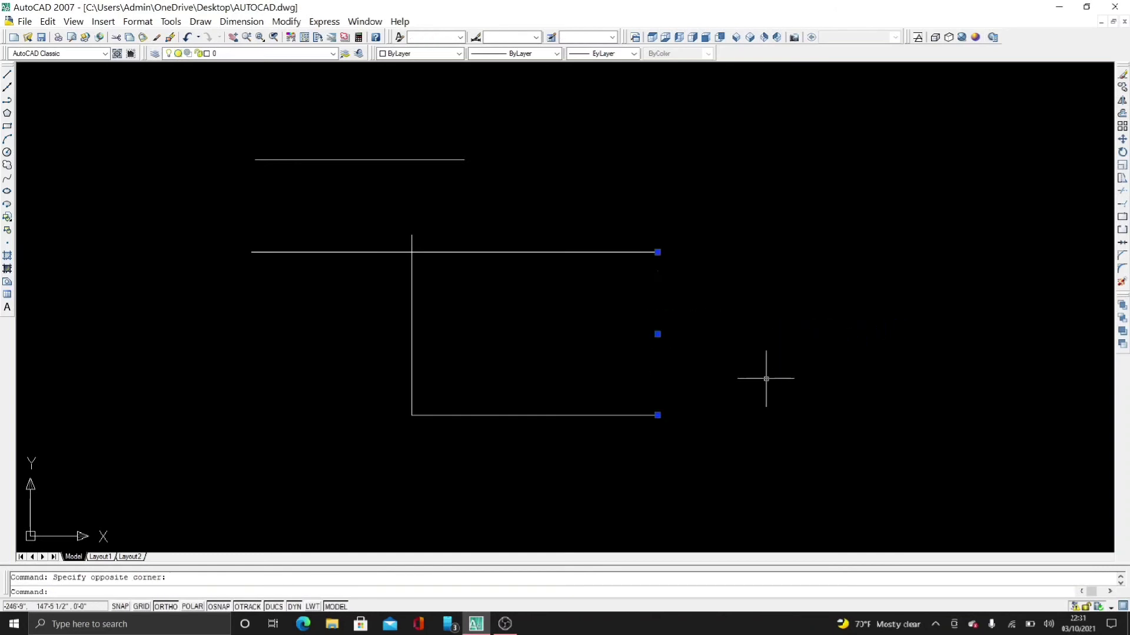
pyautogui.press('Escape')
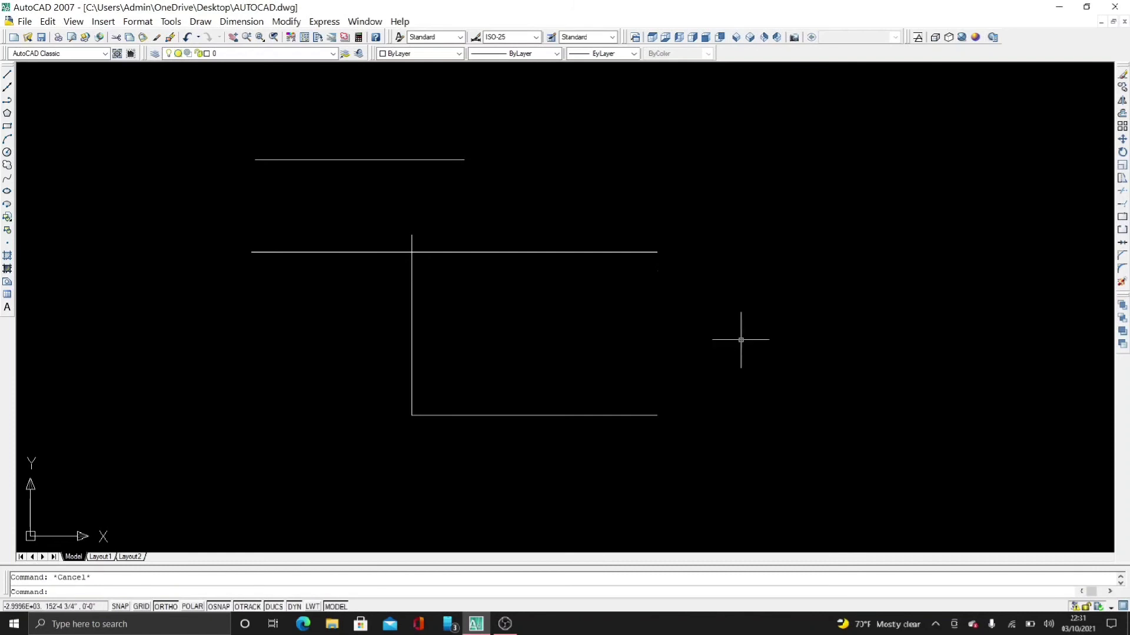
pyautogui.click(728, 285)
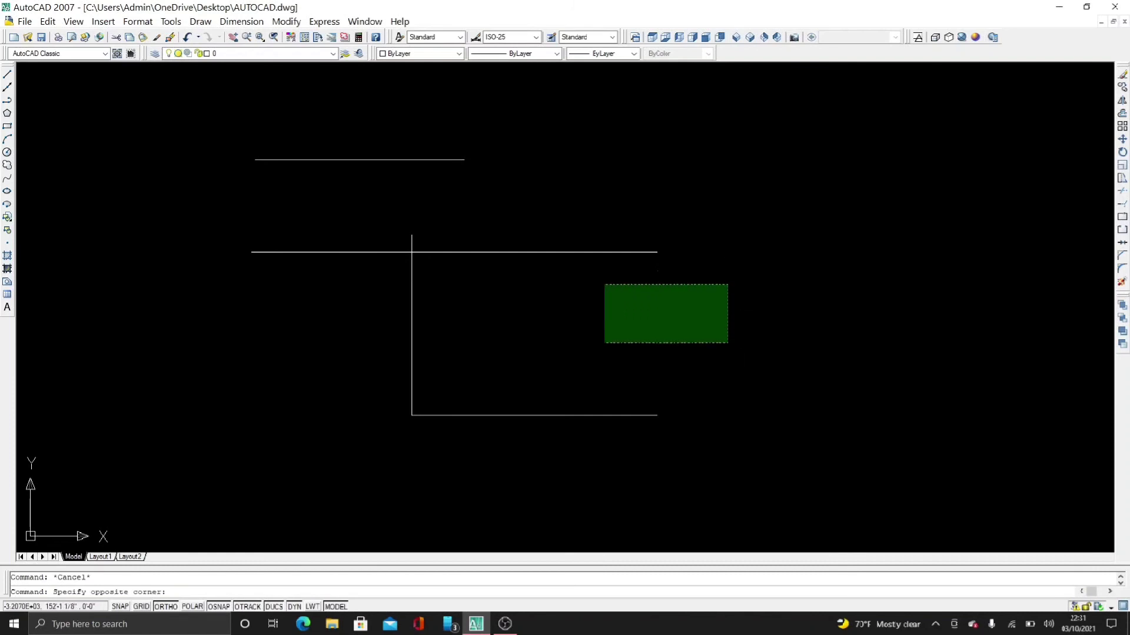
pyautogui.click(604, 343)
pyautogui.press('Delete')
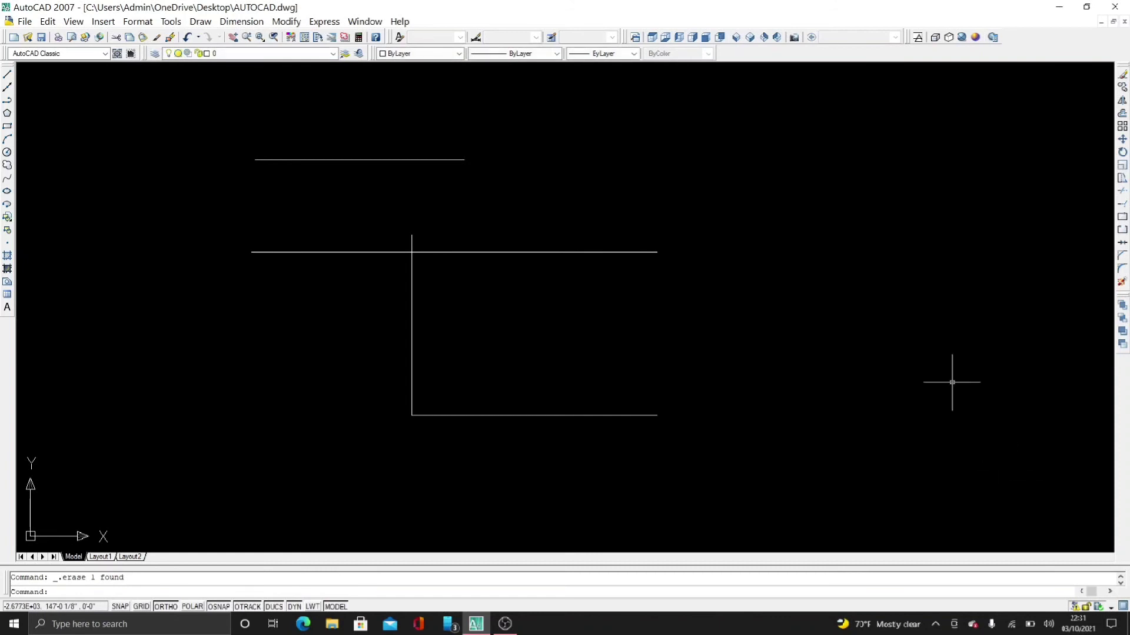
pyautogui.click(665, 365)
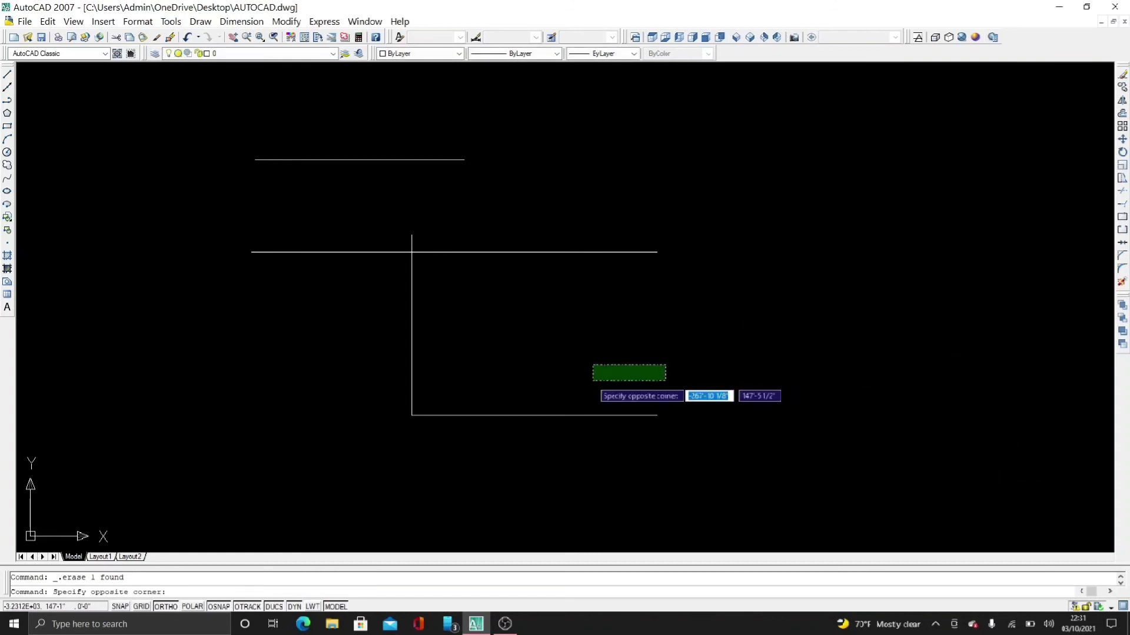
pyautogui.click(542, 429)
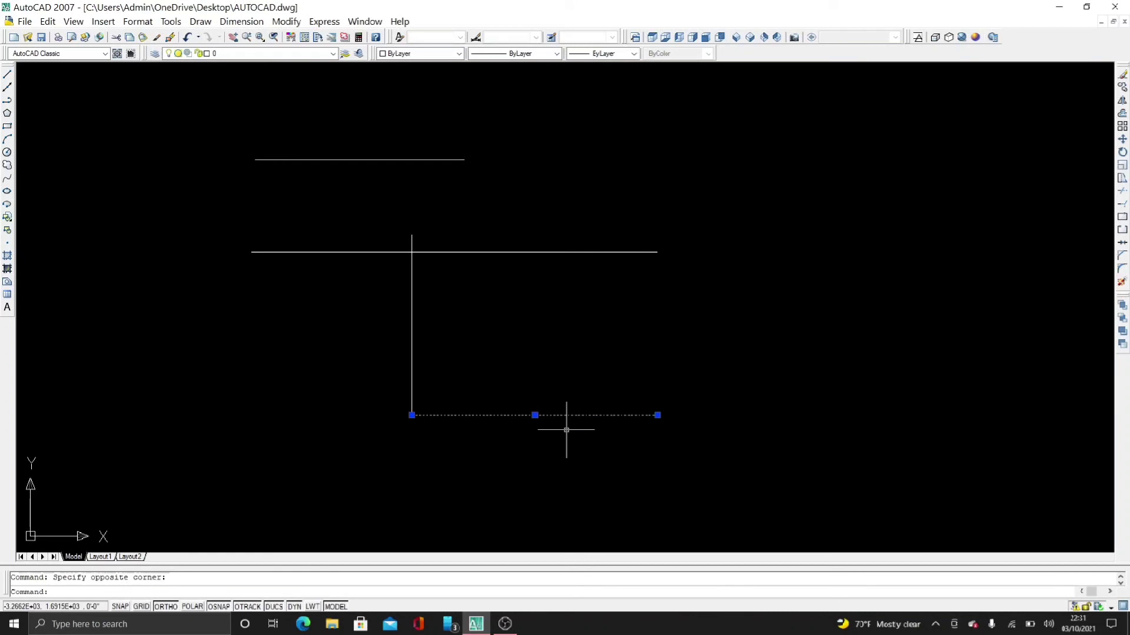
pyautogui.press('Delete')
pyautogui.click(501, 351)
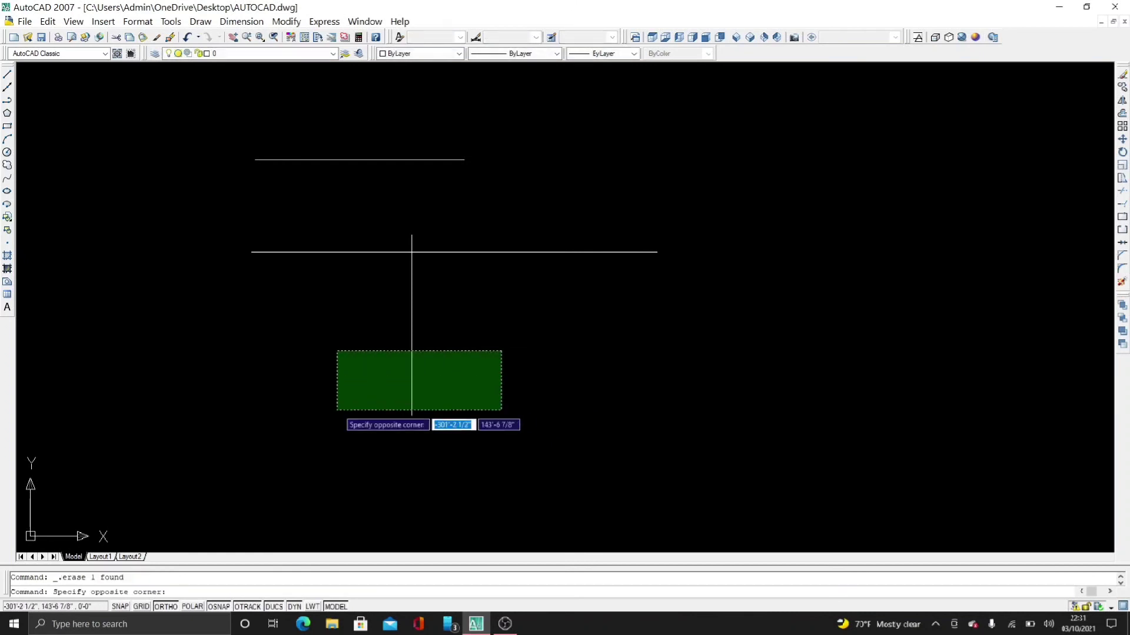
pyautogui.click(337, 410)
pyautogui.press('Delete')
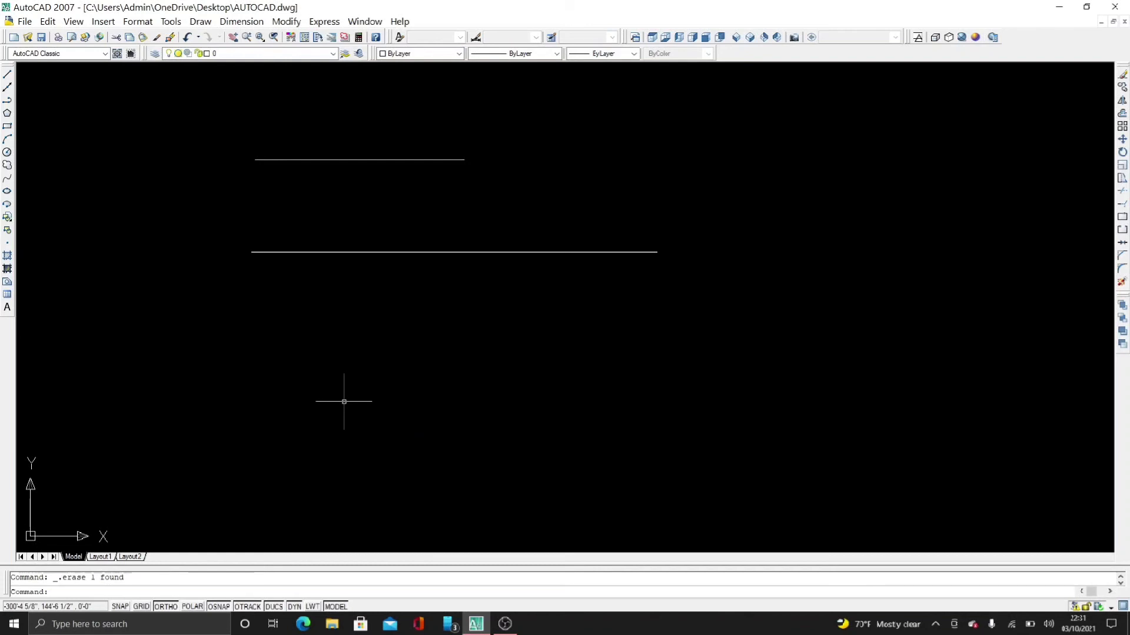
# Select all and erase the two remaining horizontal lines
pyautogui.hotkey('ctrl', 'a')
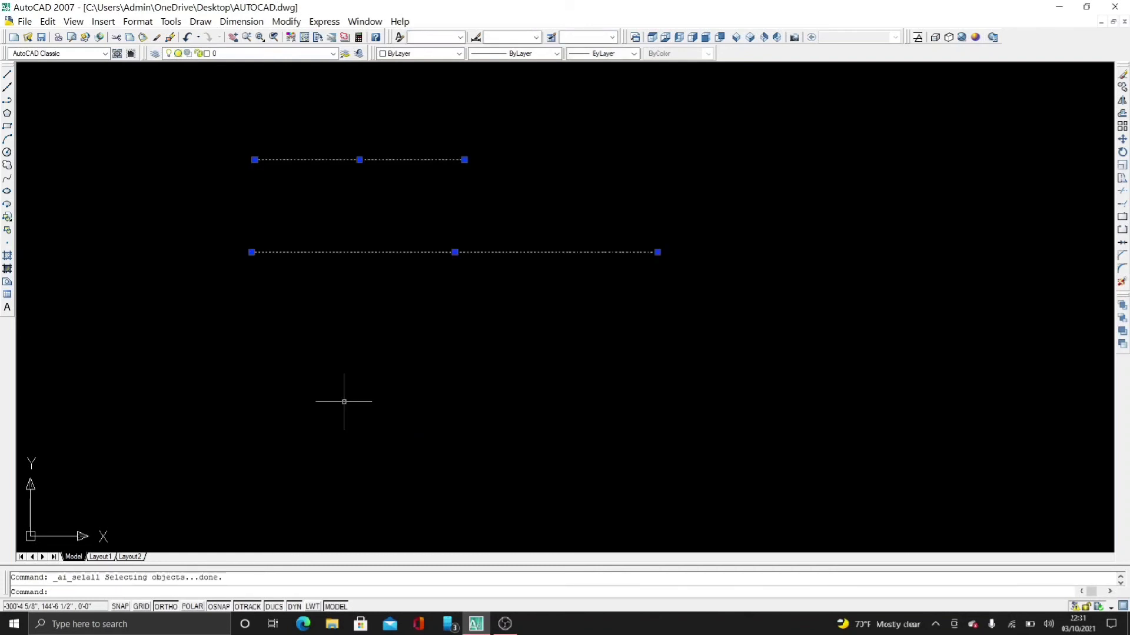
pyautogui.press('Delete')
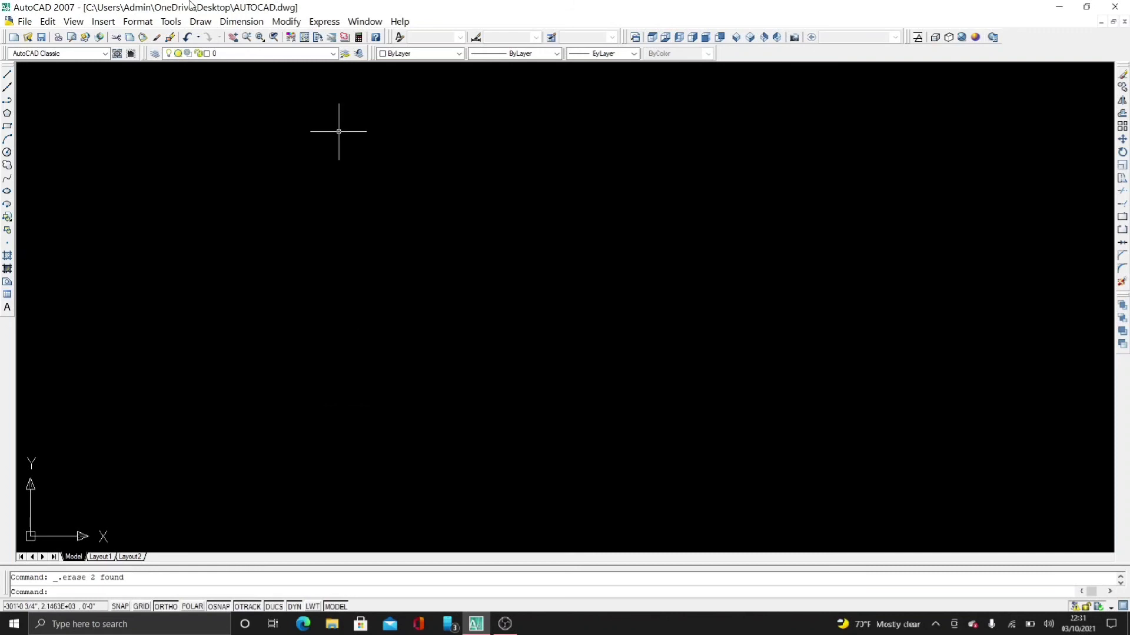
pyautogui.click(199, 22)
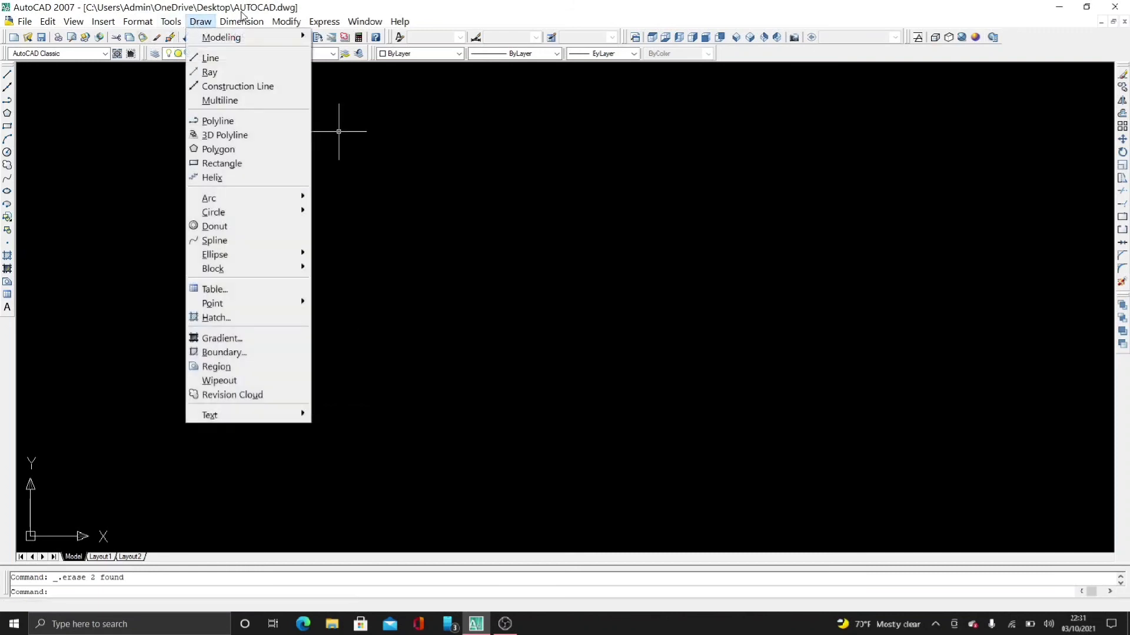
# Draw a long horizontal line near the top of model space
pyautogui.click(406, 6)
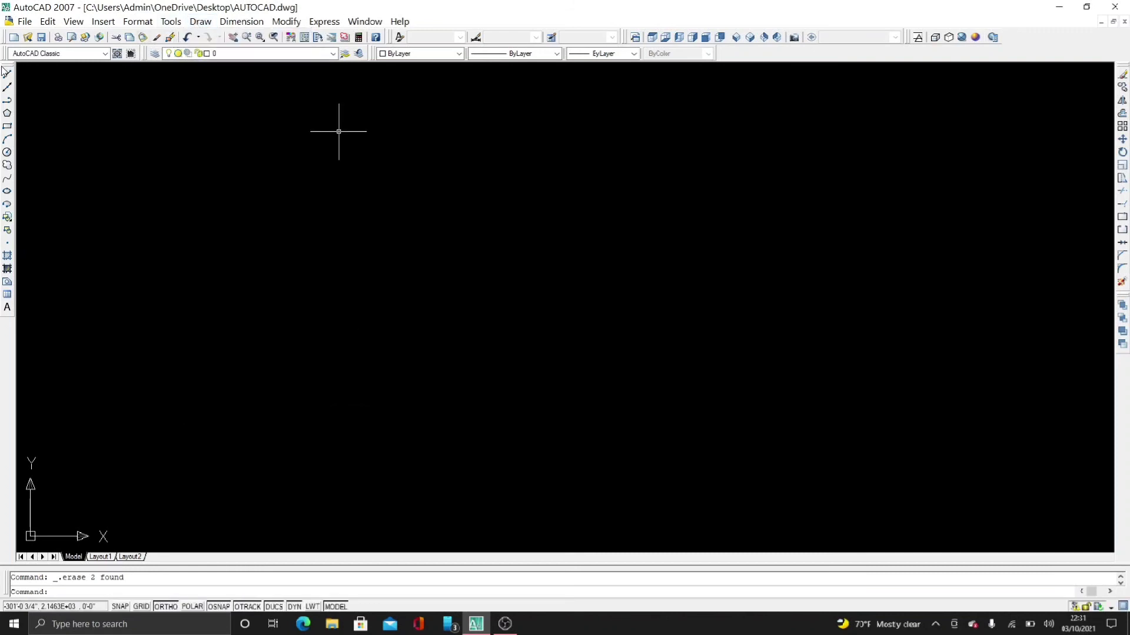
pyautogui.click(8, 87)
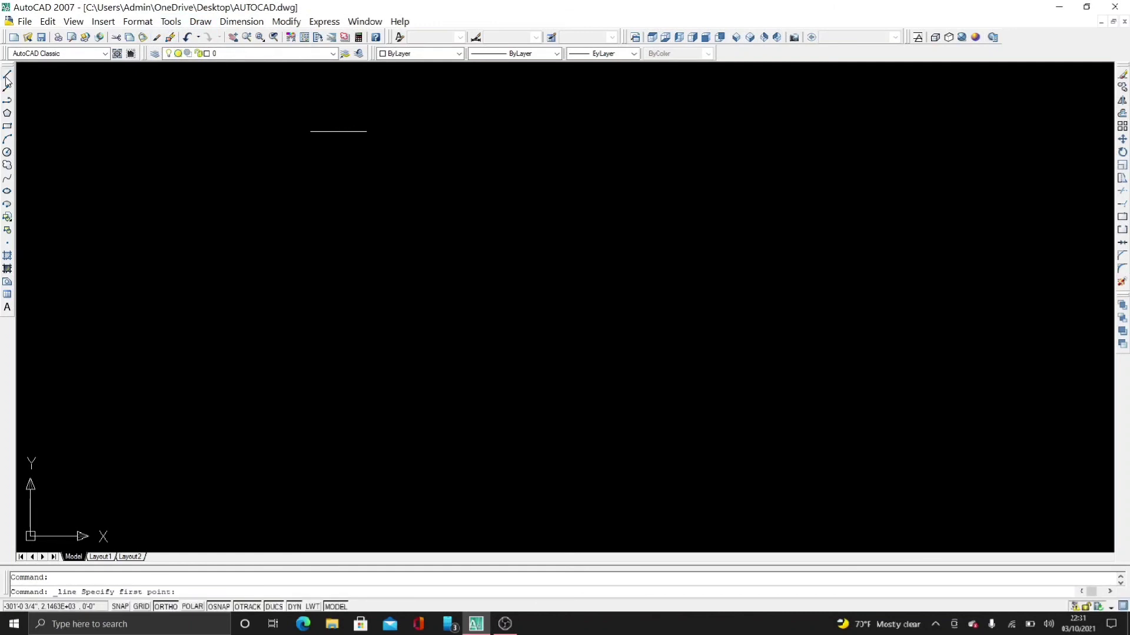
pyautogui.click(235, 198)
pyautogui.click(710, 200)
pyautogui.press('Escape')
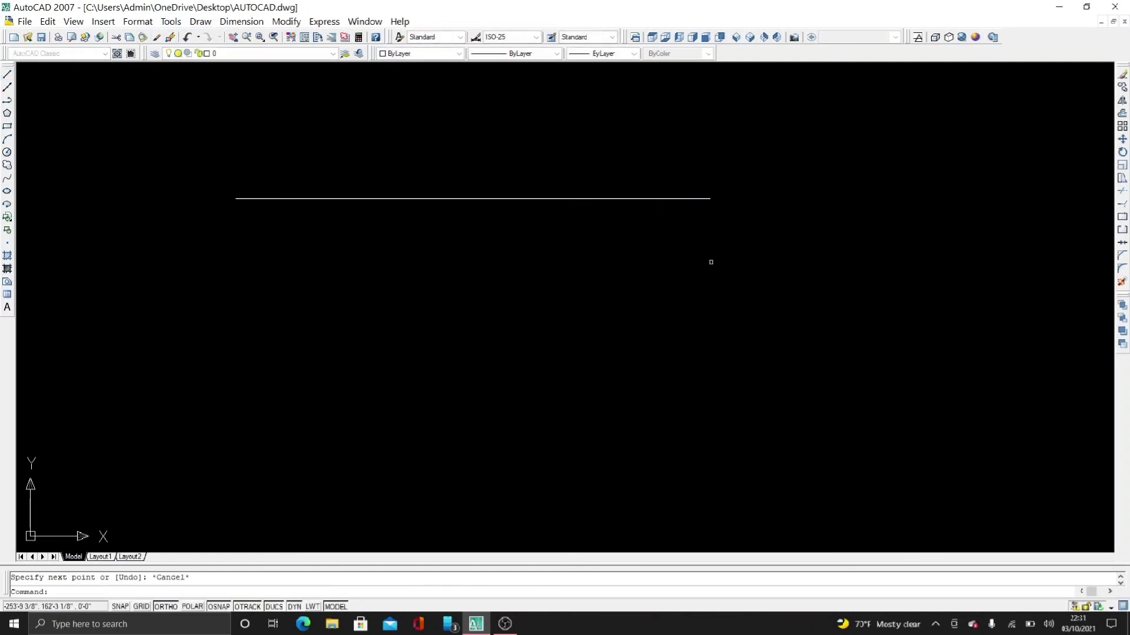
# Draw a second long horizontal line lower down, after cancelling a mistyped command
pyautogui.write('k')
pyautogui.press('Return')
pyautogui.press('Escape')
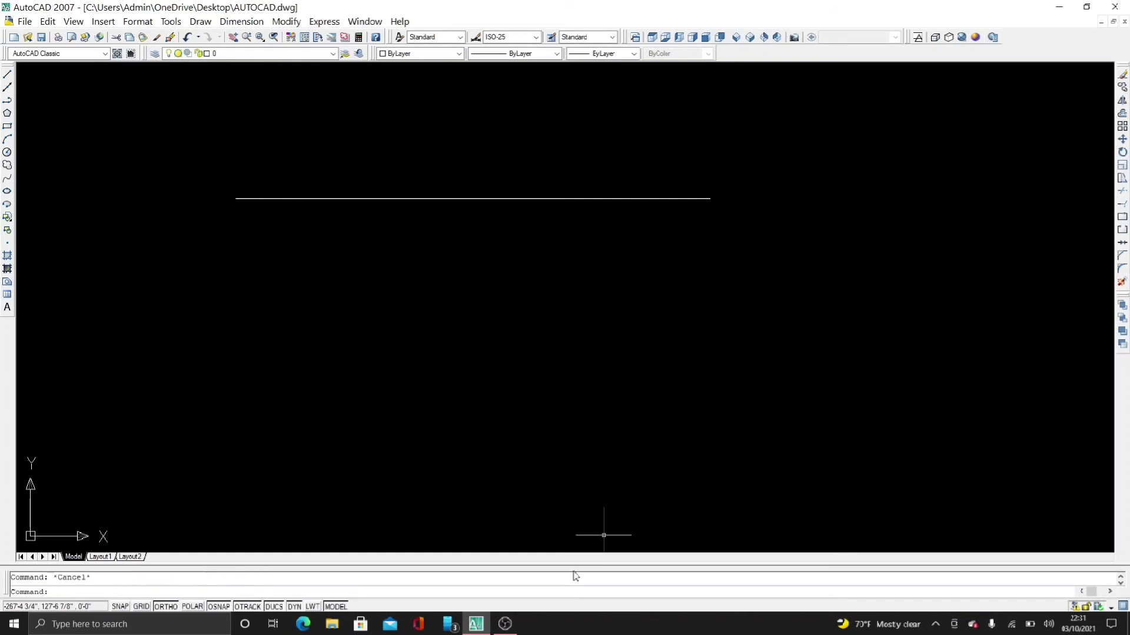
pyautogui.write('l')
pyautogui.press('Return')
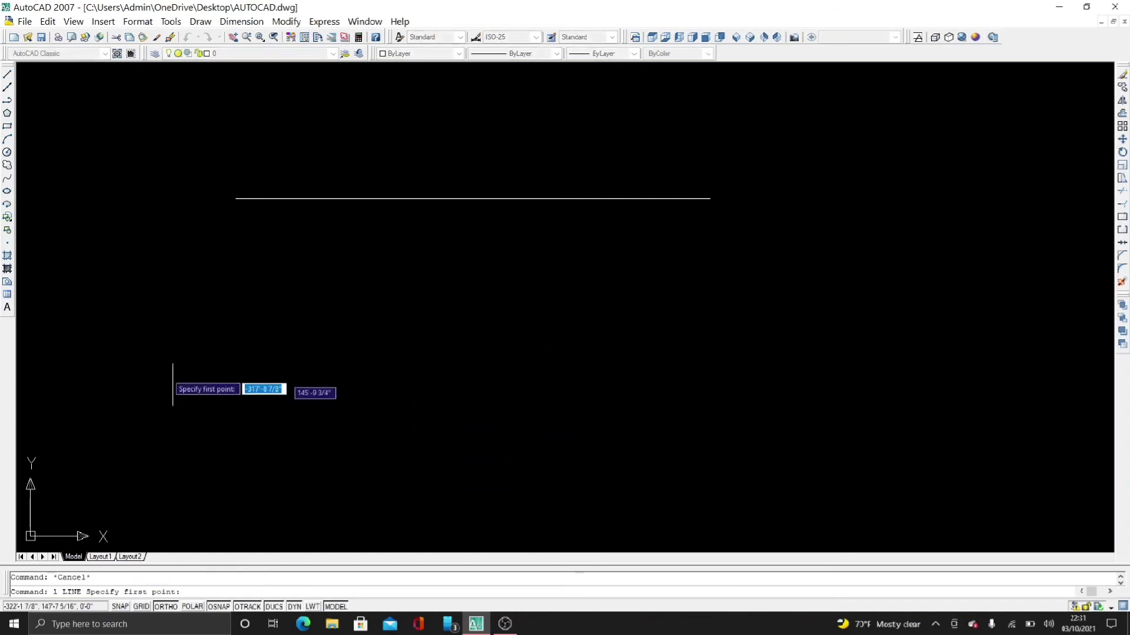
pyautogui.click(306, 335)
pyautogui.click(717, 334)
pyautogui.press('Return')
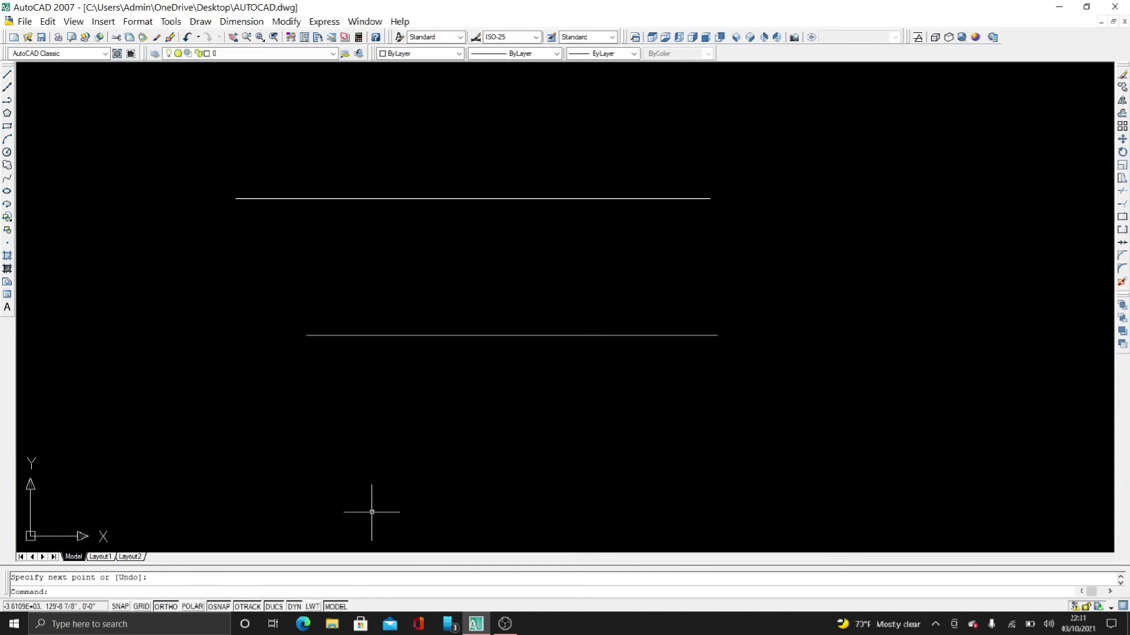
# Toggle ORTHO off and on, then draw a short horizontal line at the right
pyautogui.click(160, 609)
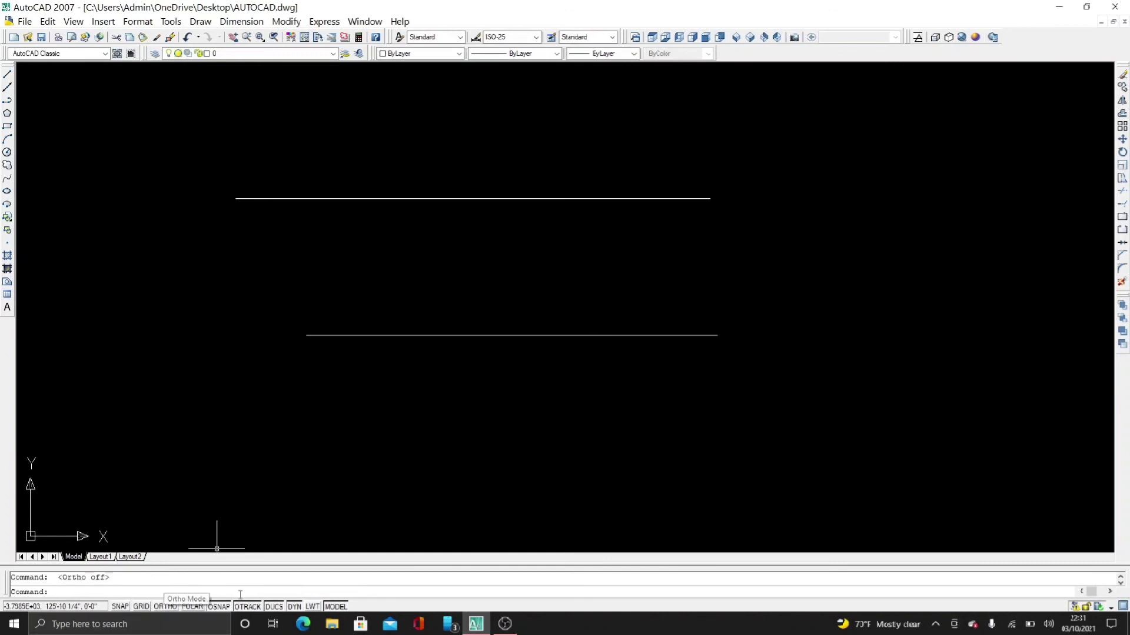
pyautogui.click(164, 608)
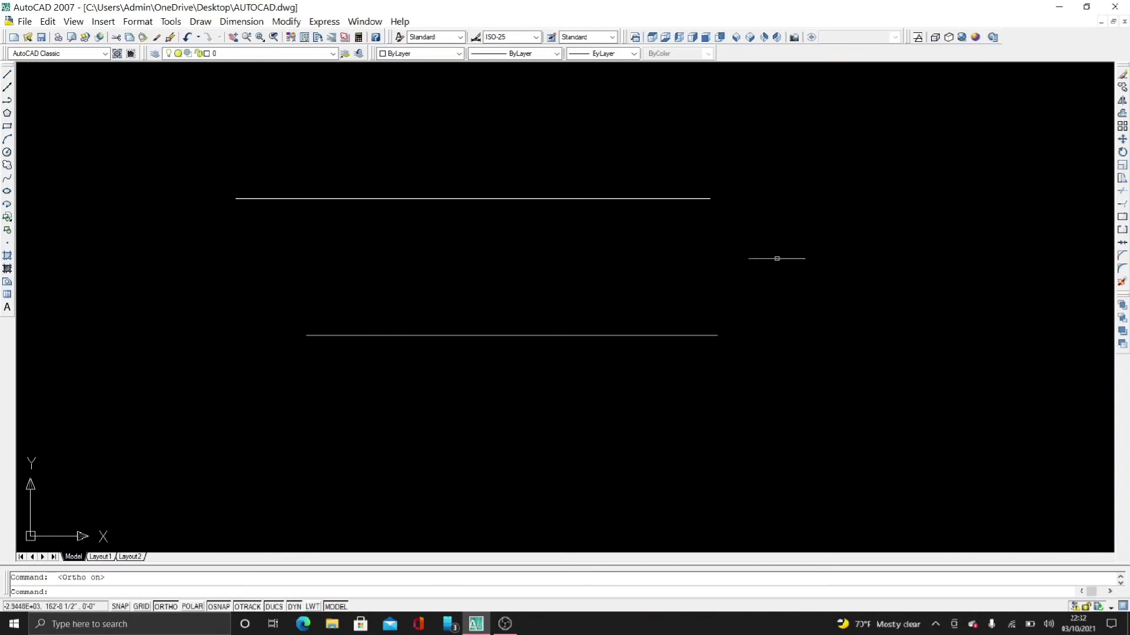
pyautogui.press('Return')
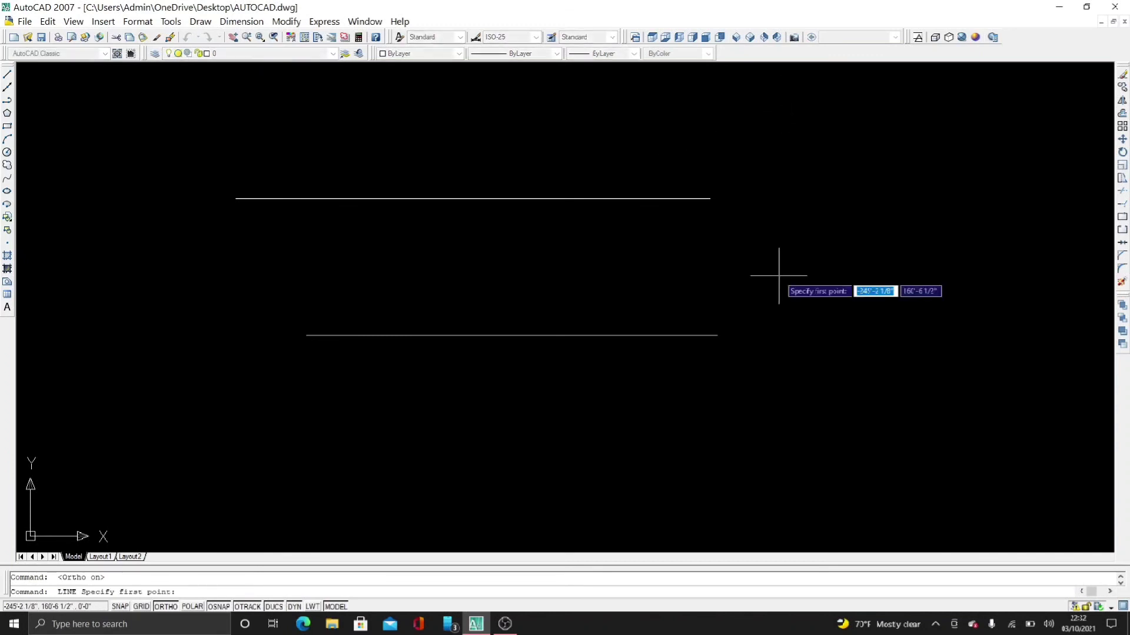
pyautogui.click(778, 275)
pyautogui.click(657, 275)
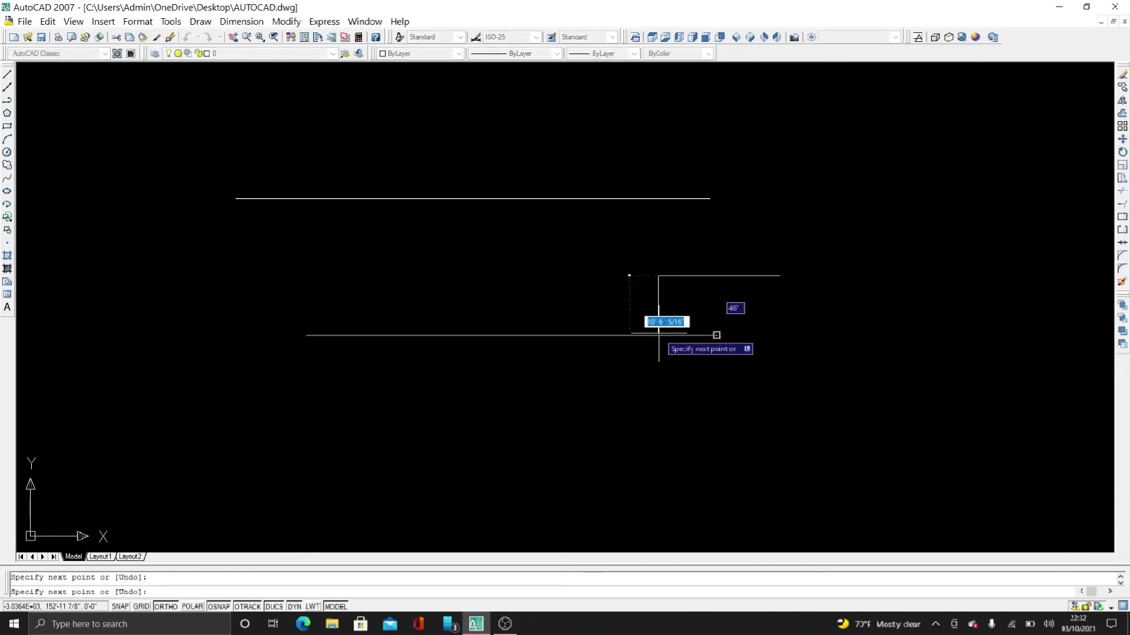
pyautogui.press('Escape')
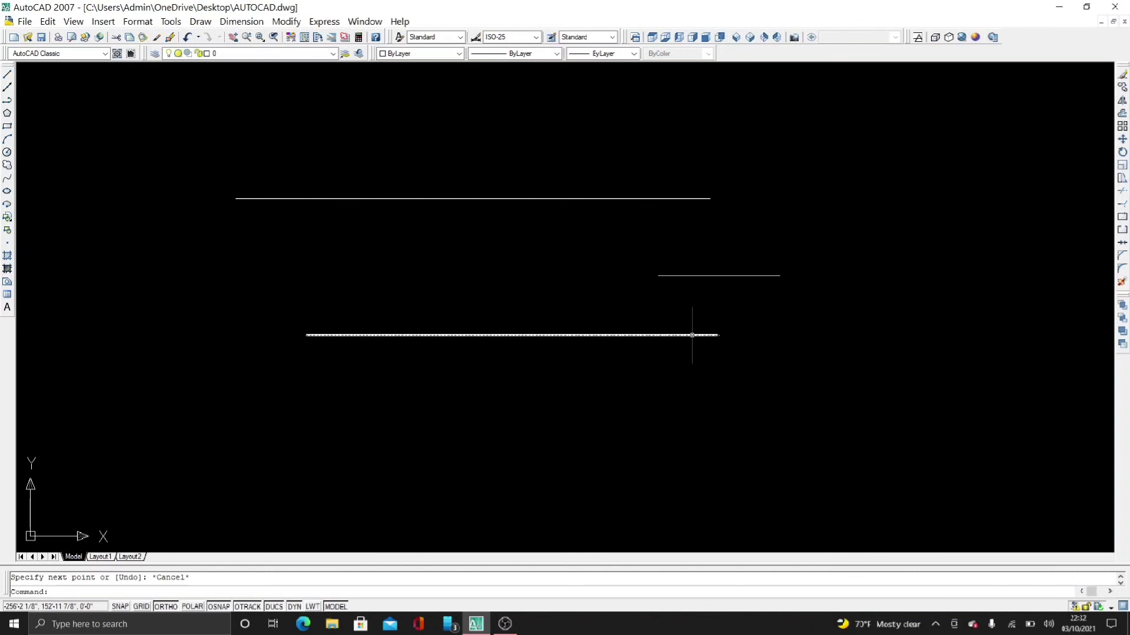
# Add a 60'-2 5/8" aligned dimension to the top line with DAL
pyautogui.write('da')
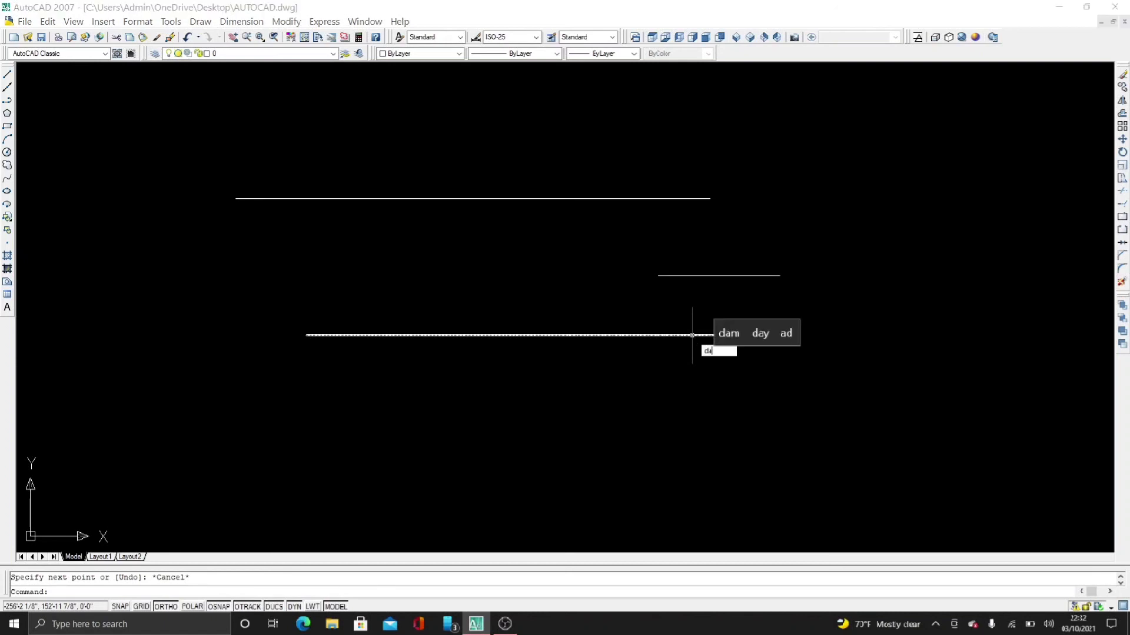
pyautogui.write('l')
pyautogui.press('Return')
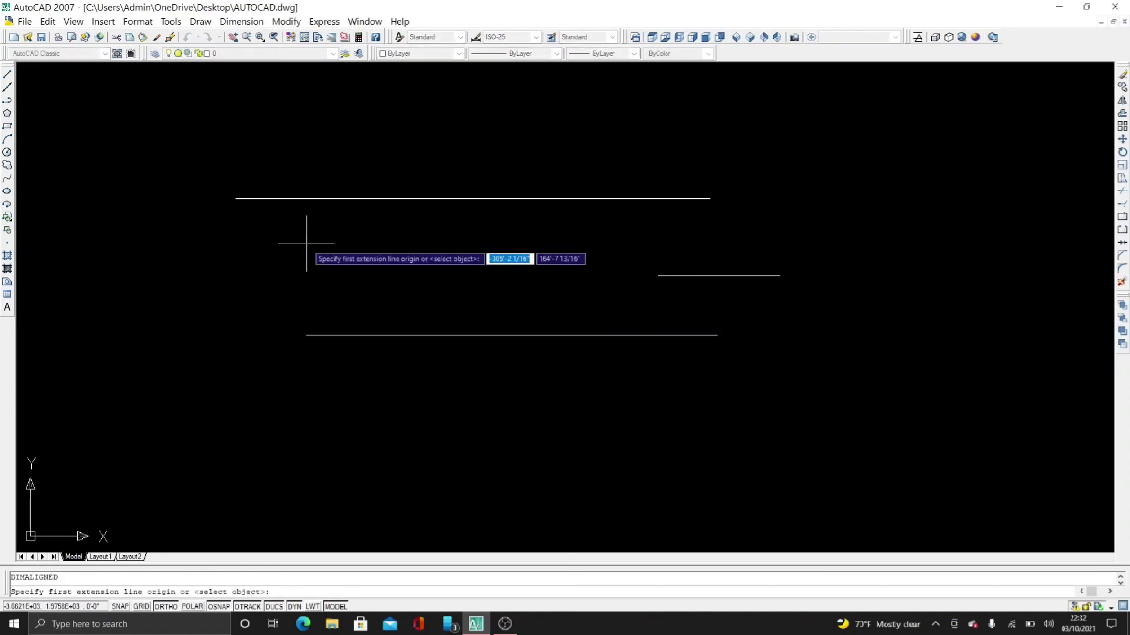
pyautogui.click(235, 198)
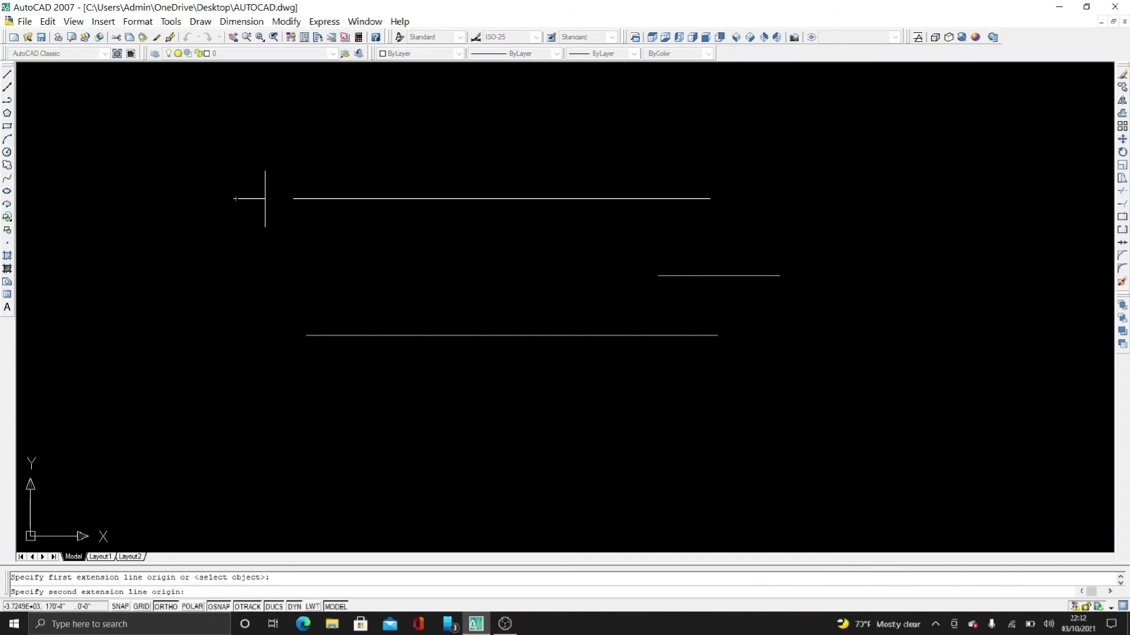
pyautogui.click(709, 198)
pyautogui.click(612, 243)
# Window-select all three lines and the dimension
pyautogui.scroll(3, 575, 242)
pyautogui.scroll(5, 317, 242)
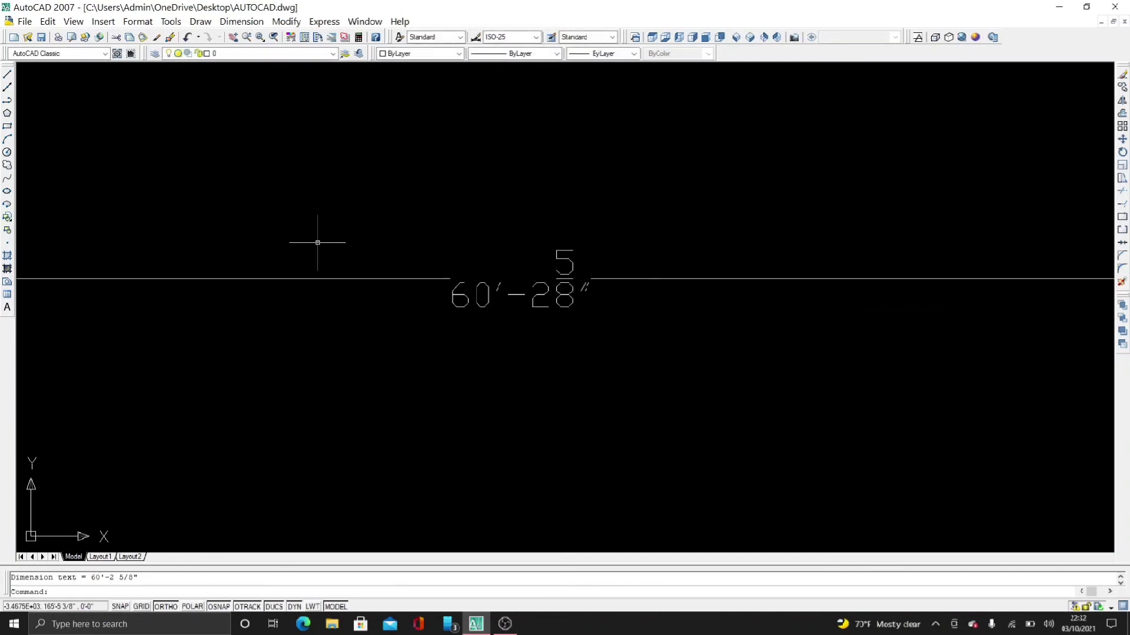
pyautogui.scroll(-10, 450, 245)
pyautogui.click(839, 111)
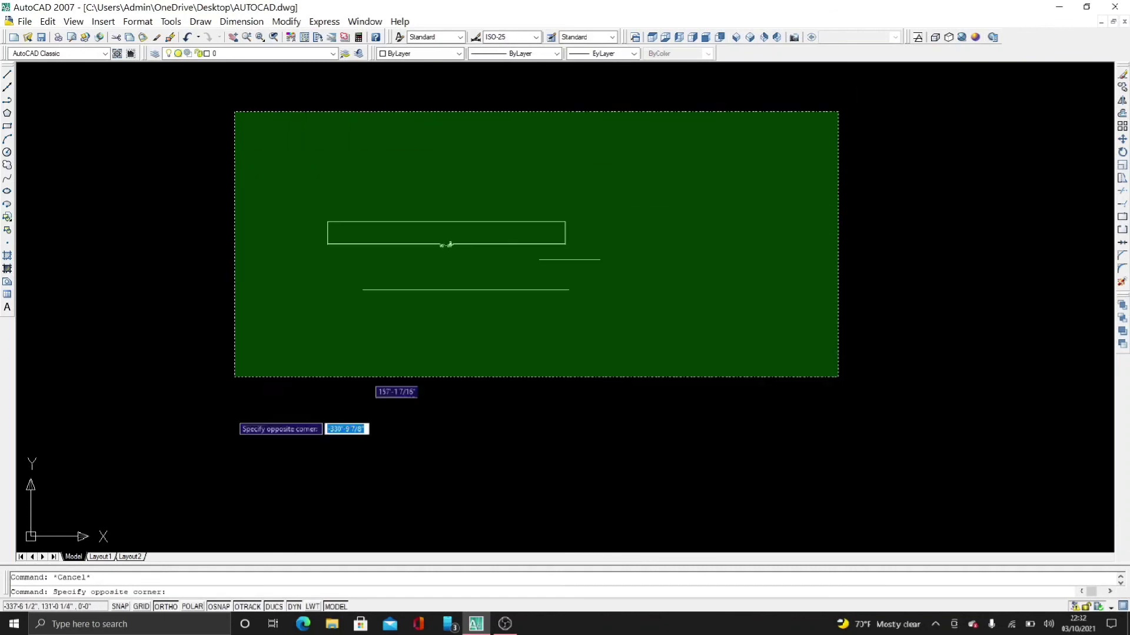
pyautogui.click(237, 443)
# Erase the four selected objects: the dimension and three lines
pyautogui.press('Delete')
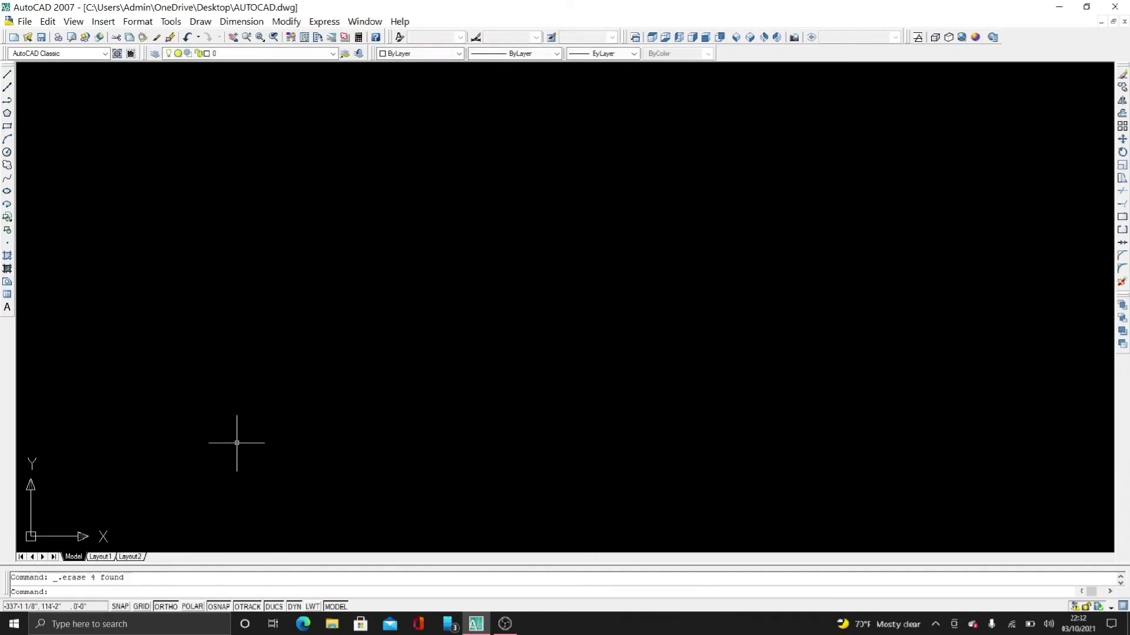